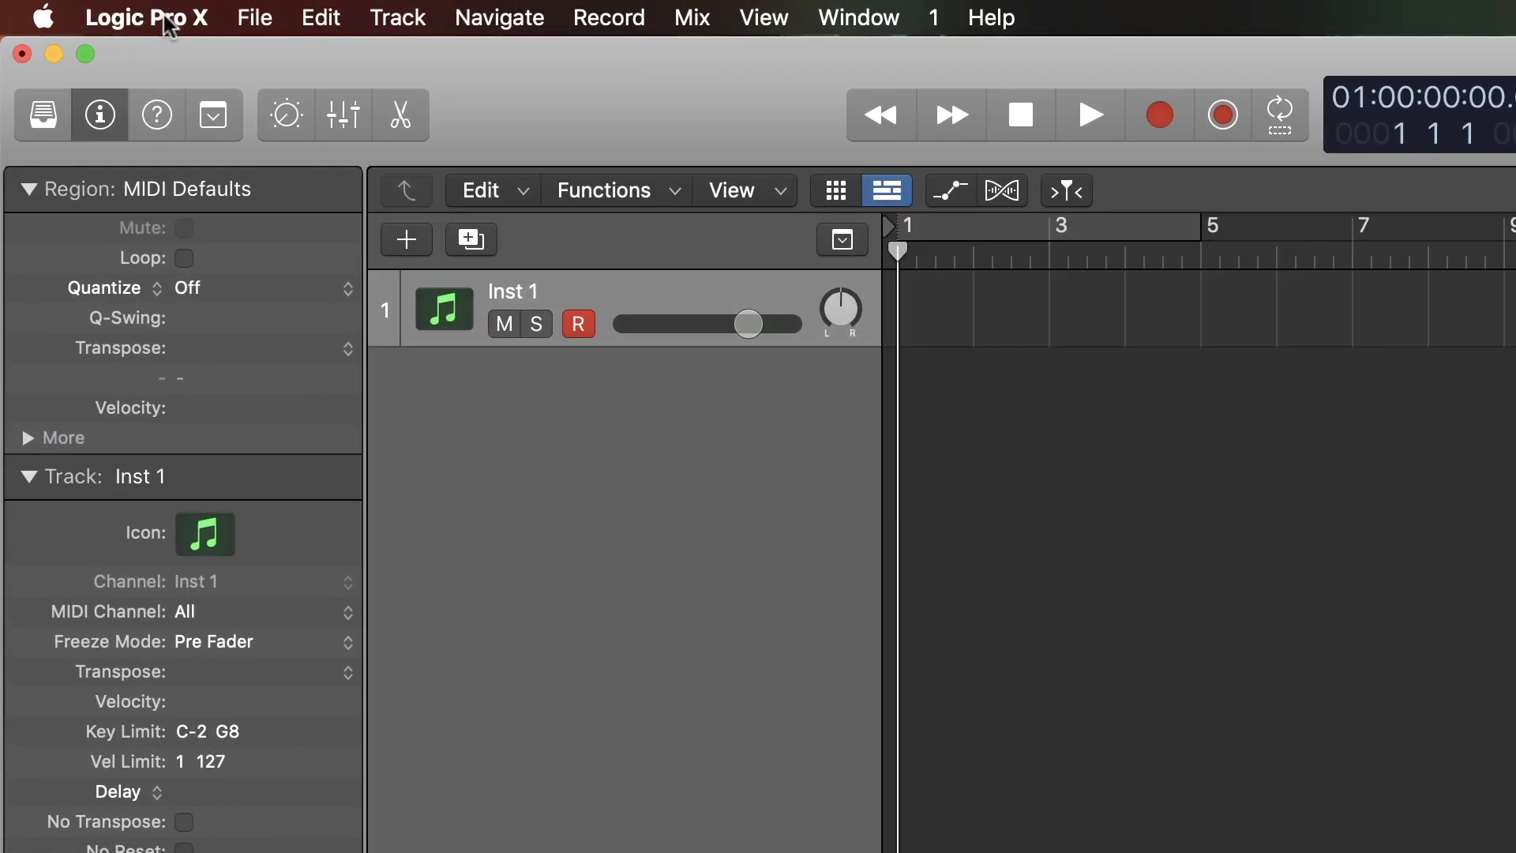
Open the audio device preferences.
click(168, 23)
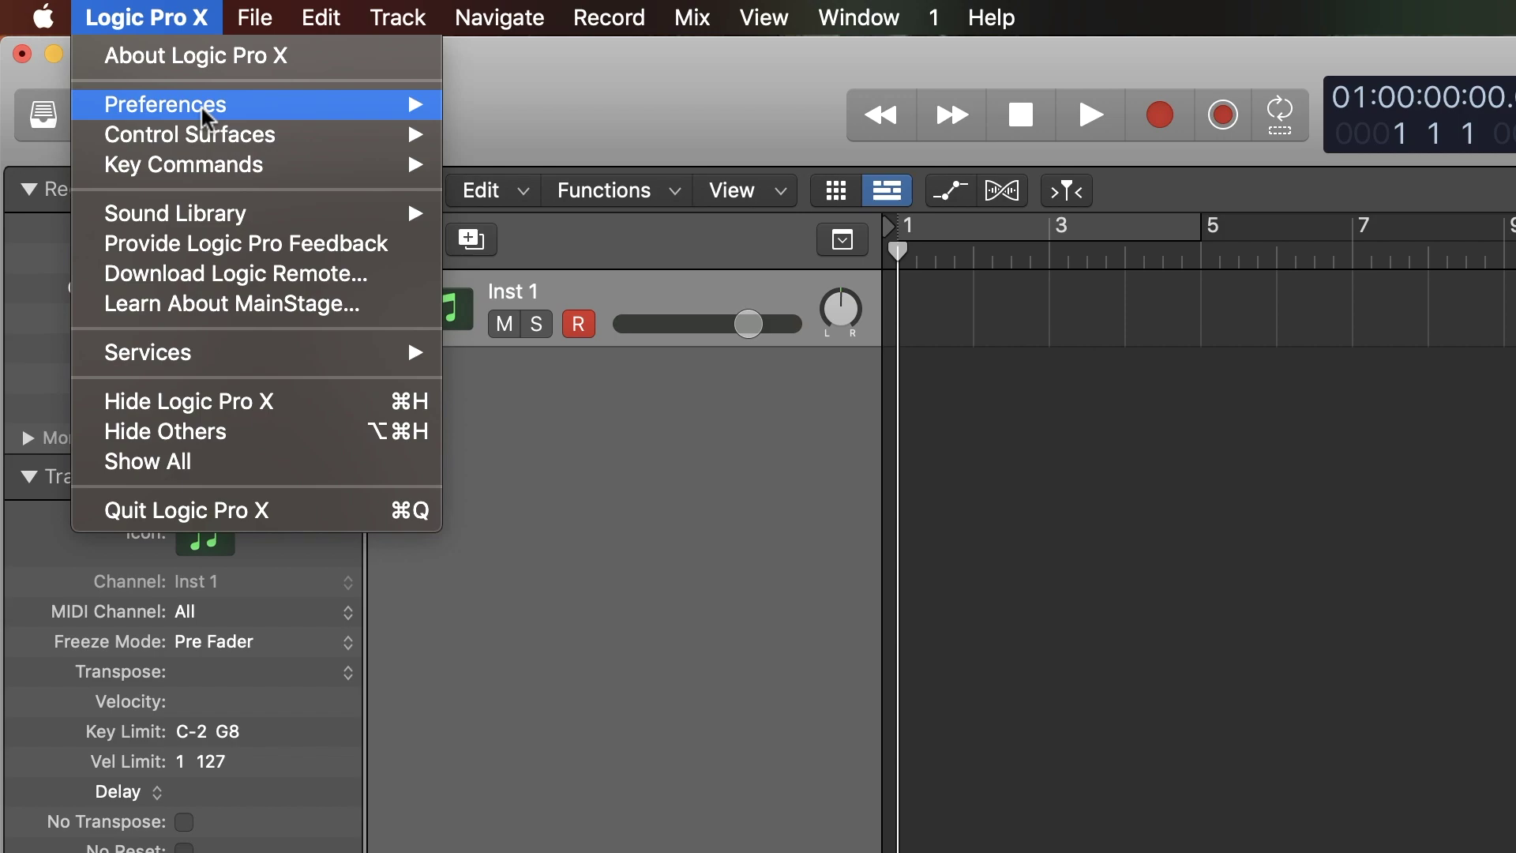
mouse_move(247, 105)
click(590, 131)
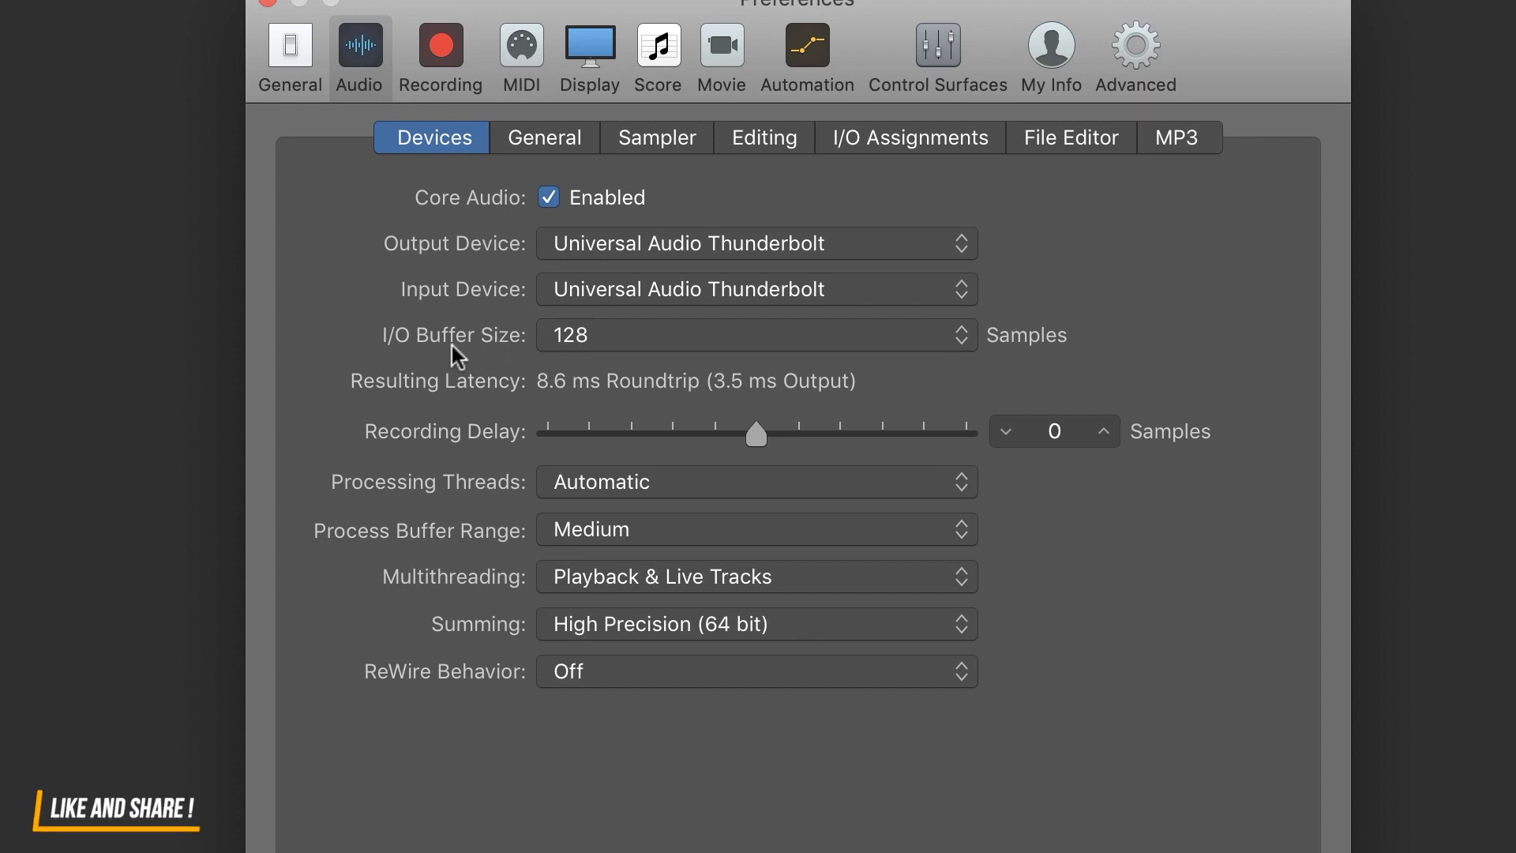
Review the available I/O buffer size options without choosing a different one.
click(641, 344)
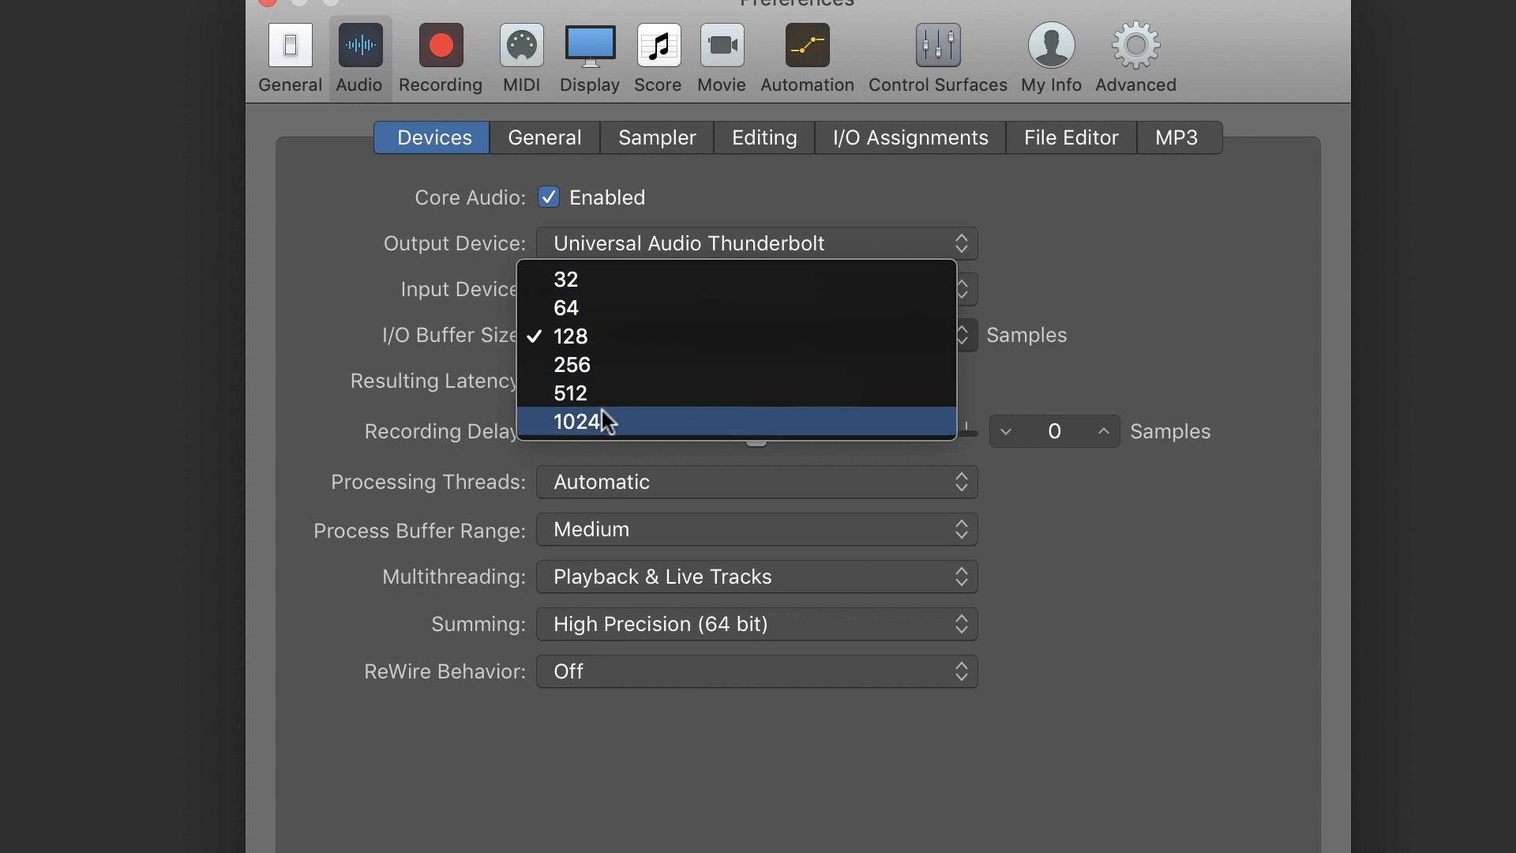
click(1295, 310)
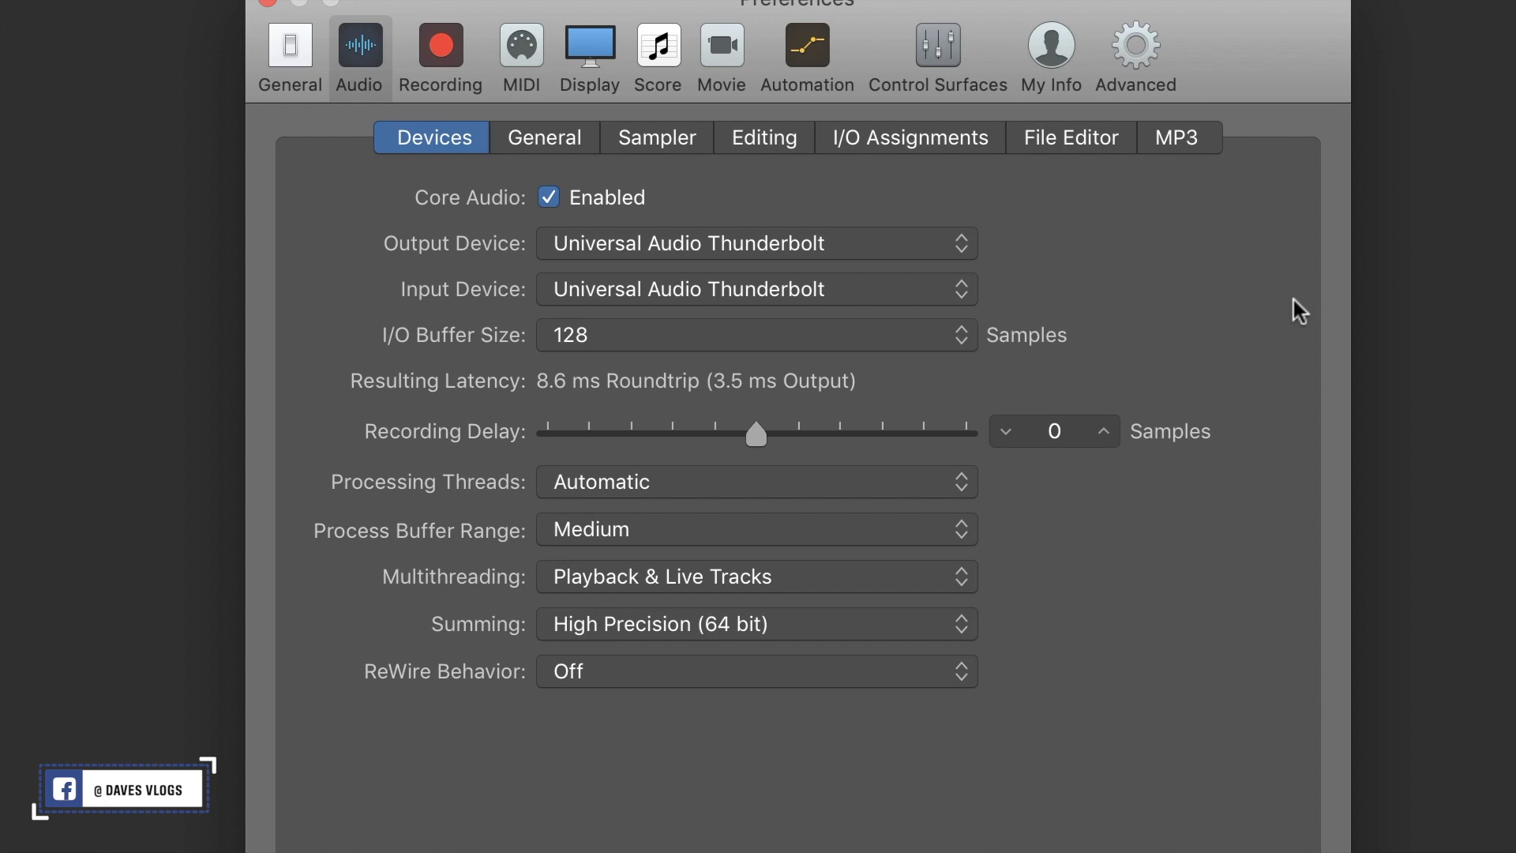
click(906, 342)
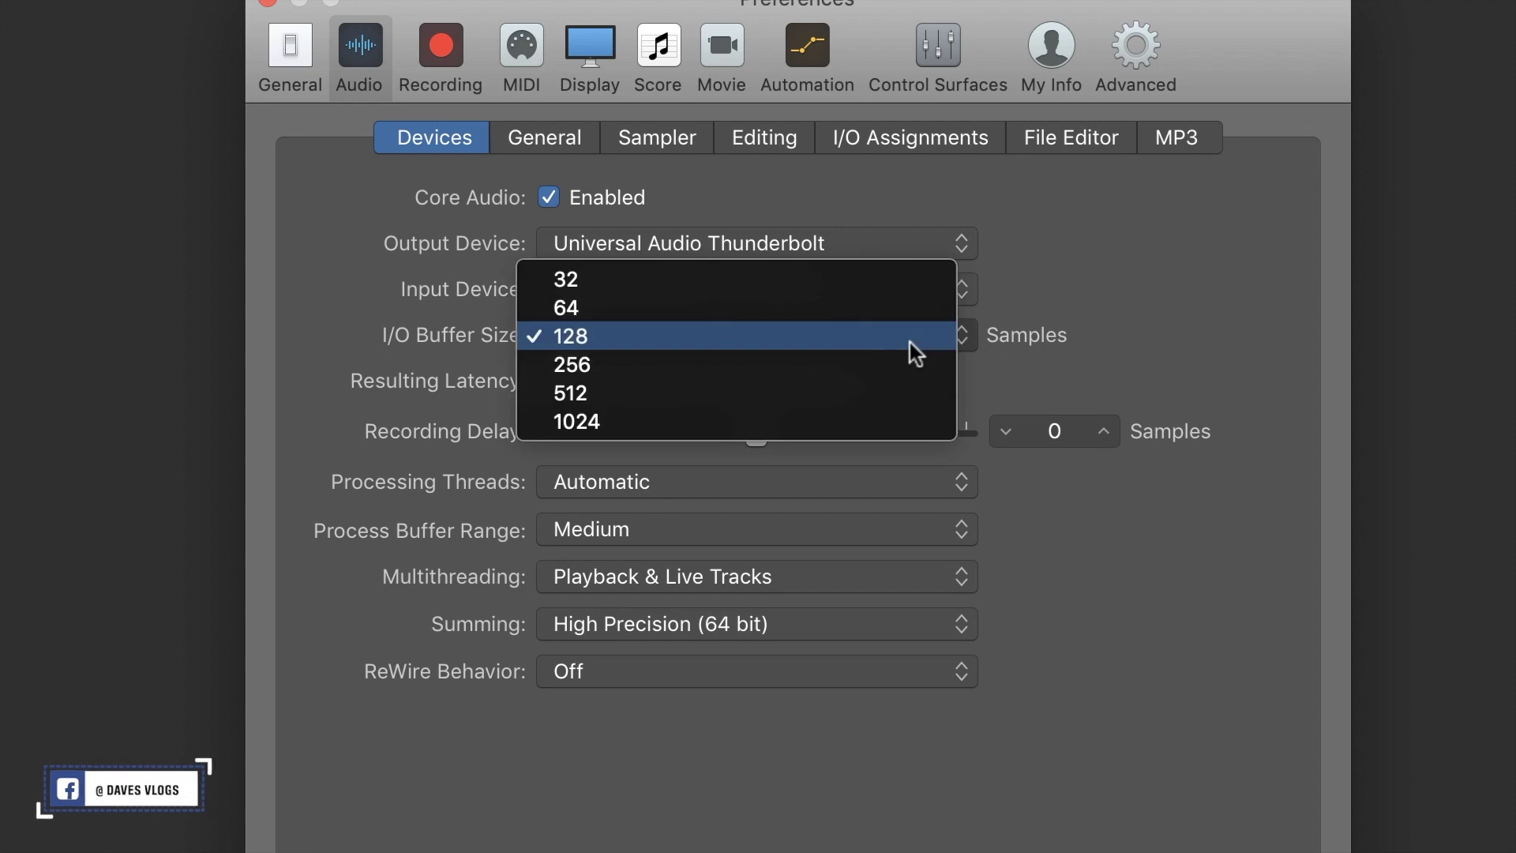
click(1184, 323)
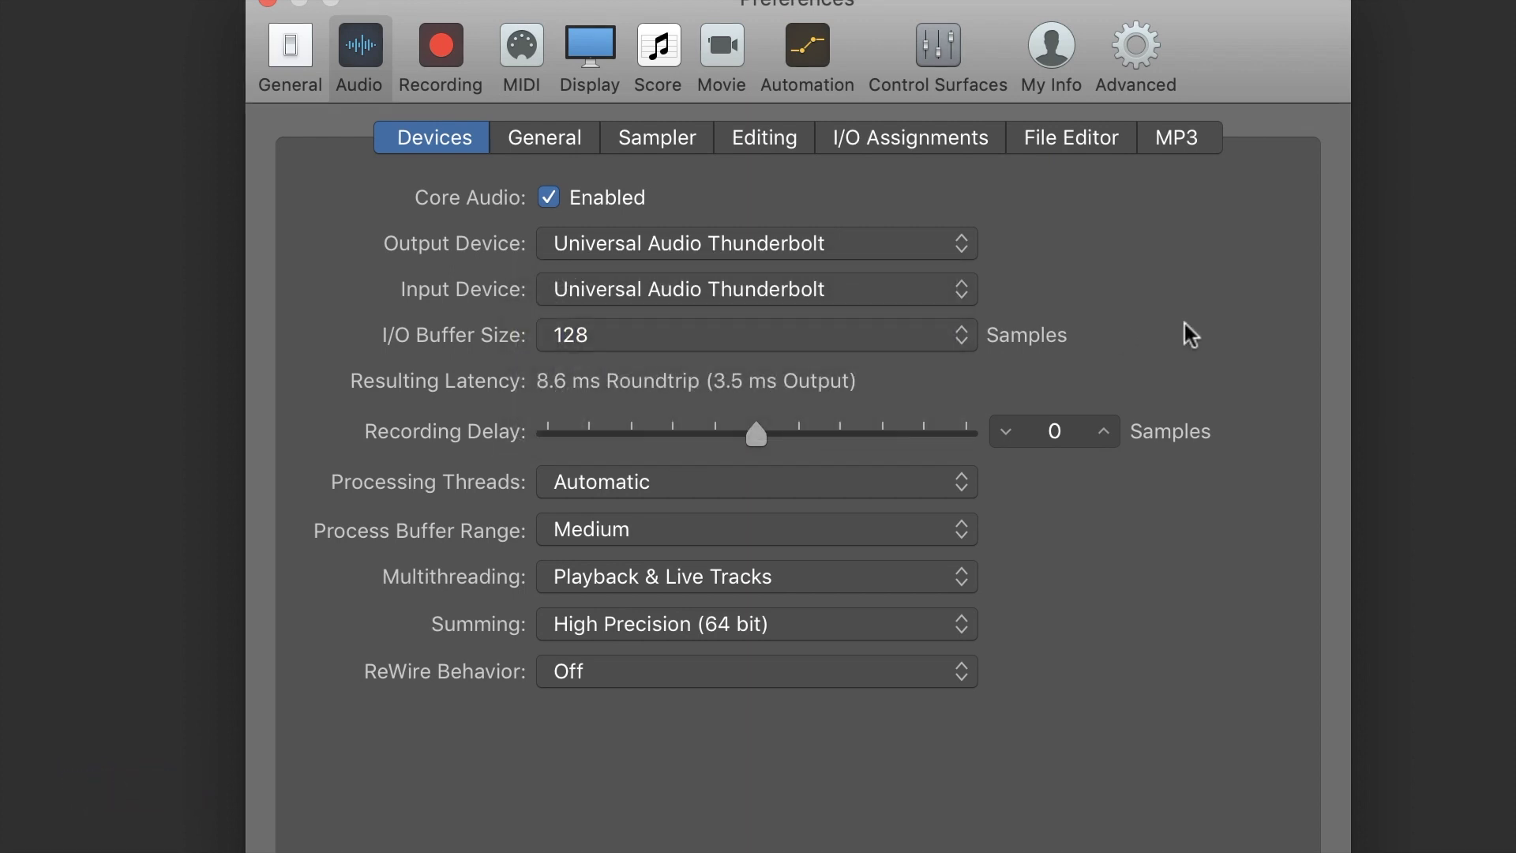
Try I/O buffer sizes of 256 and 1024 samples to compare their resulting latency.
click(868, 338)
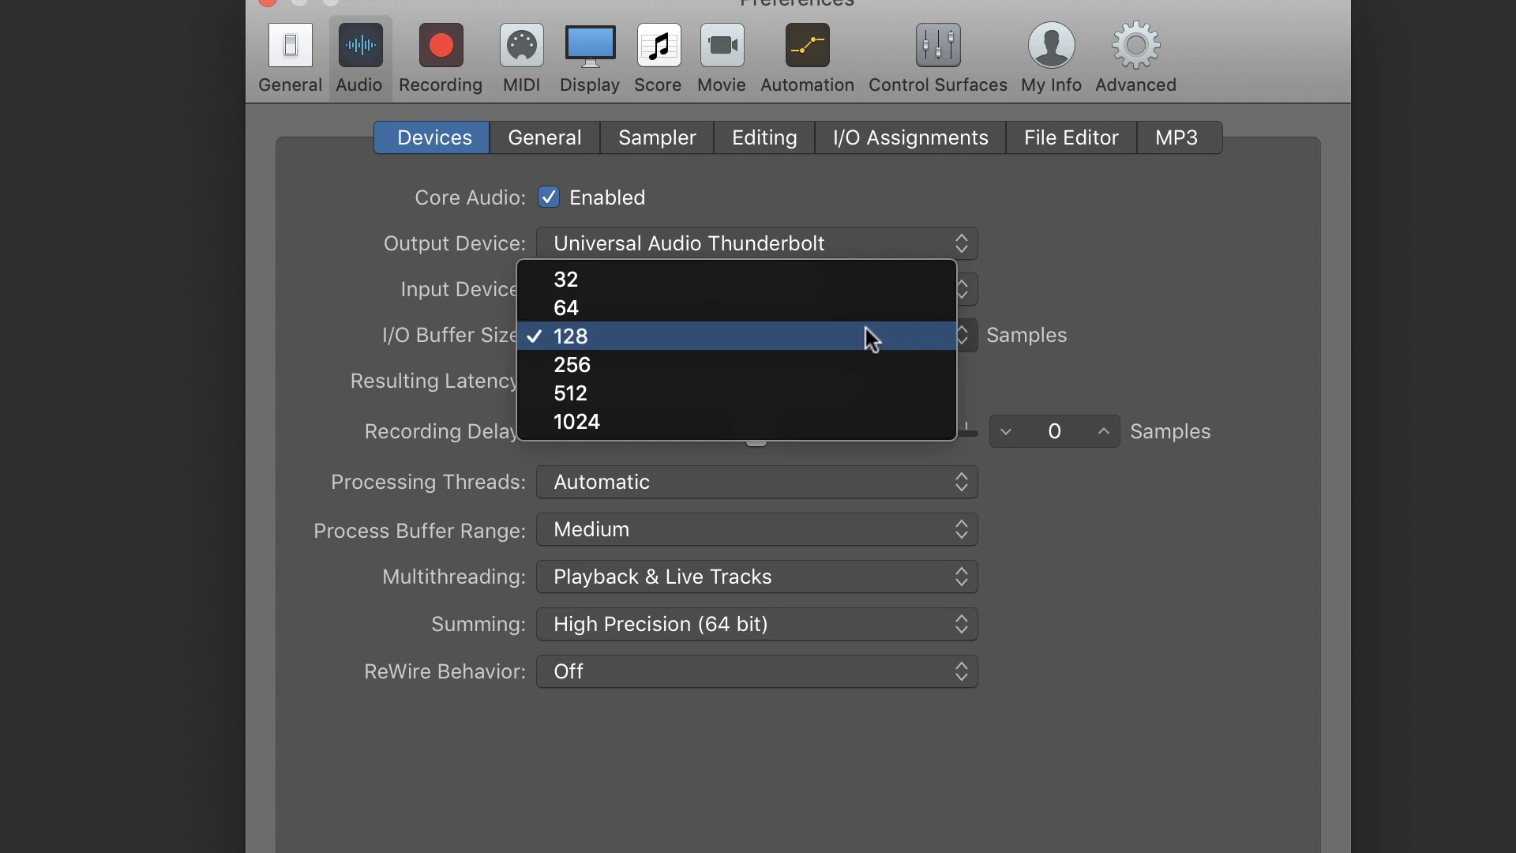
click(788, 365)
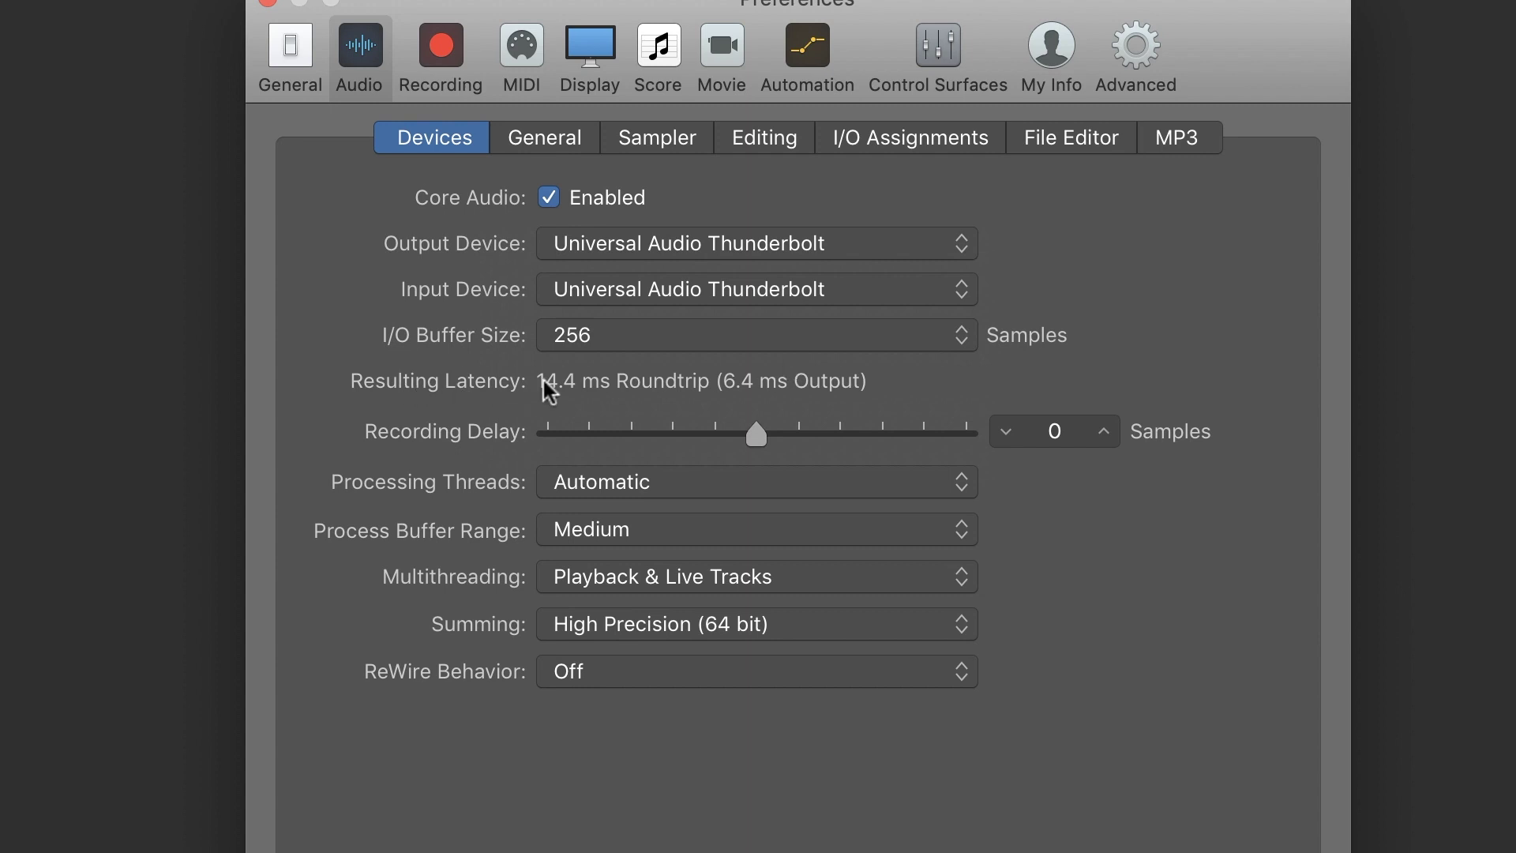
click(717, 339)
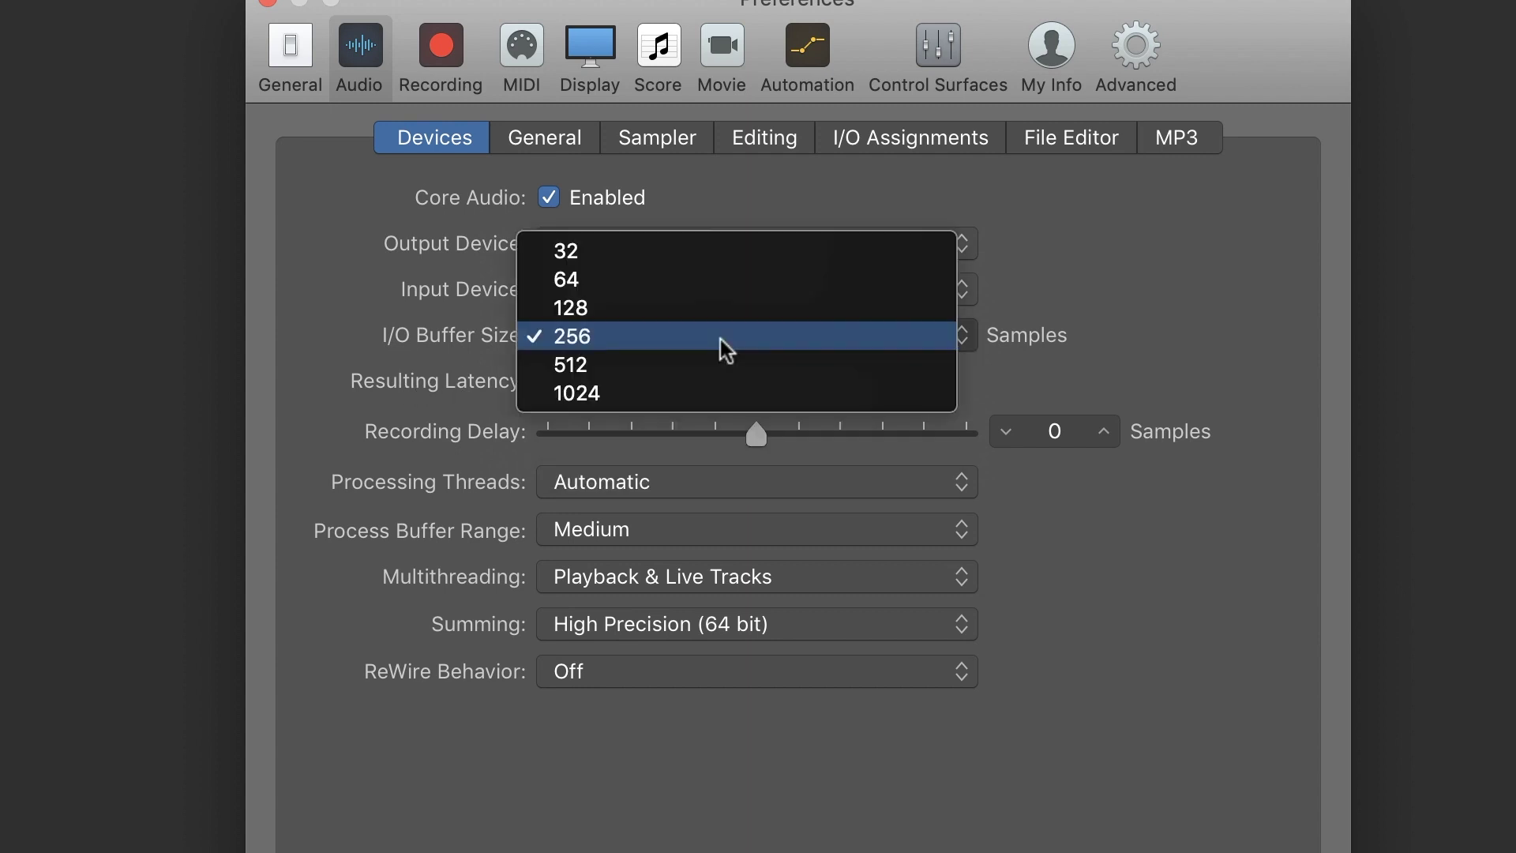
click(678, 395)
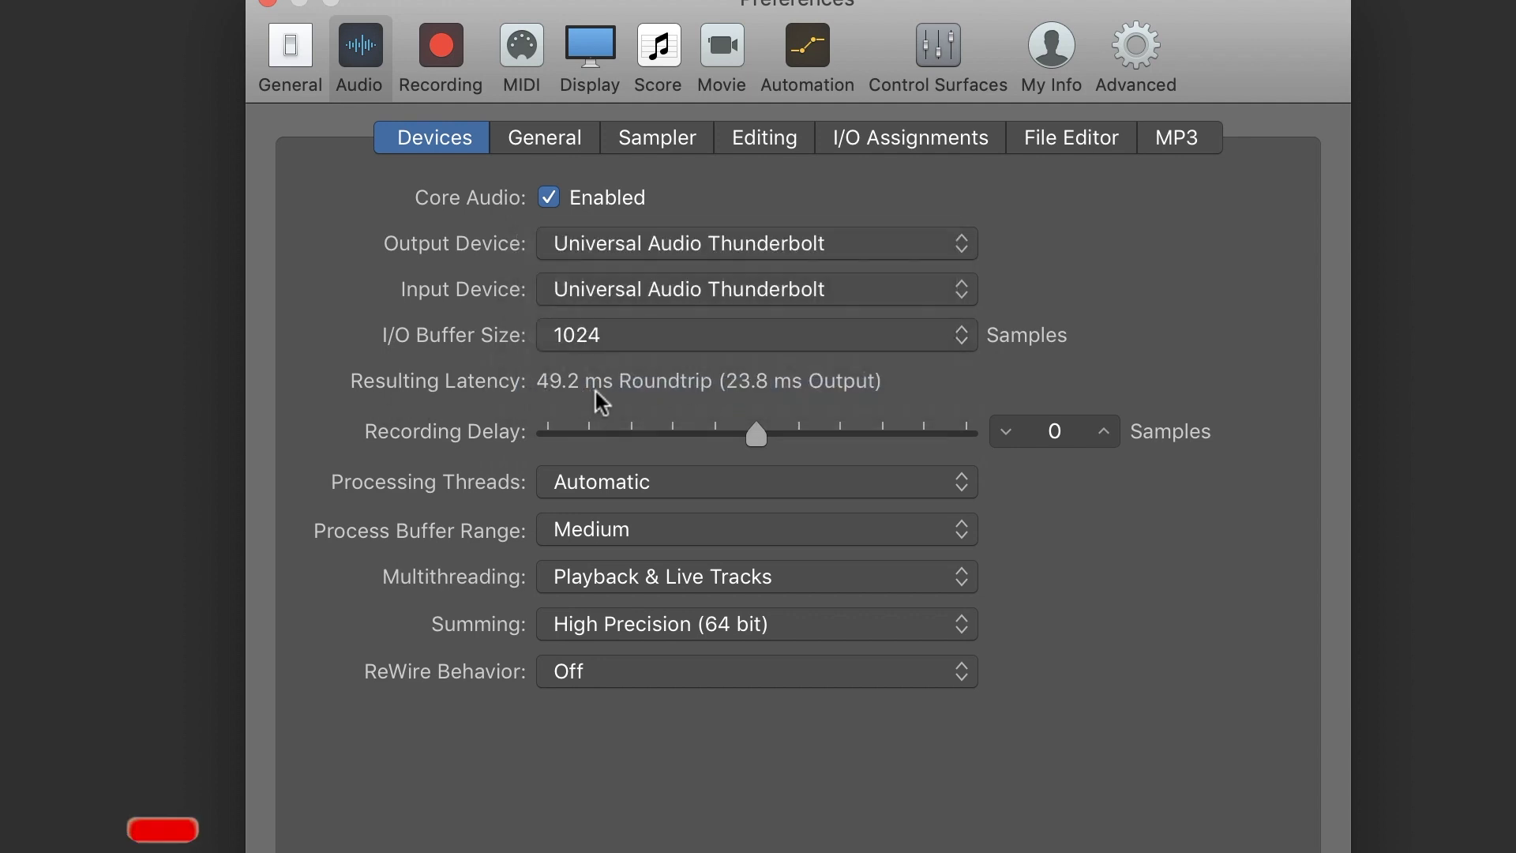
mouse_move(606, 389)
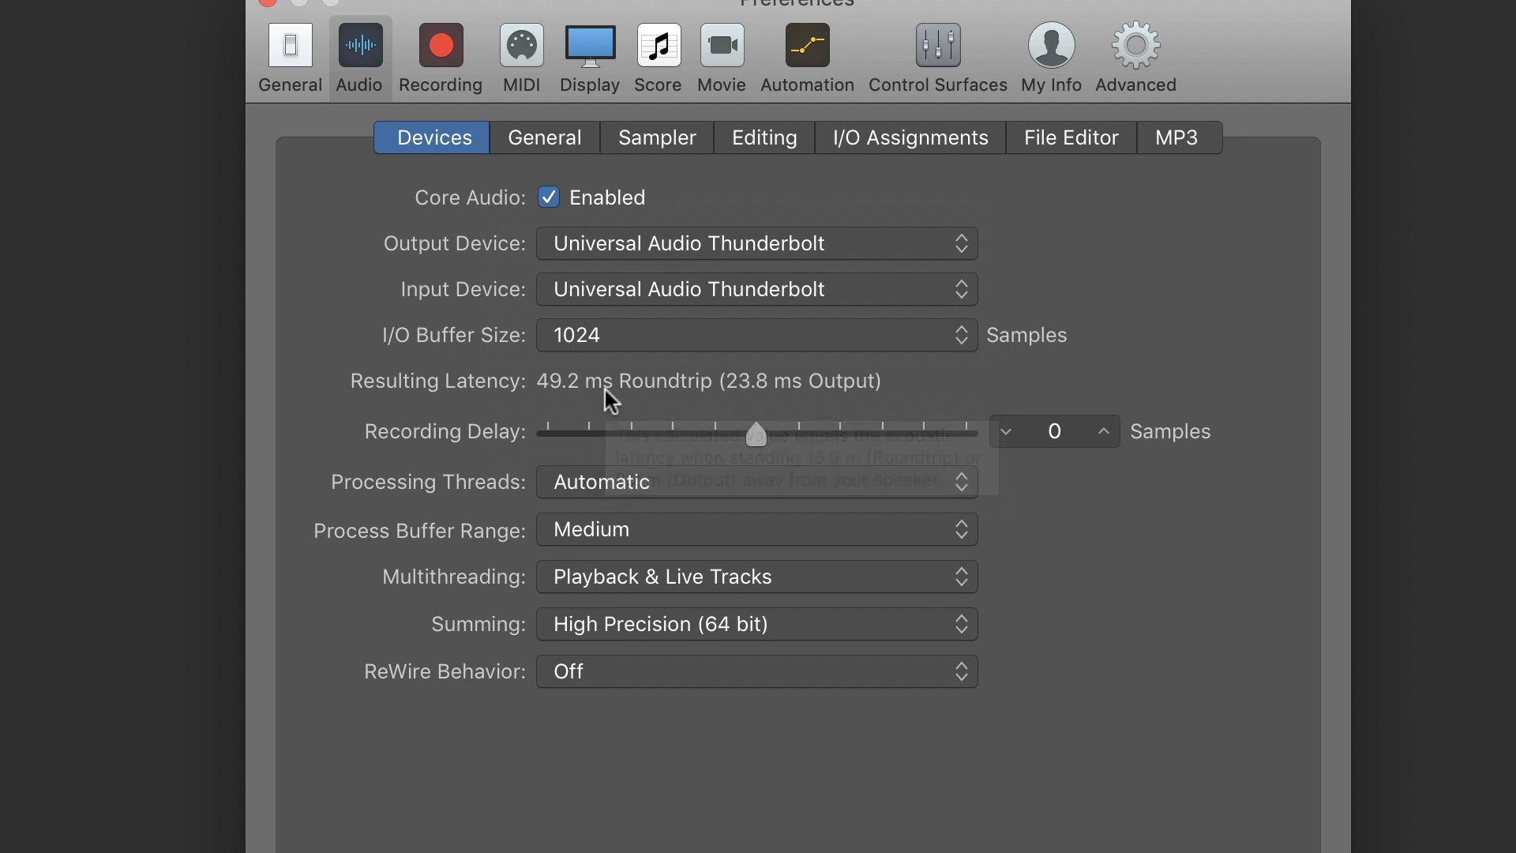
click(634, 335)
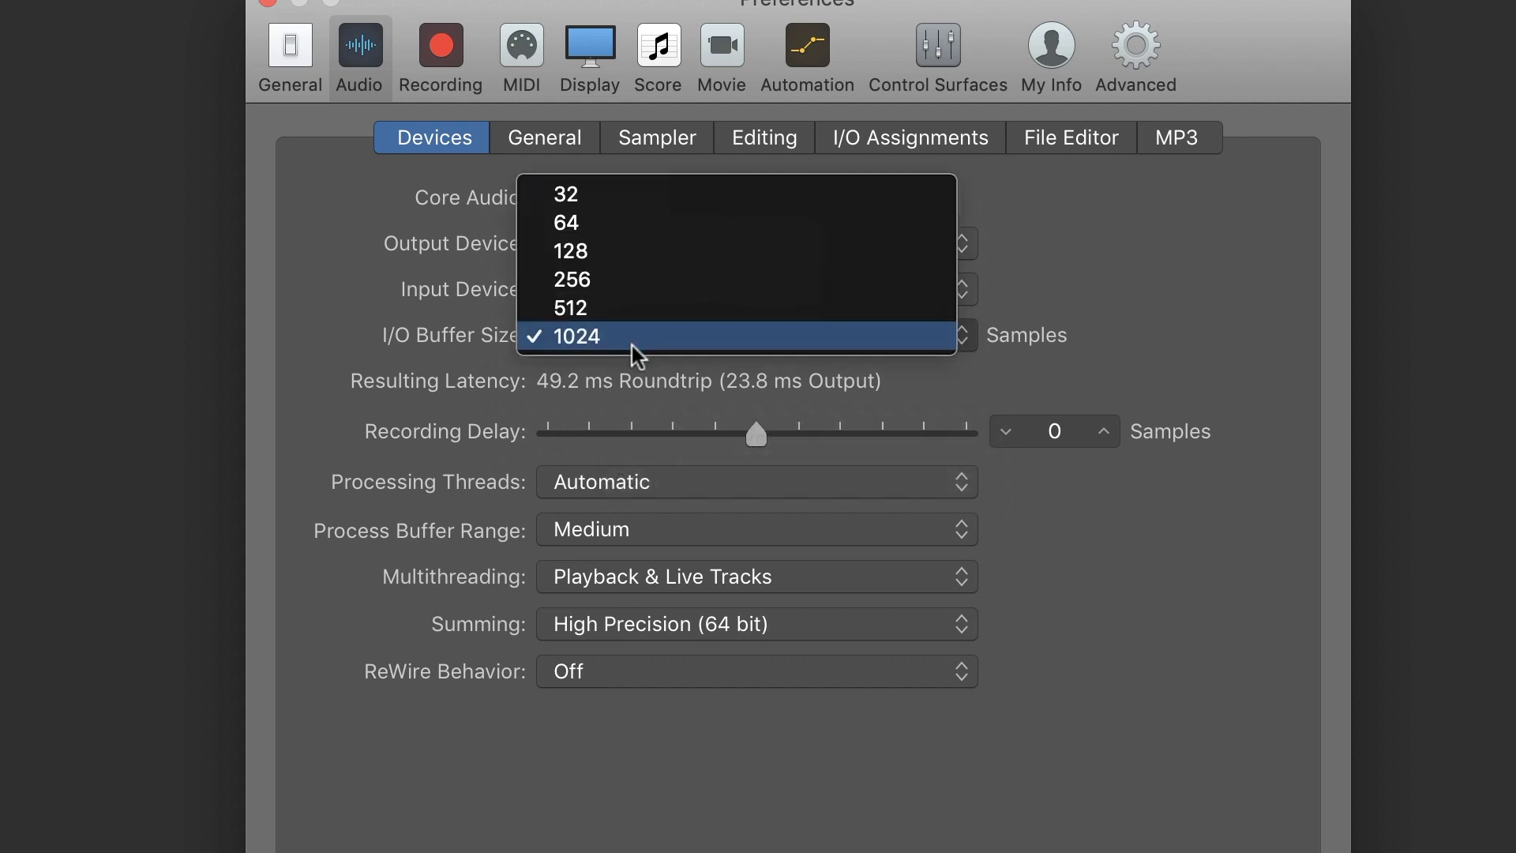
click(631, 388)
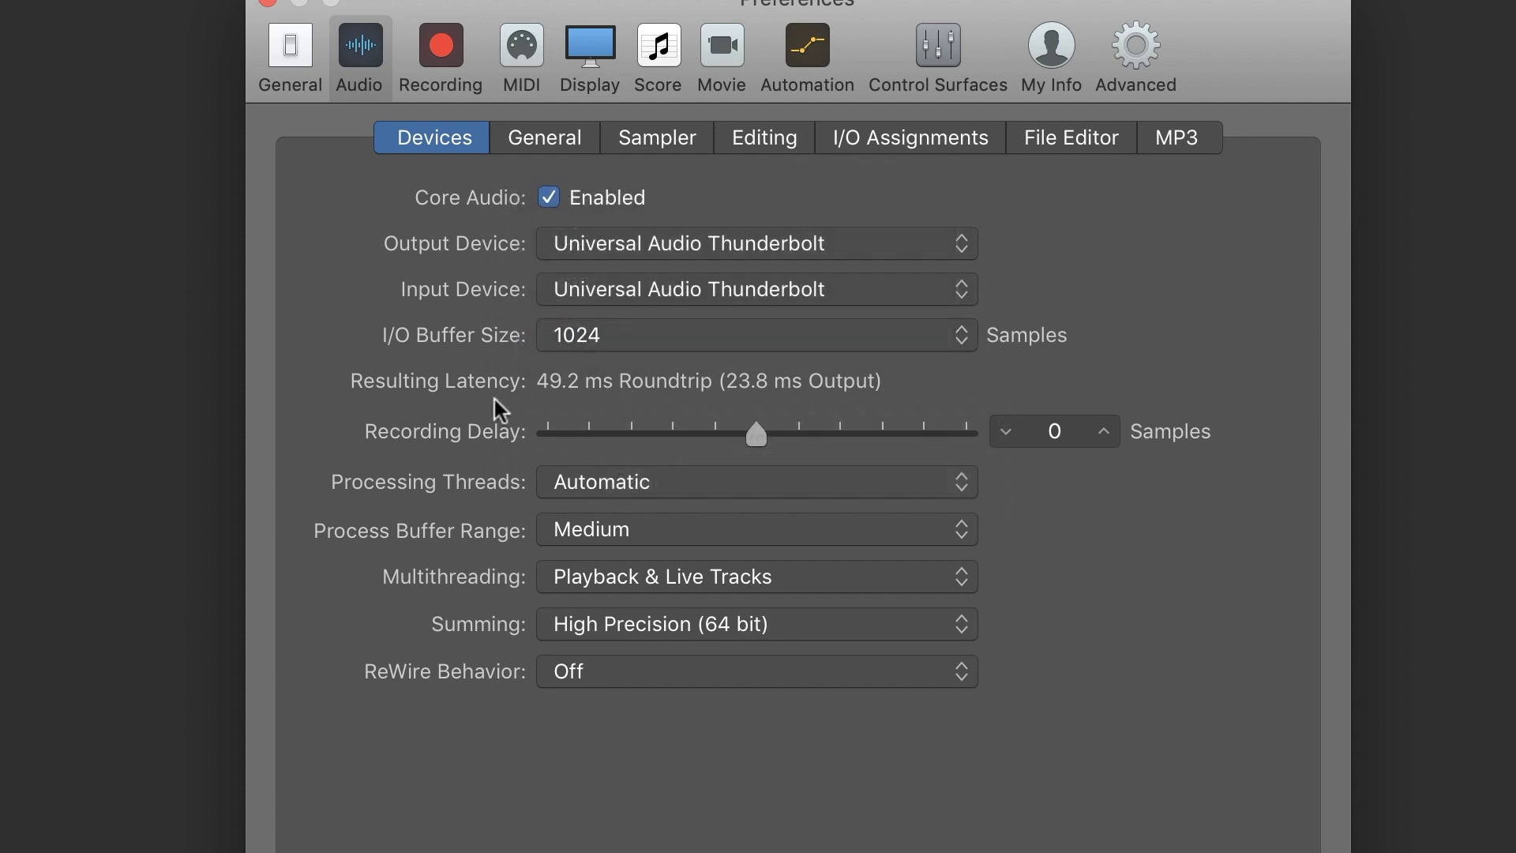
Set the I/O buffer size to 256 samples.
click(631, 341)
click(633, 341)
click(636, 345)
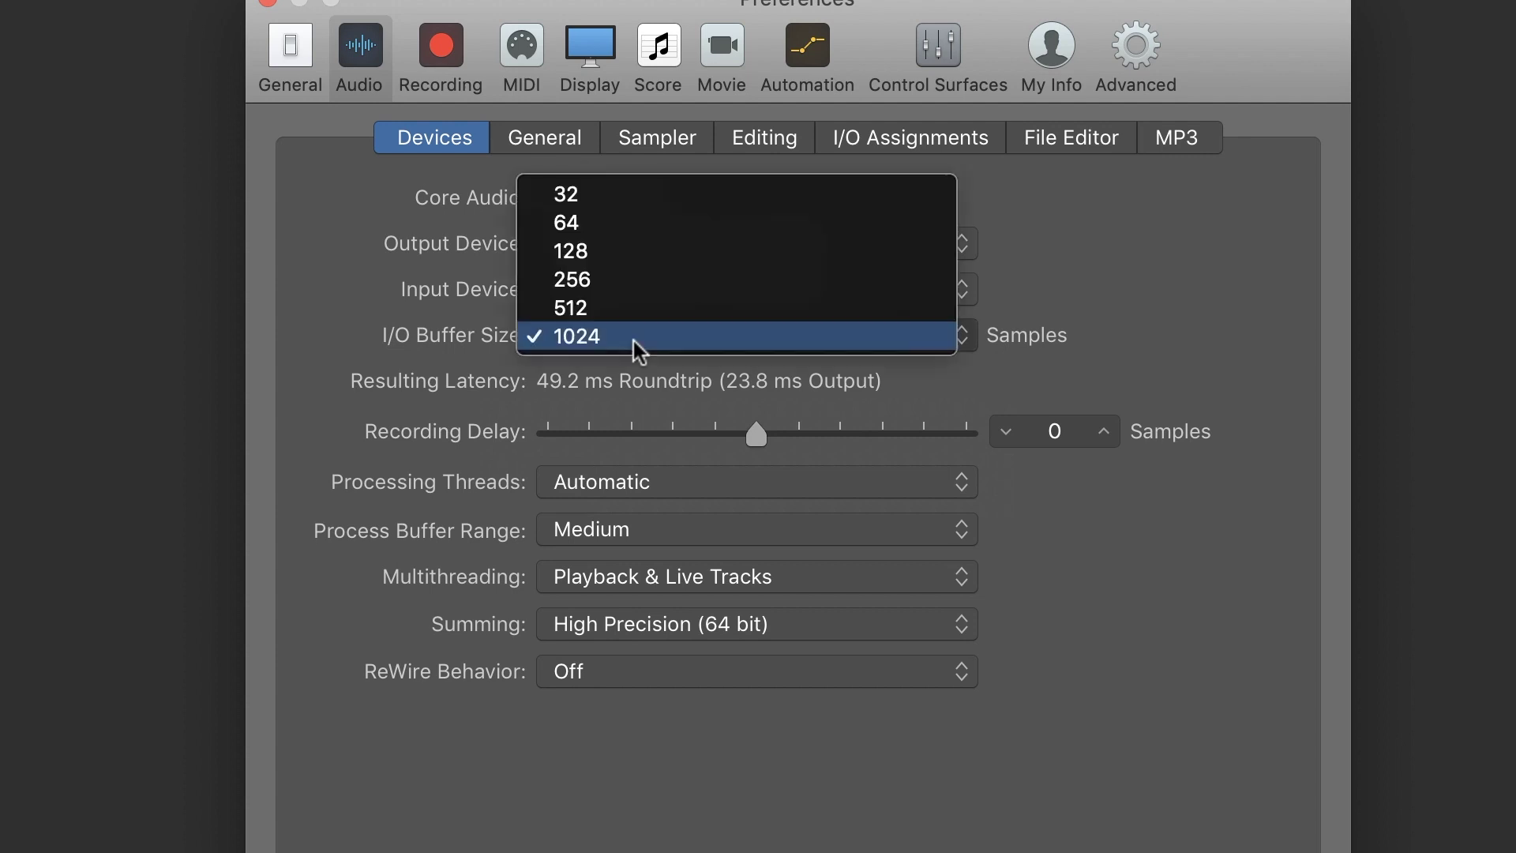
click(603, 281)
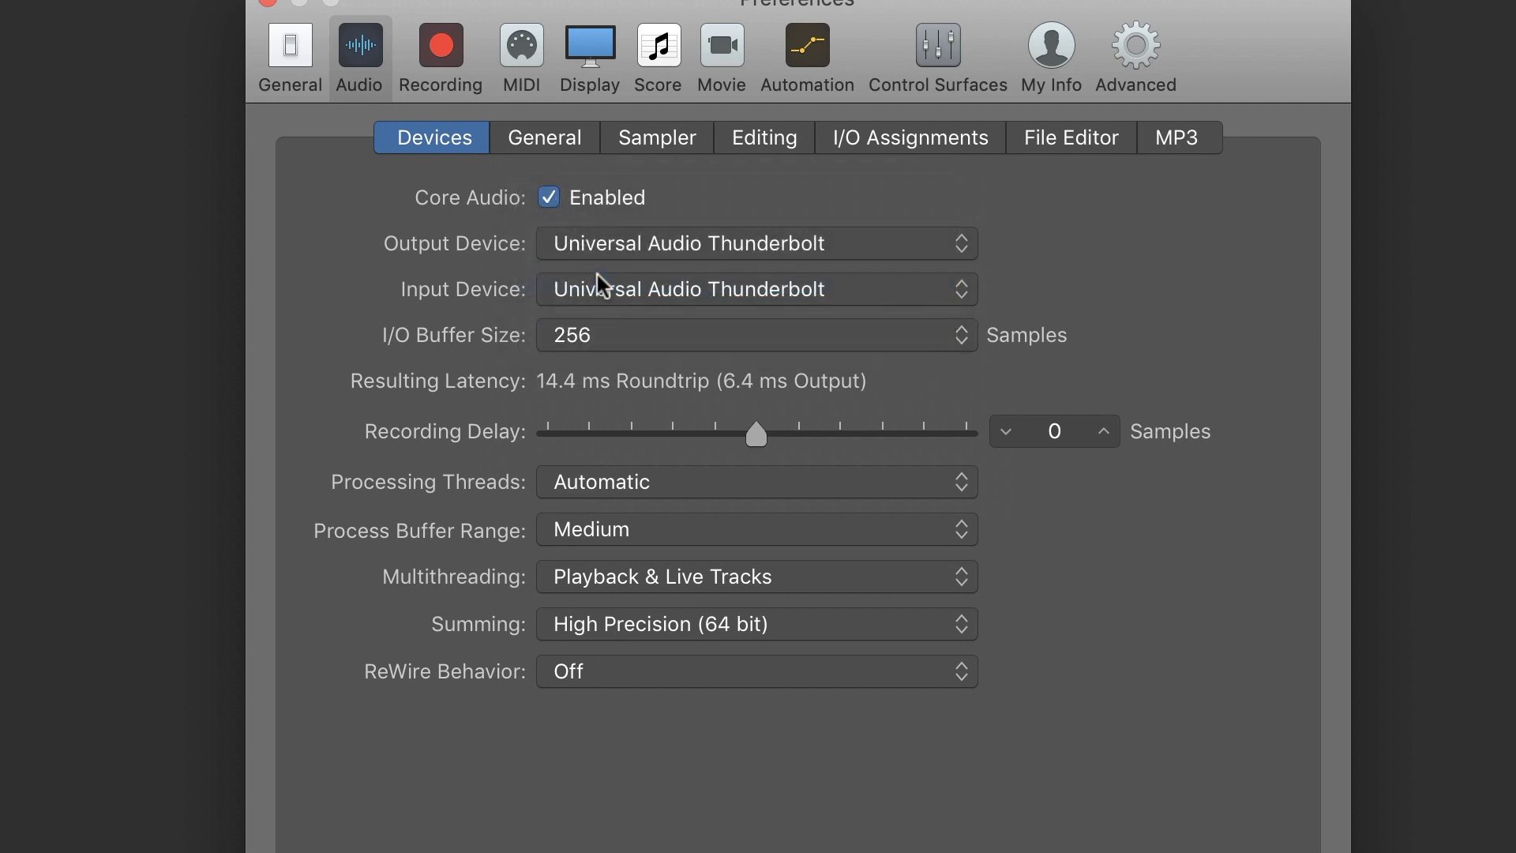
click(627, 340)
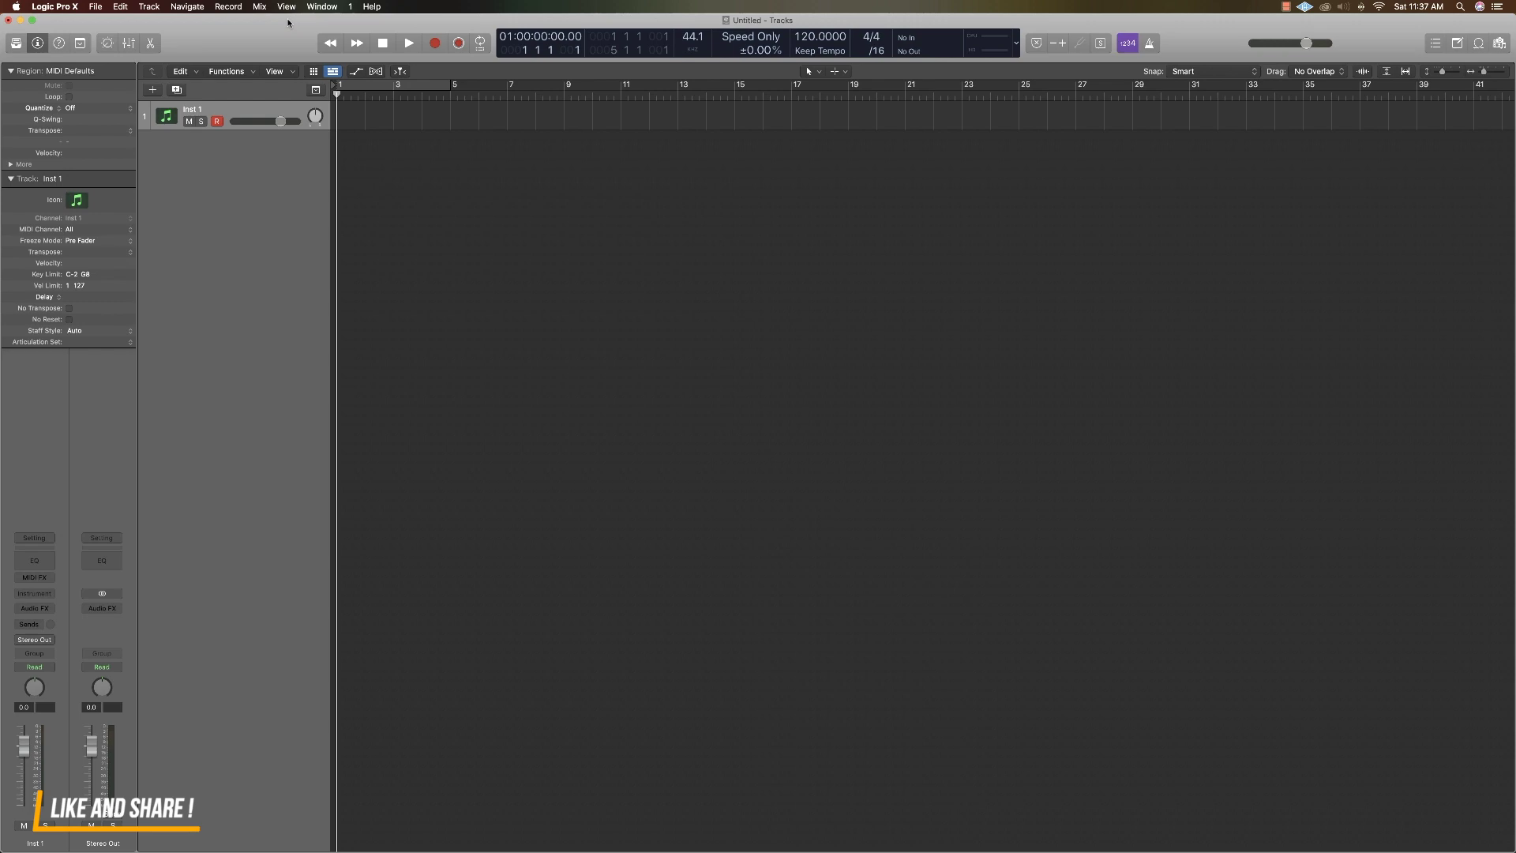
Set the project sample rate to 48 kHz.
click(695, 39)
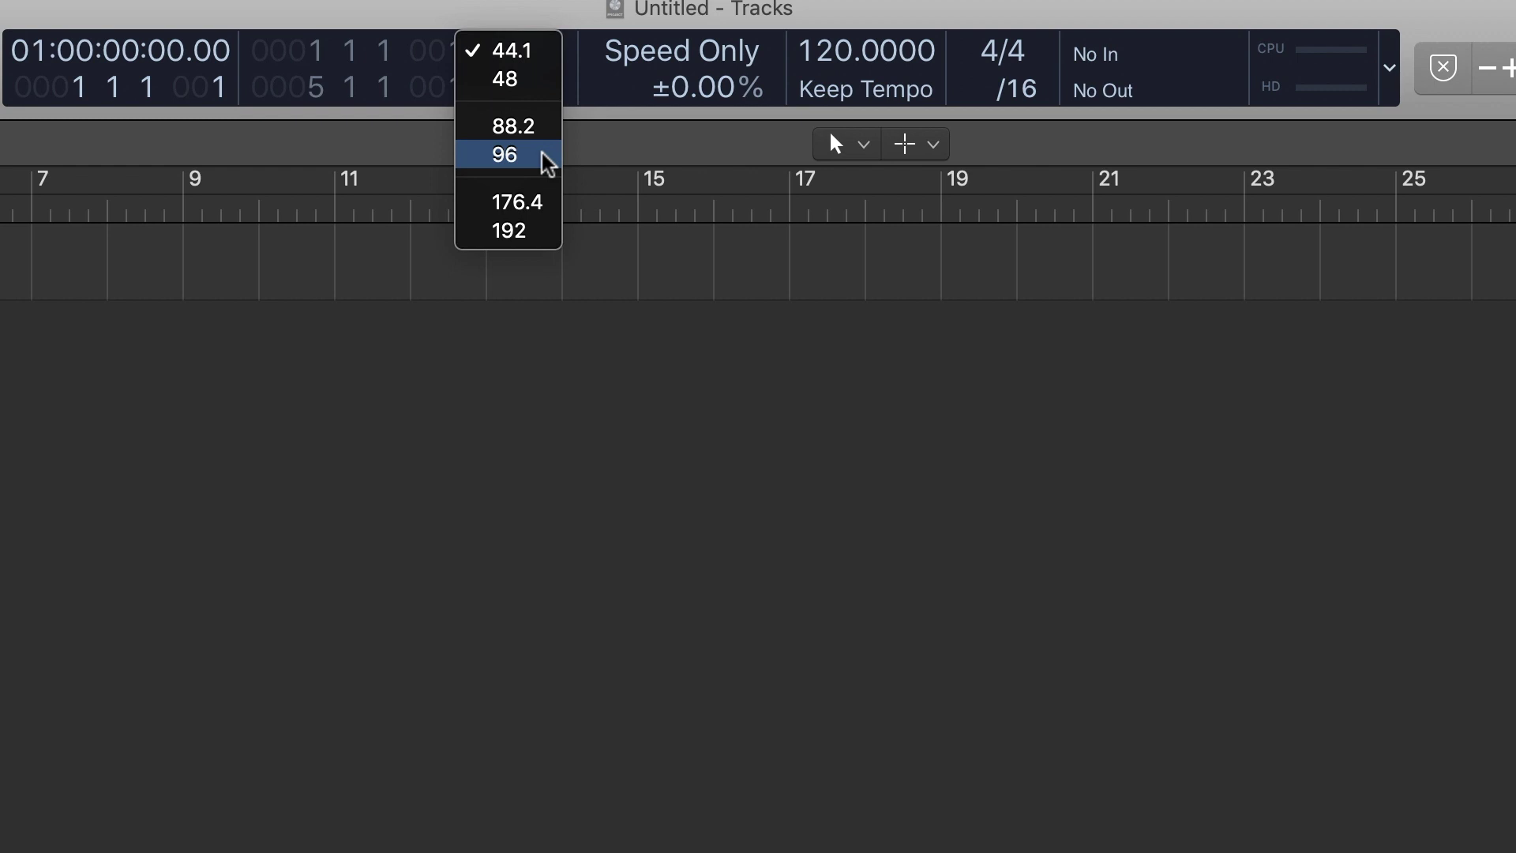
click(533, 52)
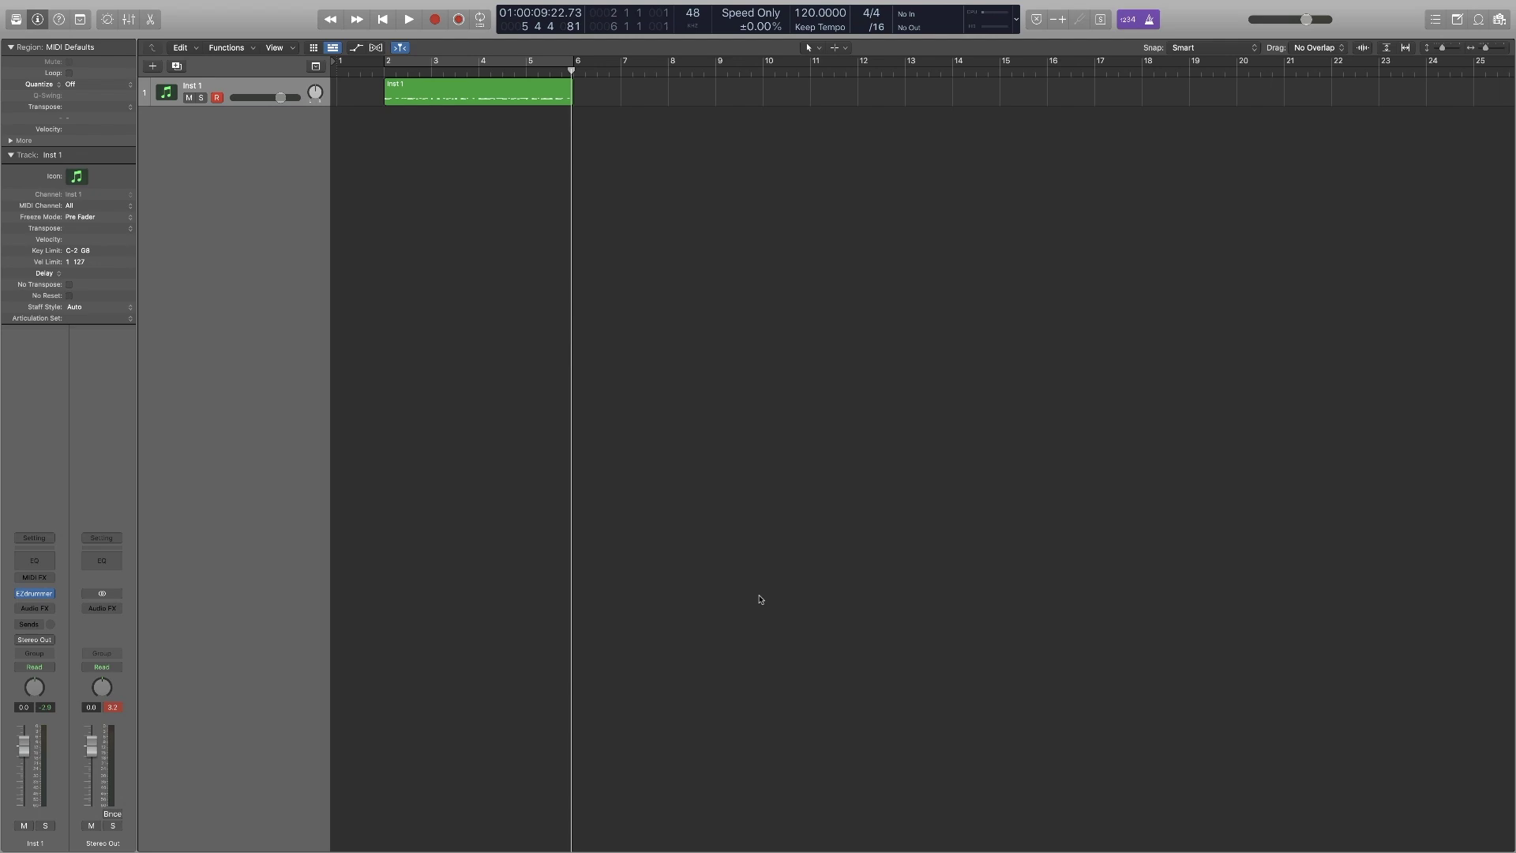
Start a Bounce In Place of the Inst 1 region and name the bounce Drums.
click(496, 89)
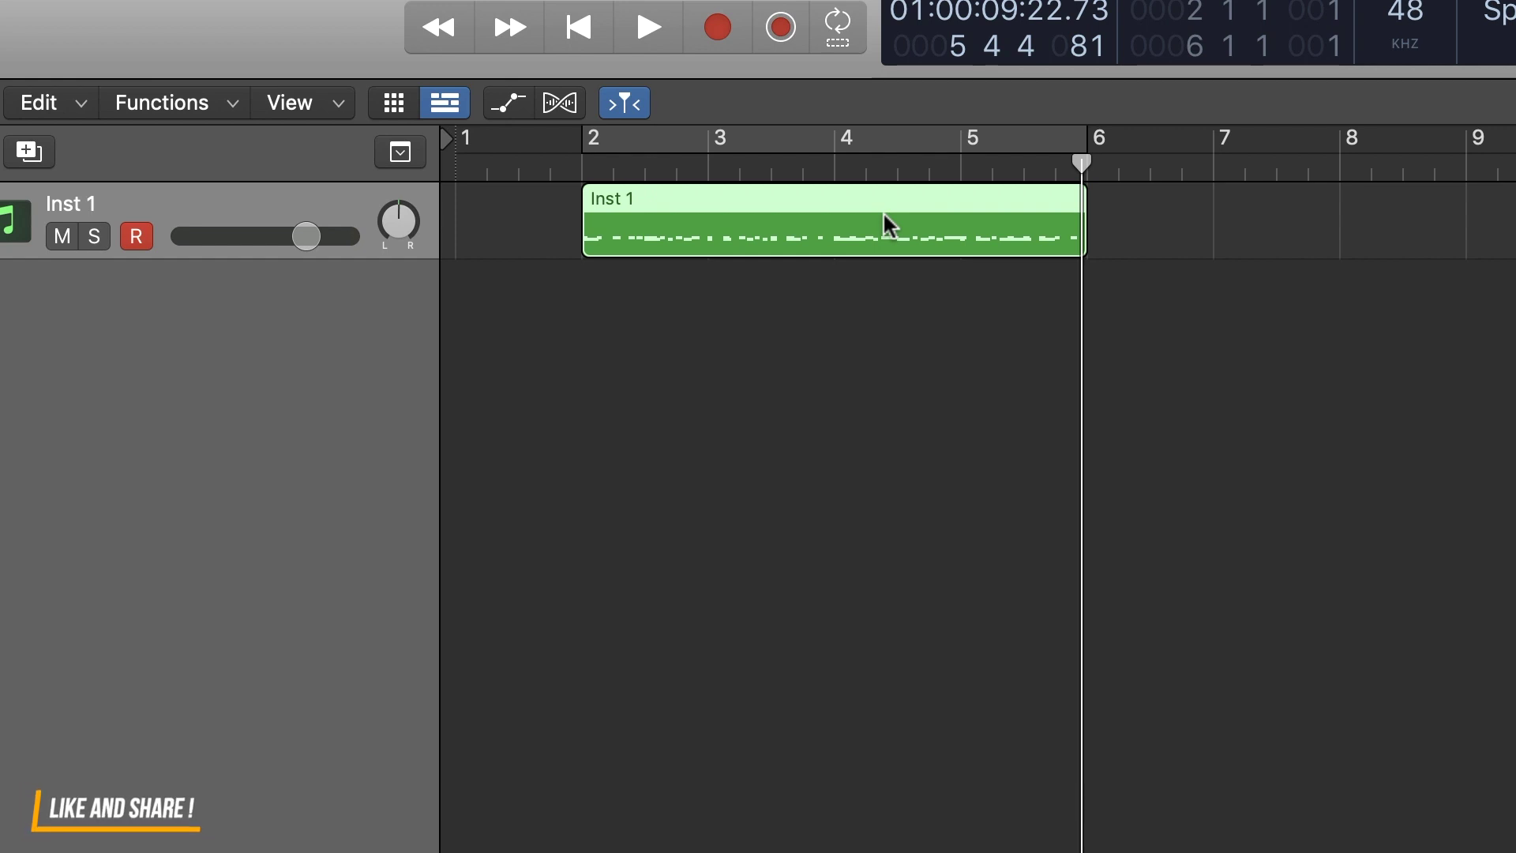
click(1171, 267)
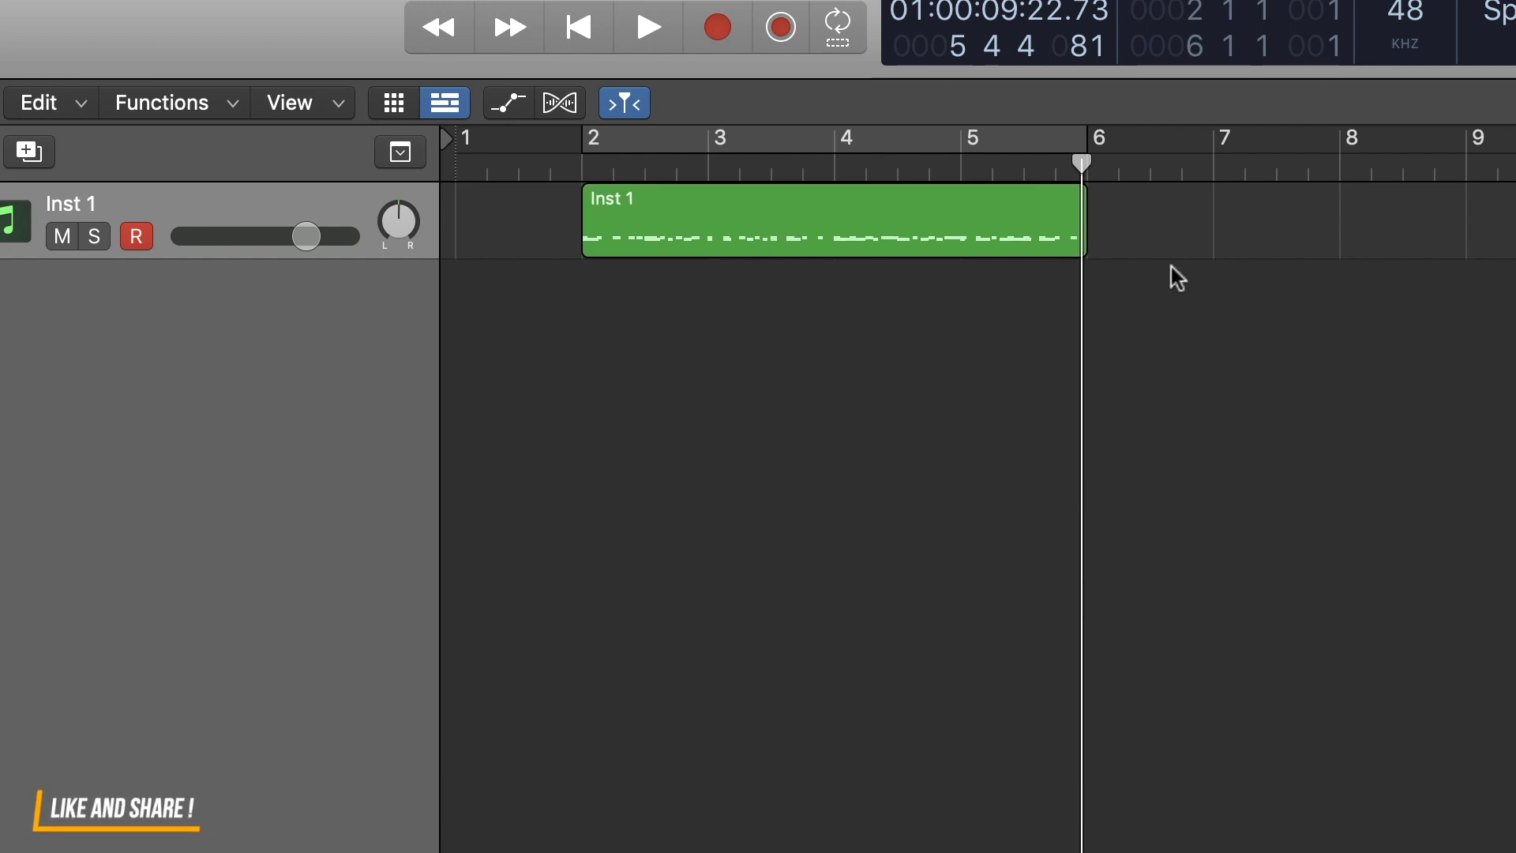
click(873, 229)
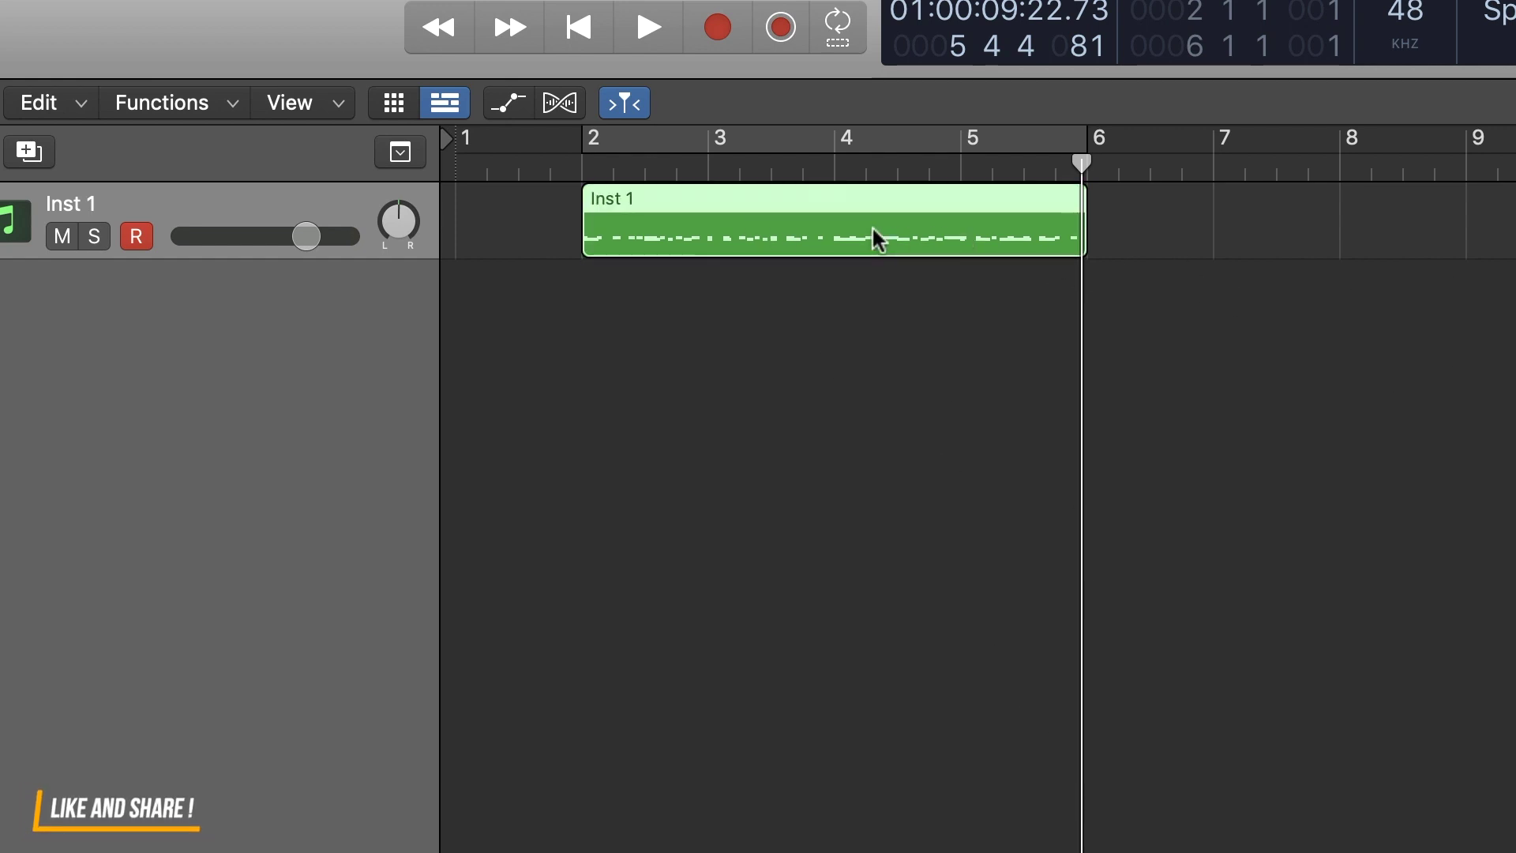
right_click(873, 229)
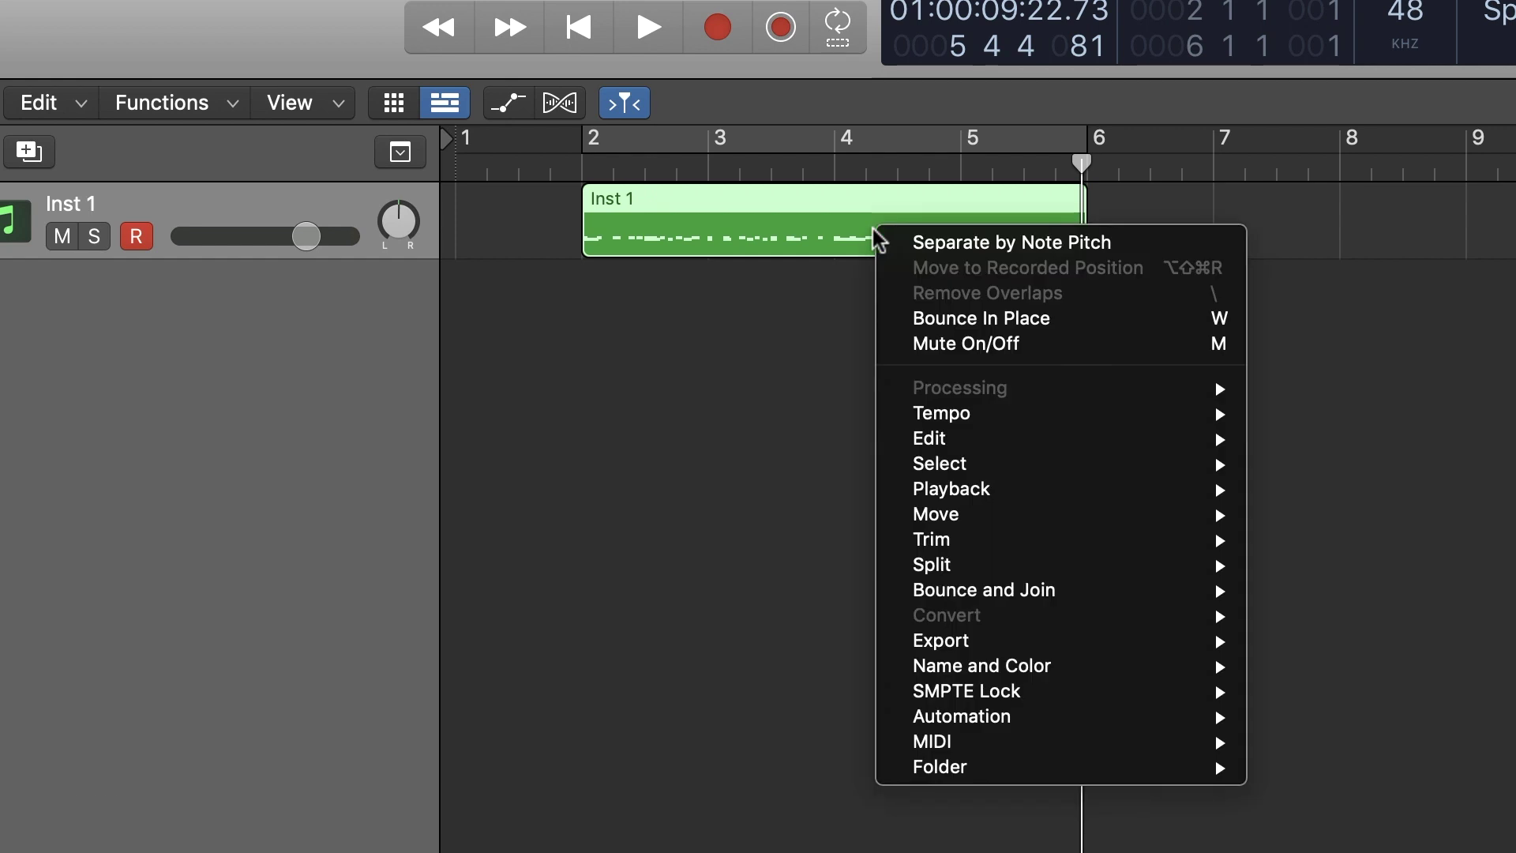
click(1026, 319)
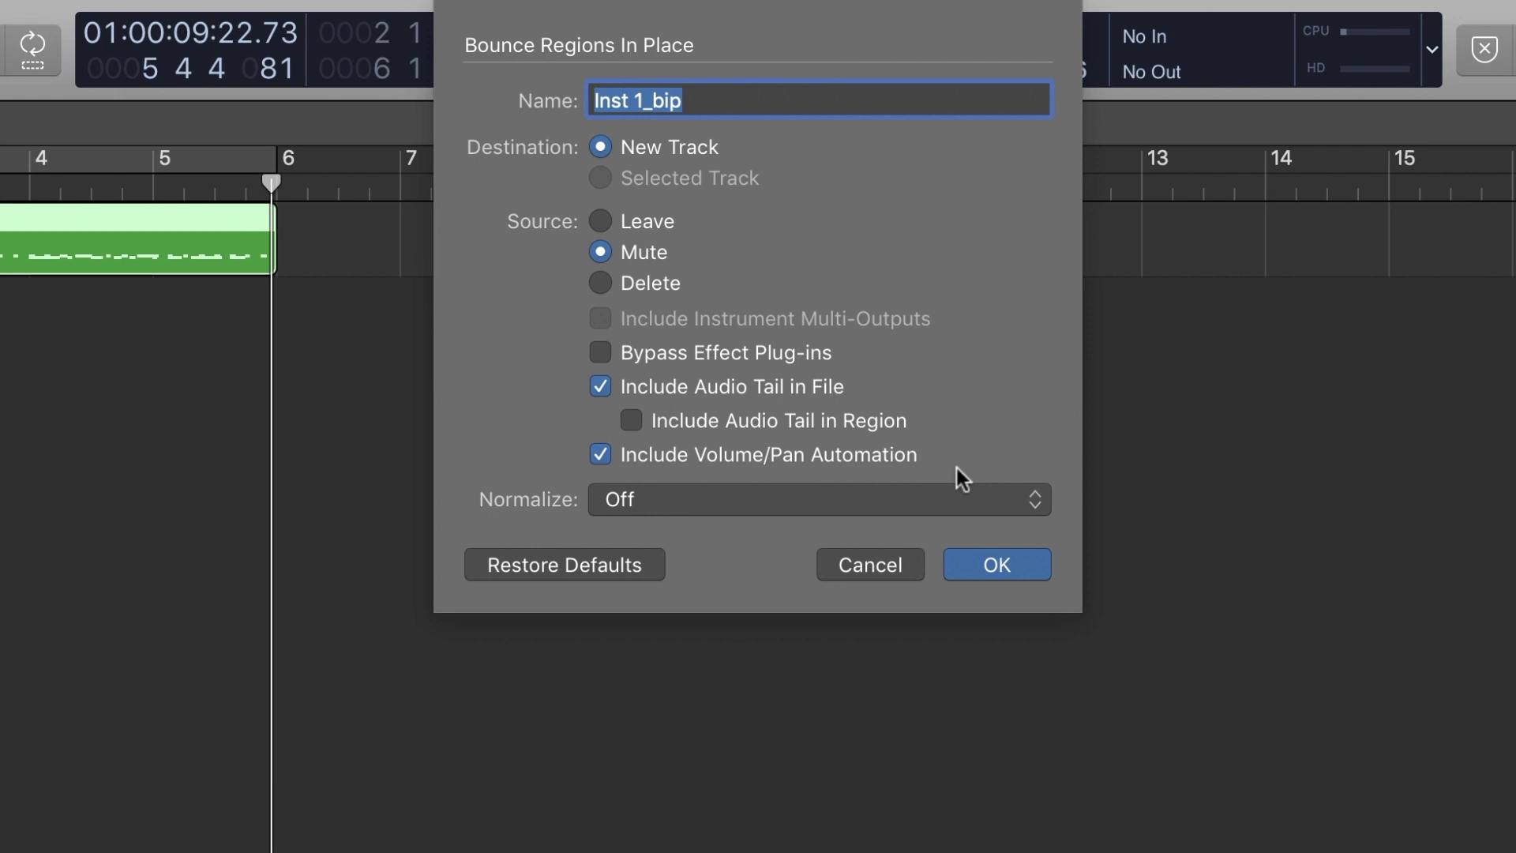
click(740, 98)
triple_click(640, 99)
text(Drums)
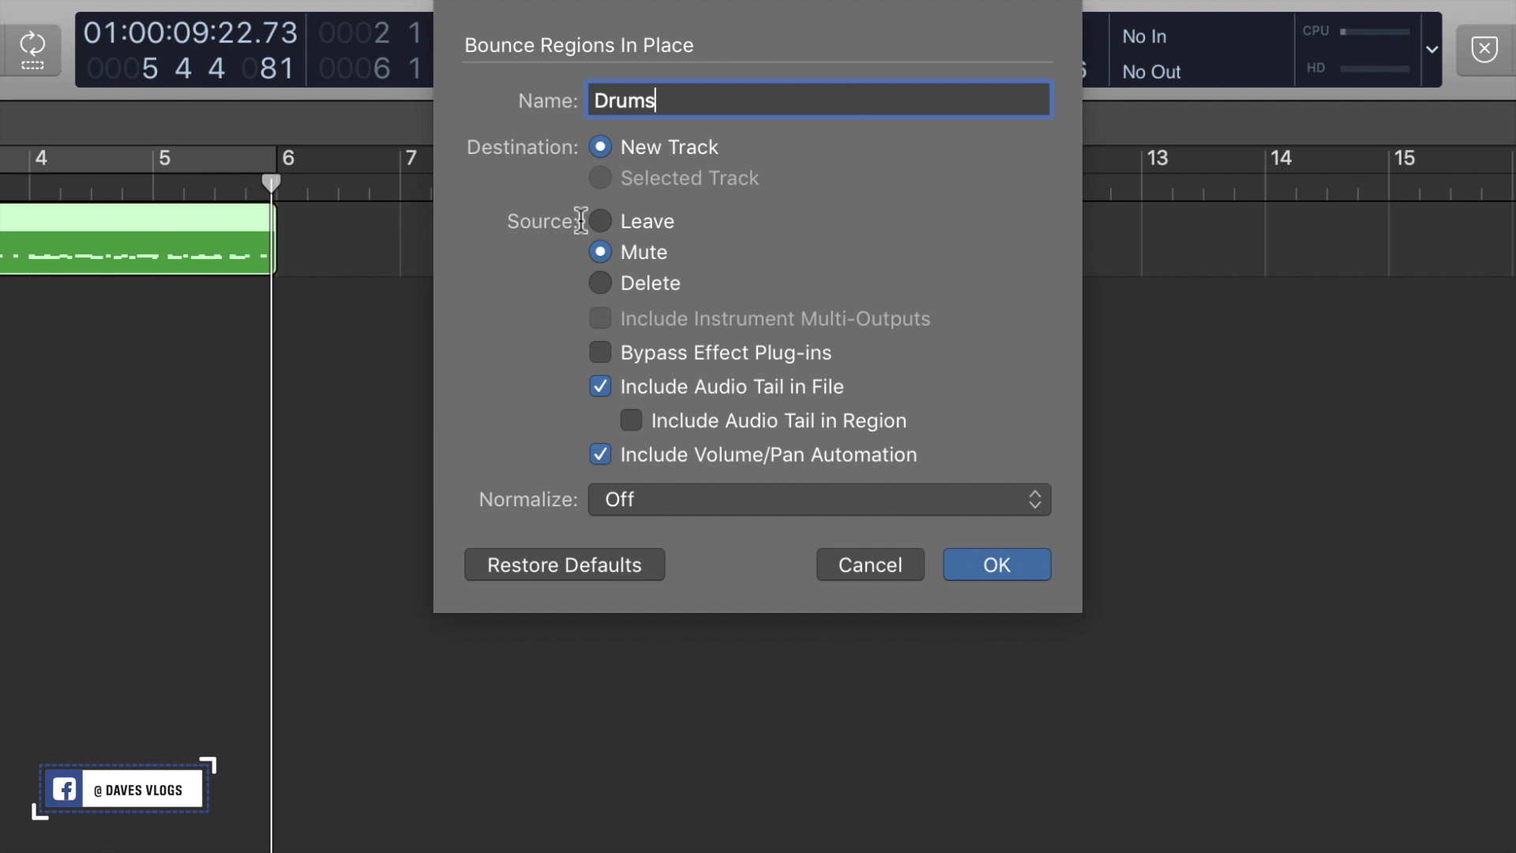
Try the bounce with the source set to Delete, effect plug-ins not bypassed and Normalize off, and undo it.
click(614, 218)
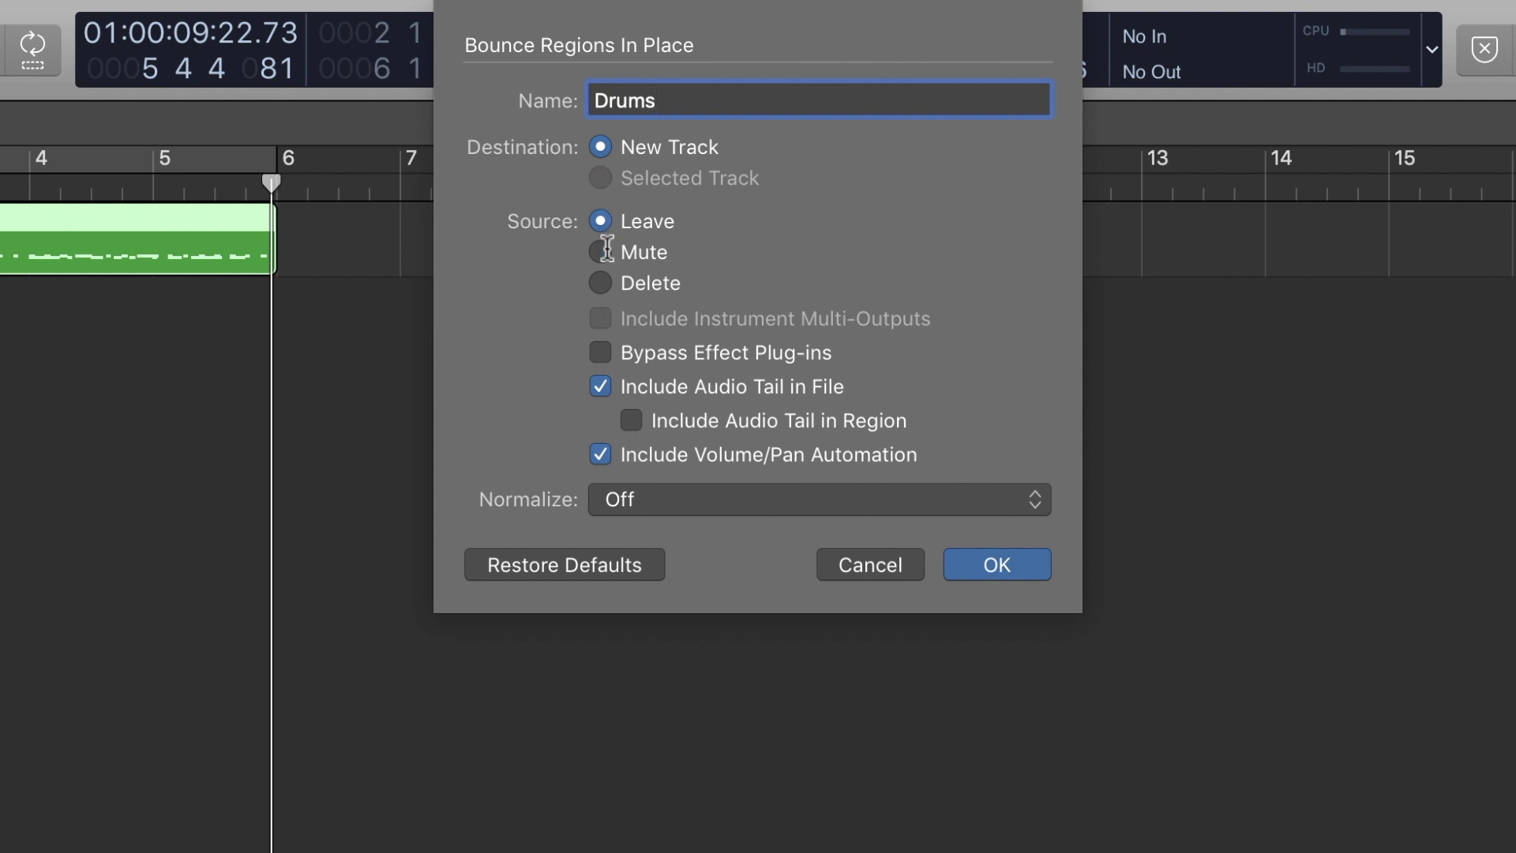
click(606, 249)
click(605, 286)
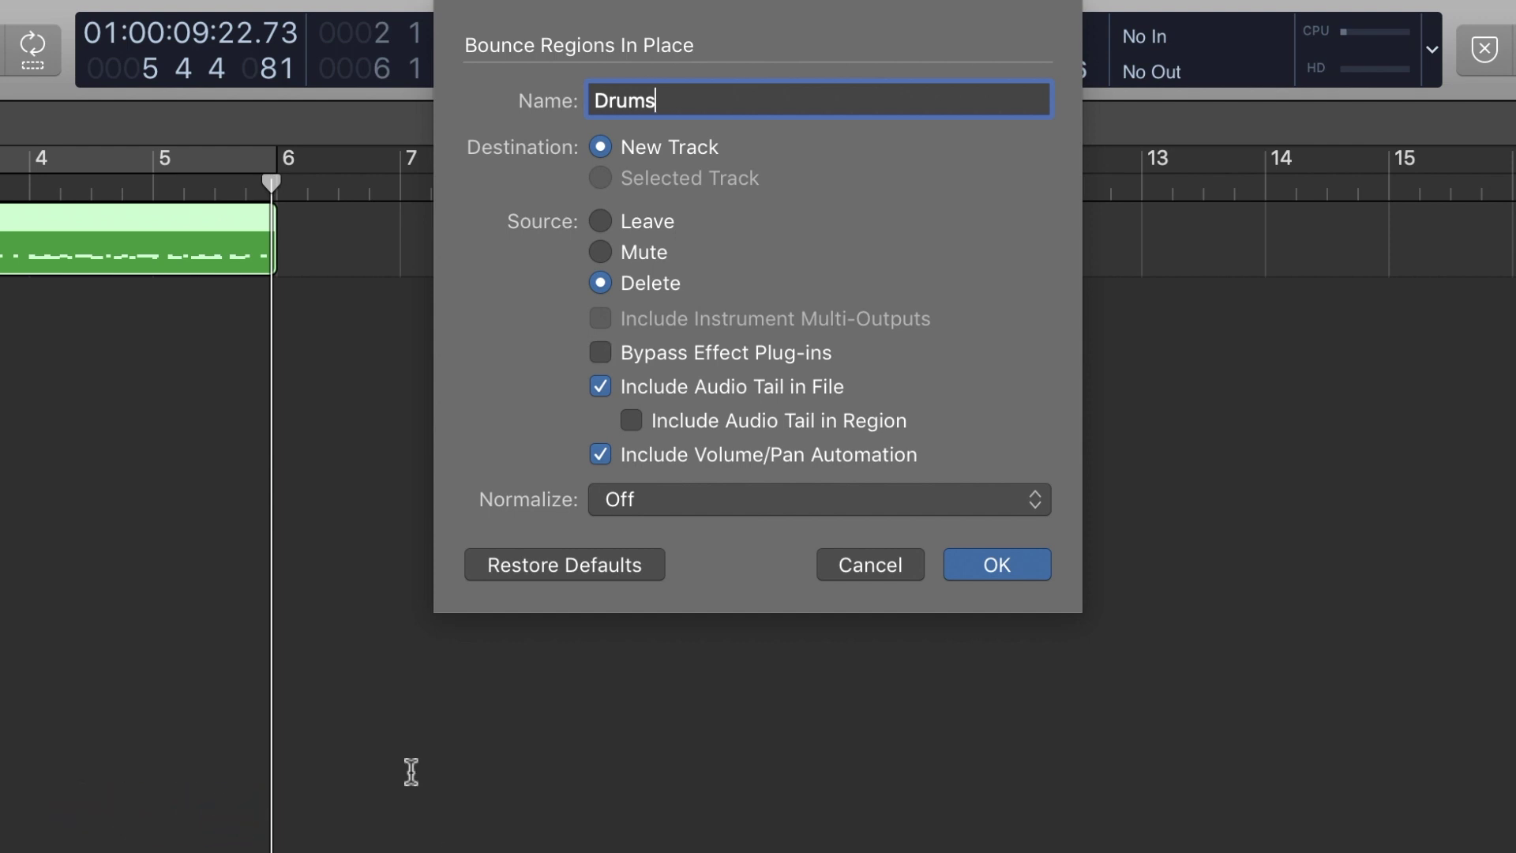
click(605, 352)
click(606, 353)
click(752, 494)
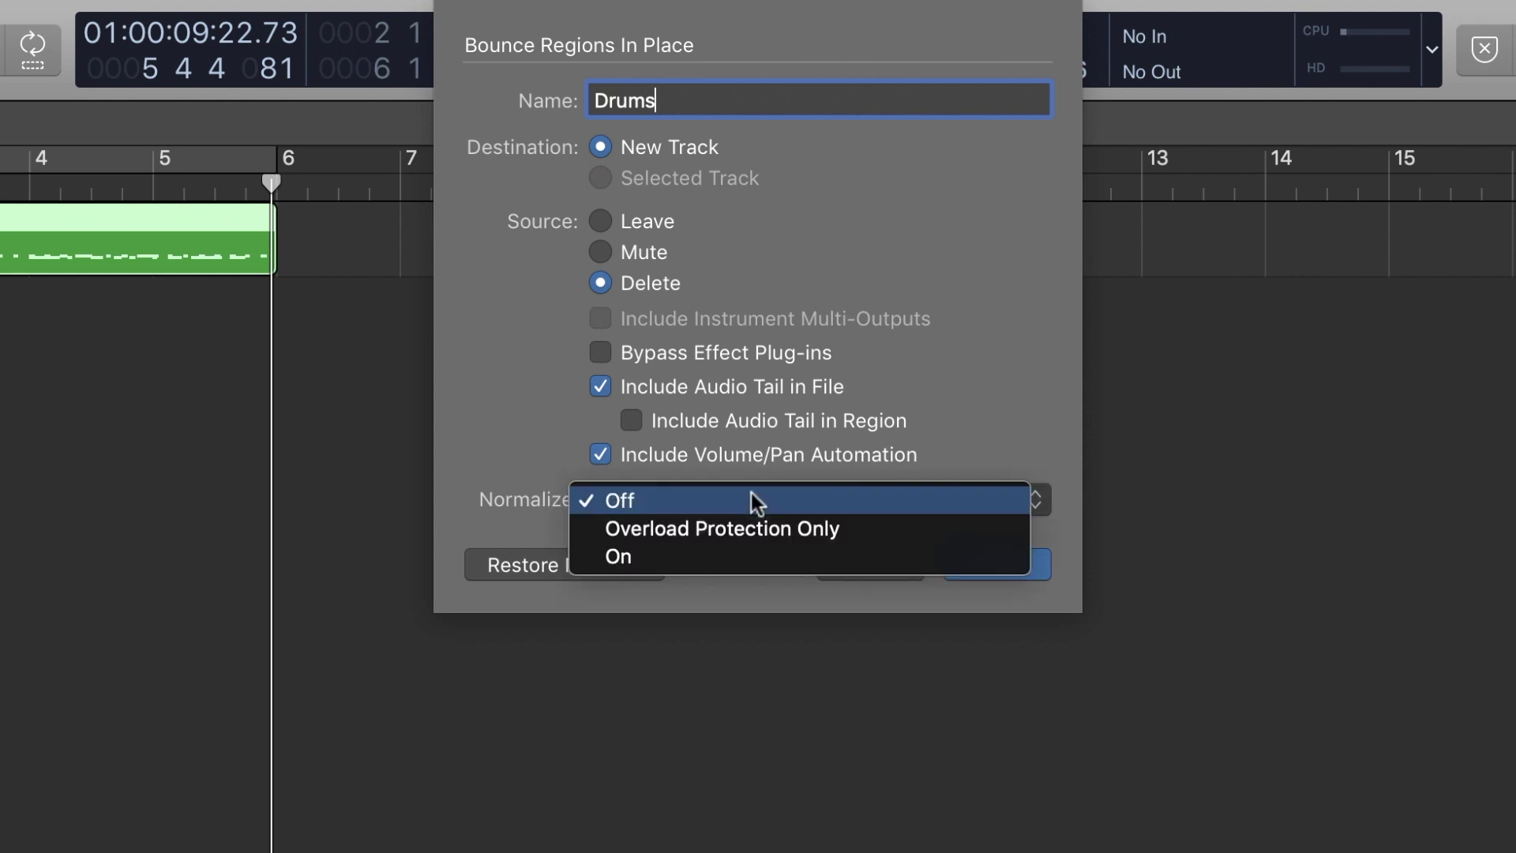
click(751, 493)
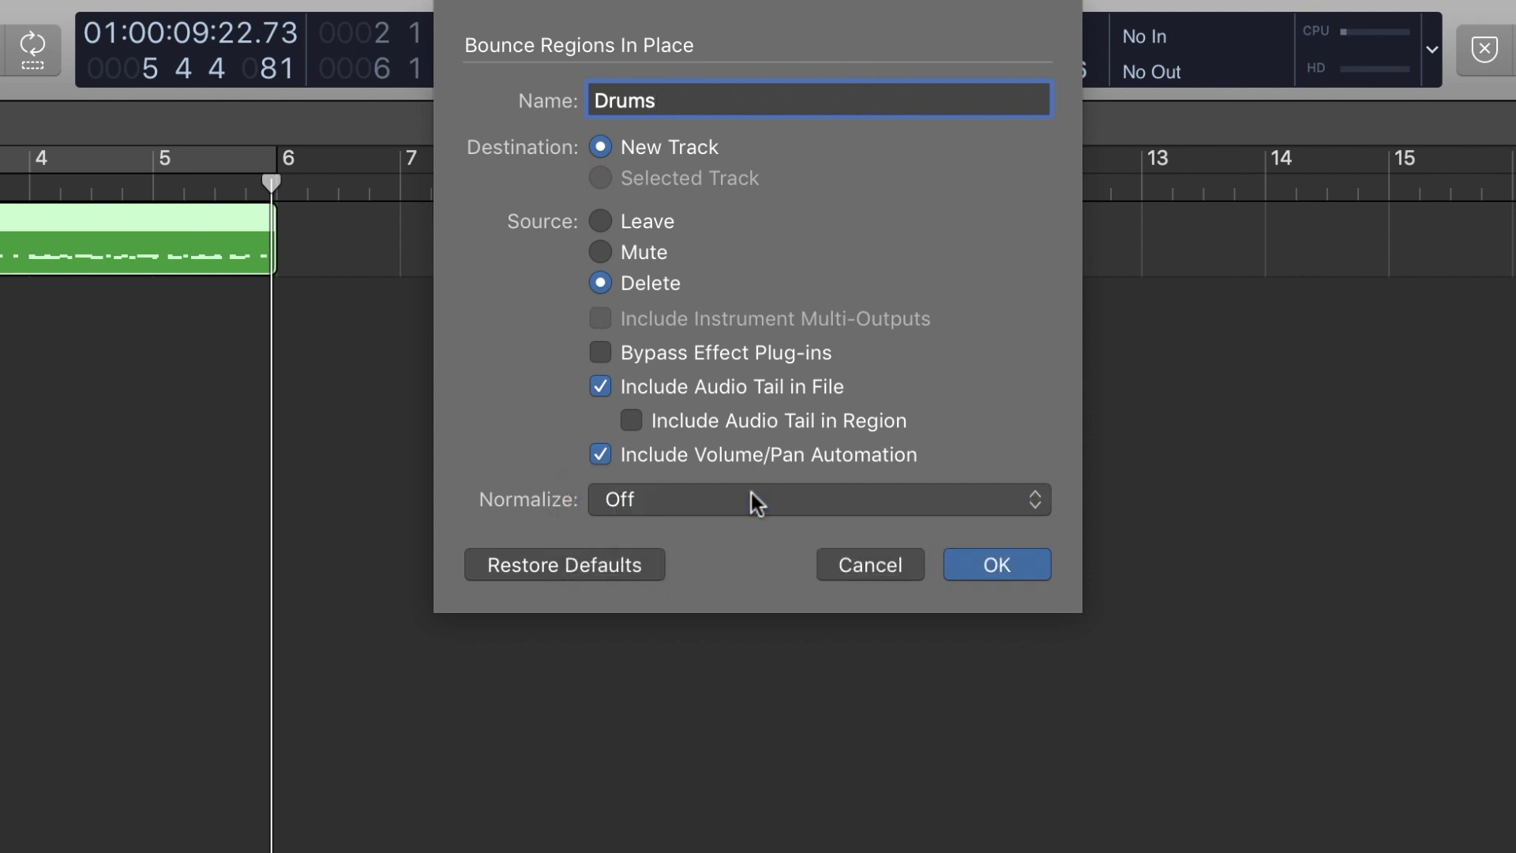
click(1031, 567)
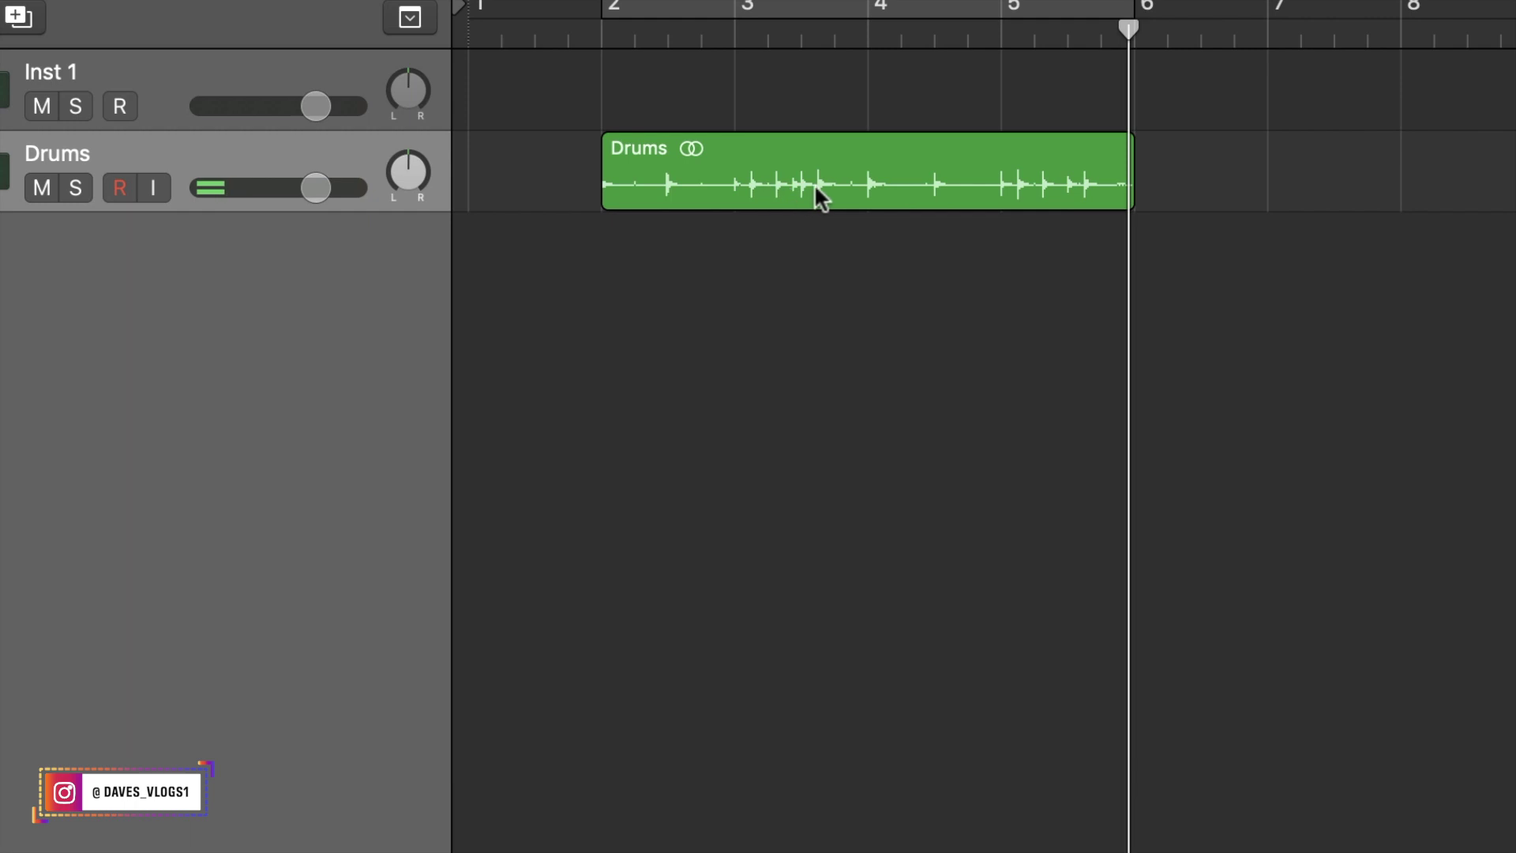
key(super+z)
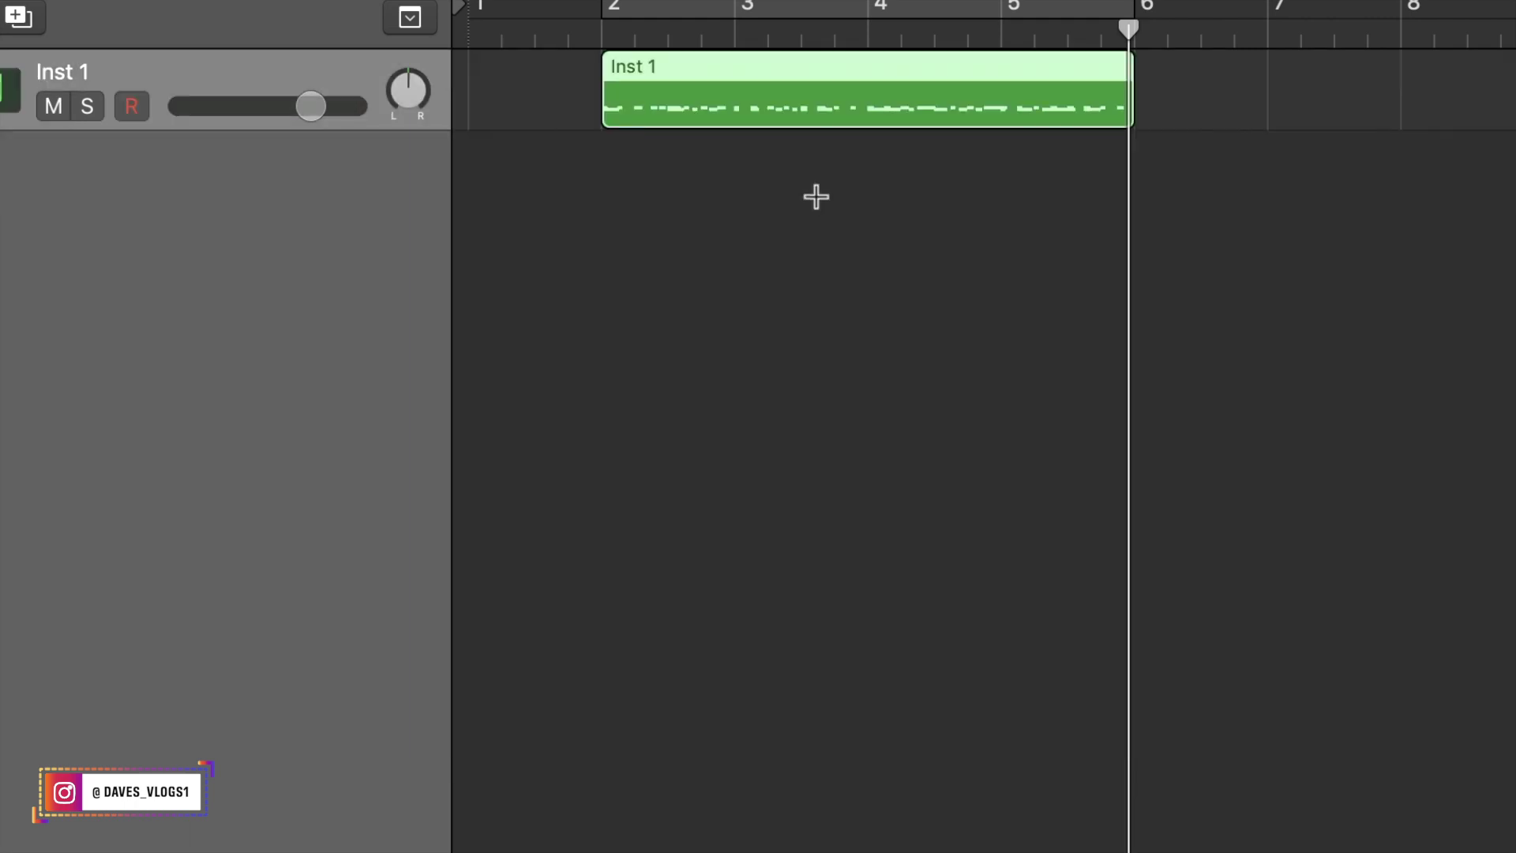
Bounce the Inst 1 region in place with the source set to Mute and Normalize off.
right_click(889, 98)
click(954, 114)
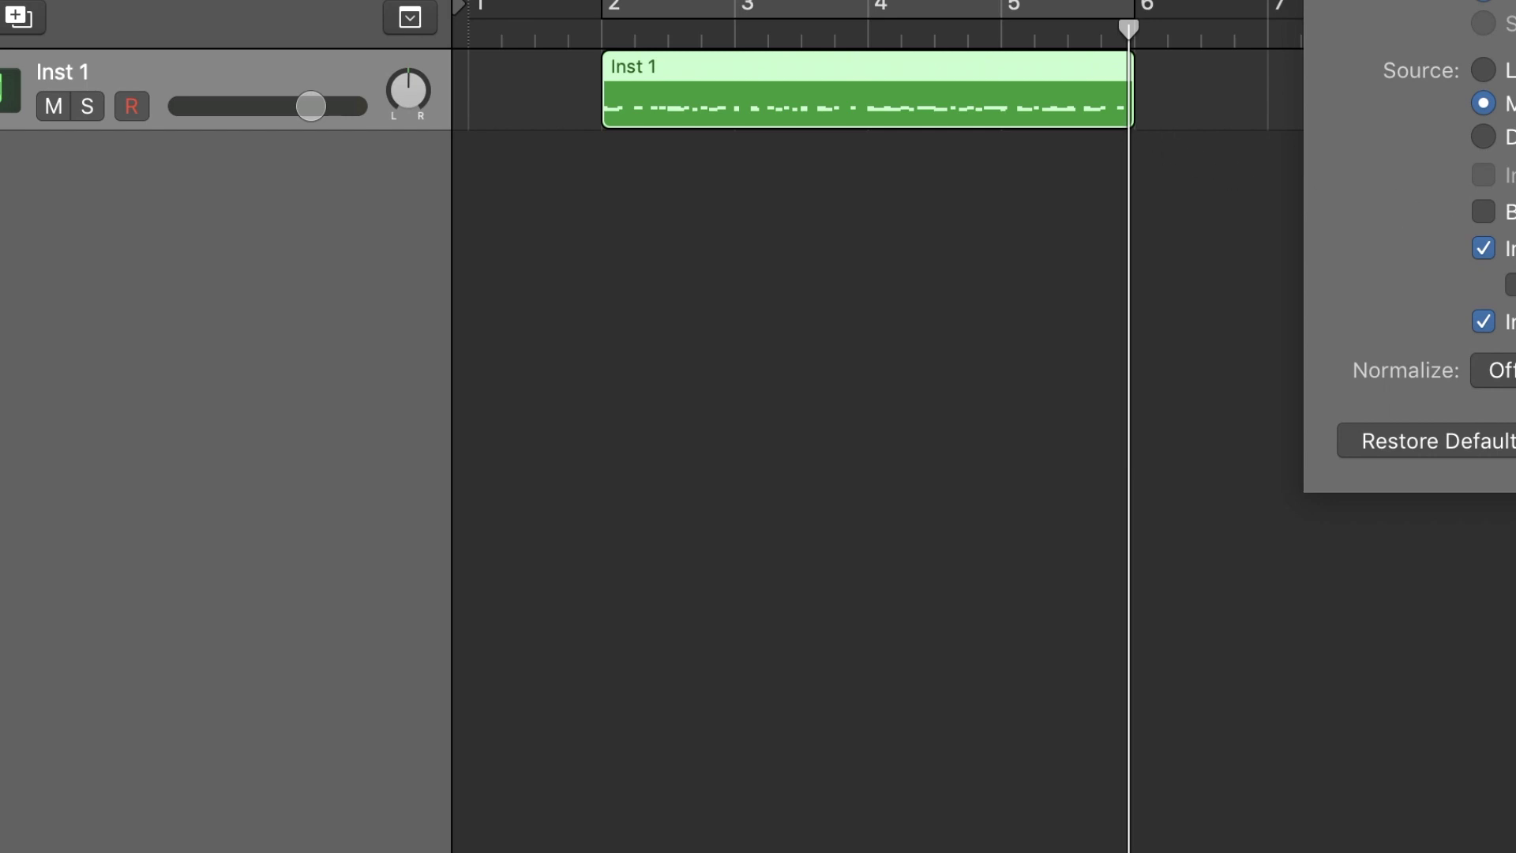
key(Return)
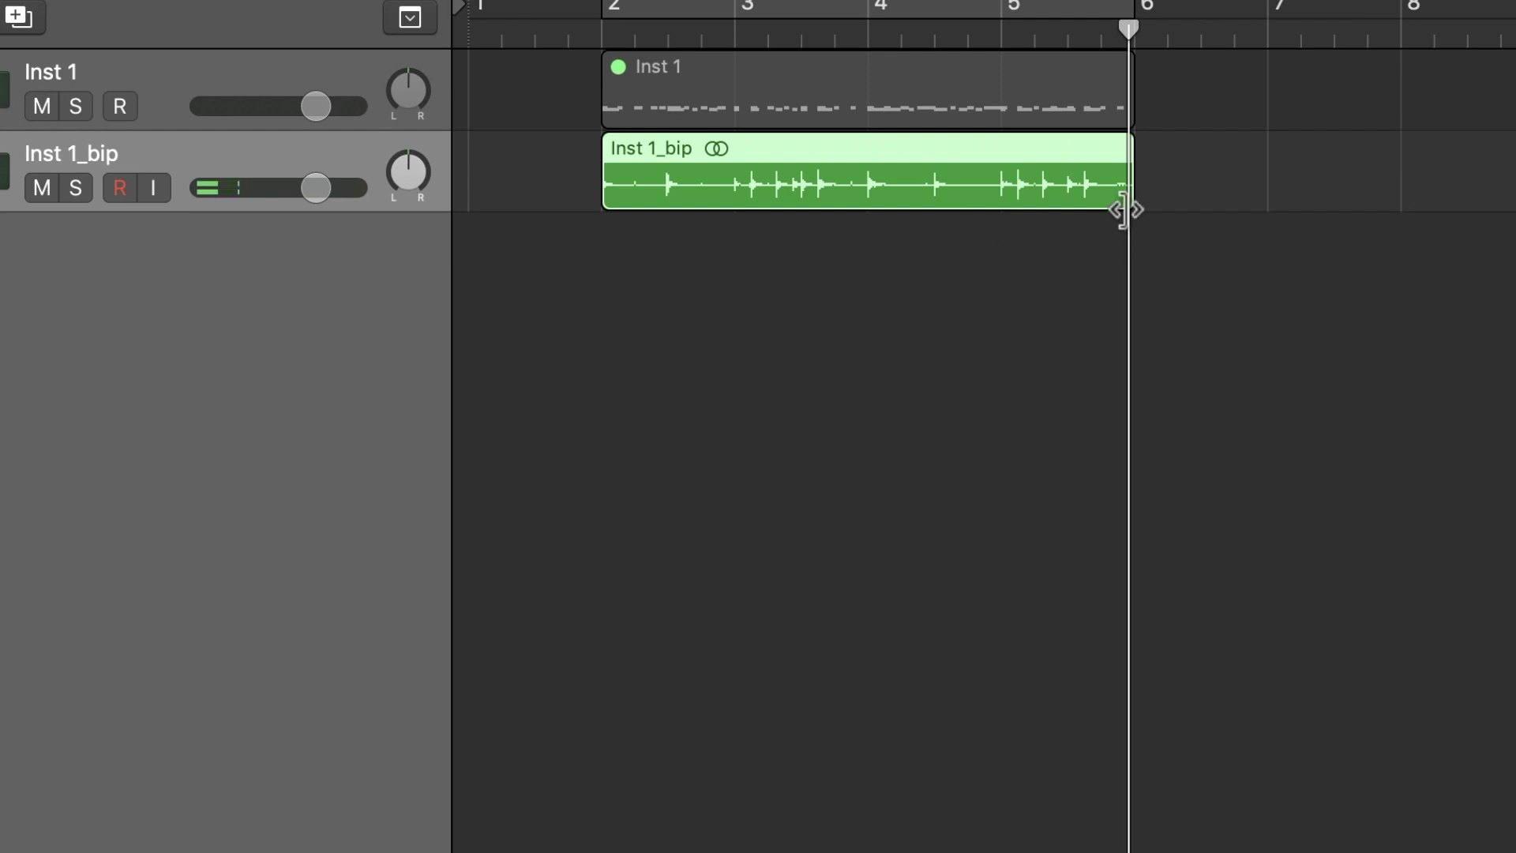
Extend the end of the bounced audio region to just past bar 7 and play back its tail.
drag(1125, 210, 1363, 203)
mouse_move(1128, 31)
mouse_down()
mouse_move(1101, 38)
mouse_move(1118, 40)
mouse_up()
key(space)
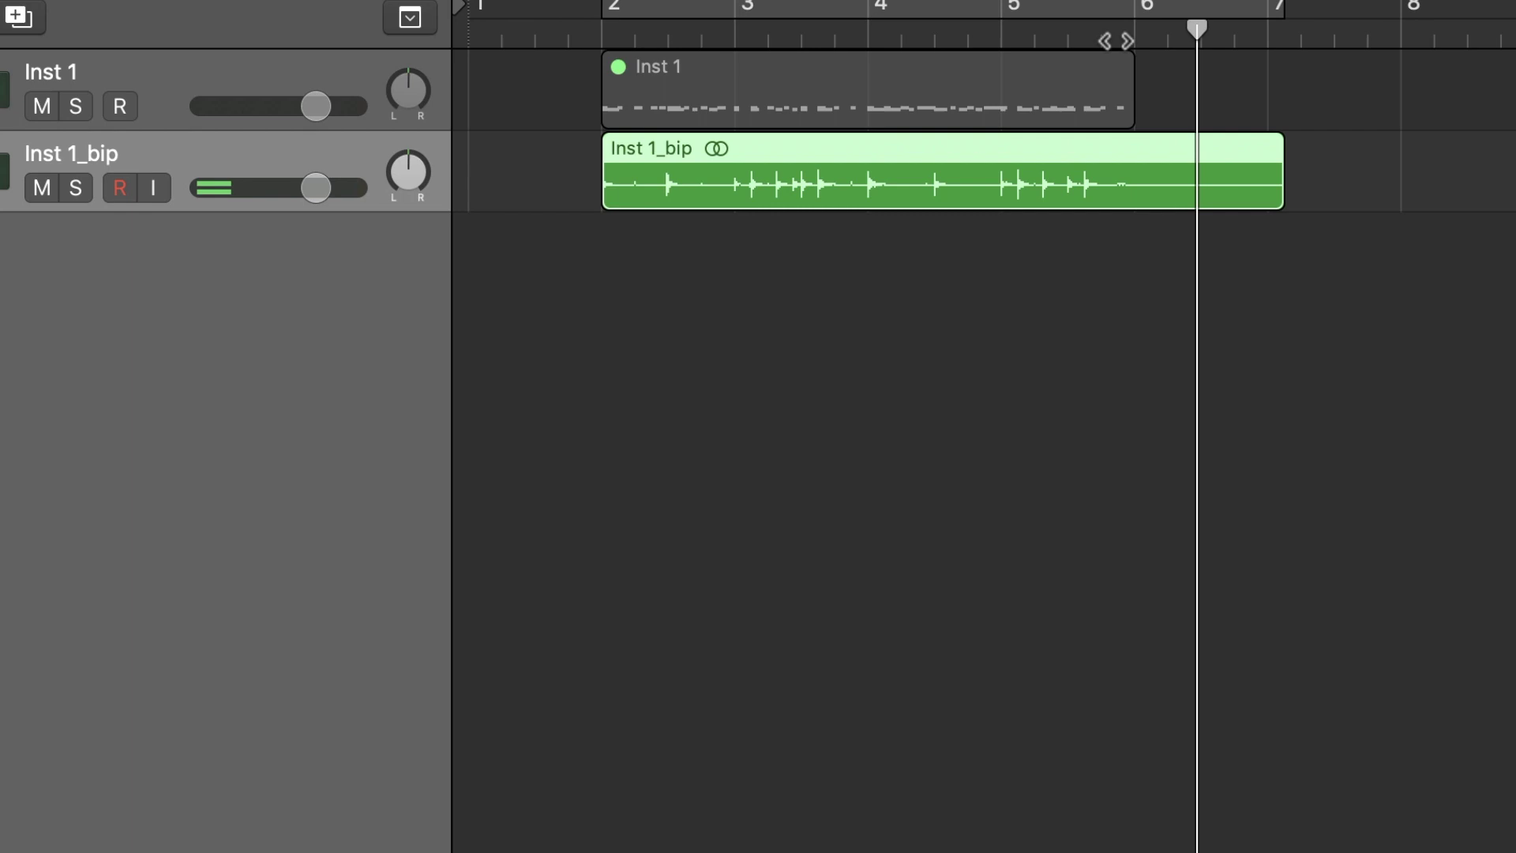
Select the original Inst 1 track and examine the No Plug-in option among its instrument choices.
click(154, 77)
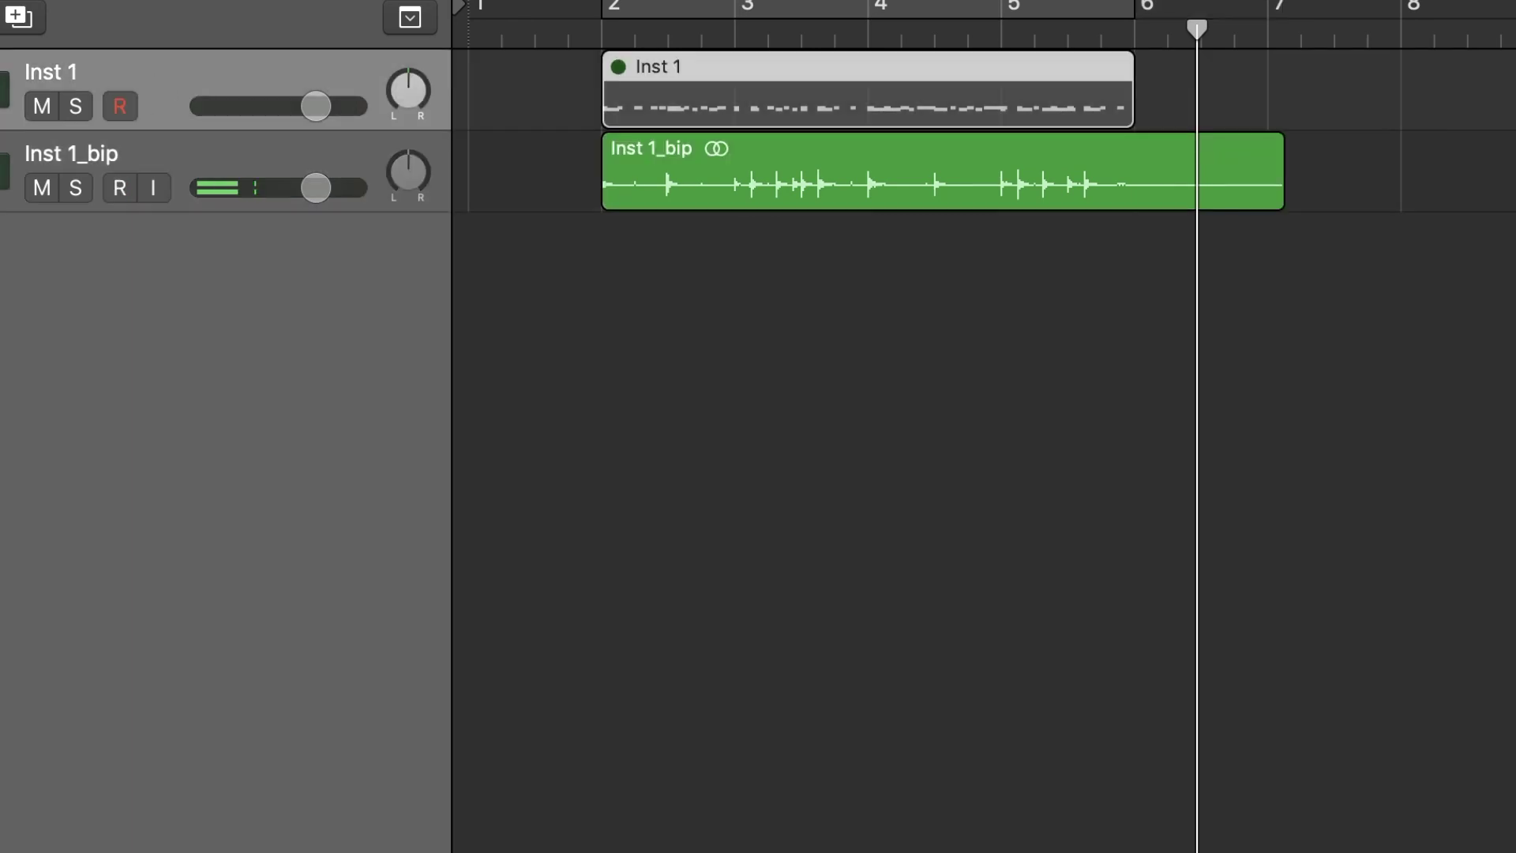
click(124, 297)
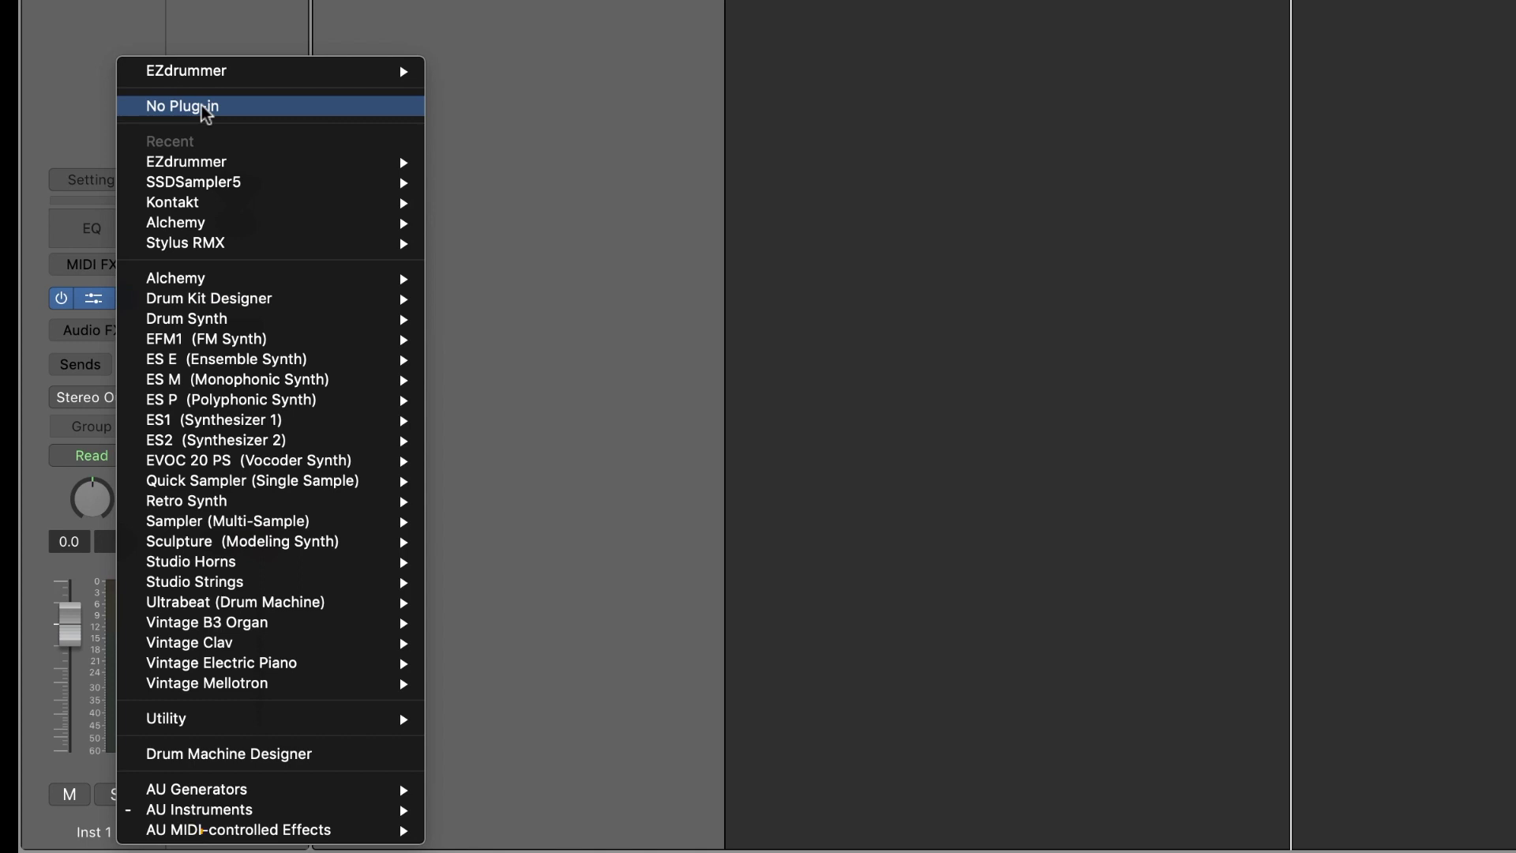
key(Escape)
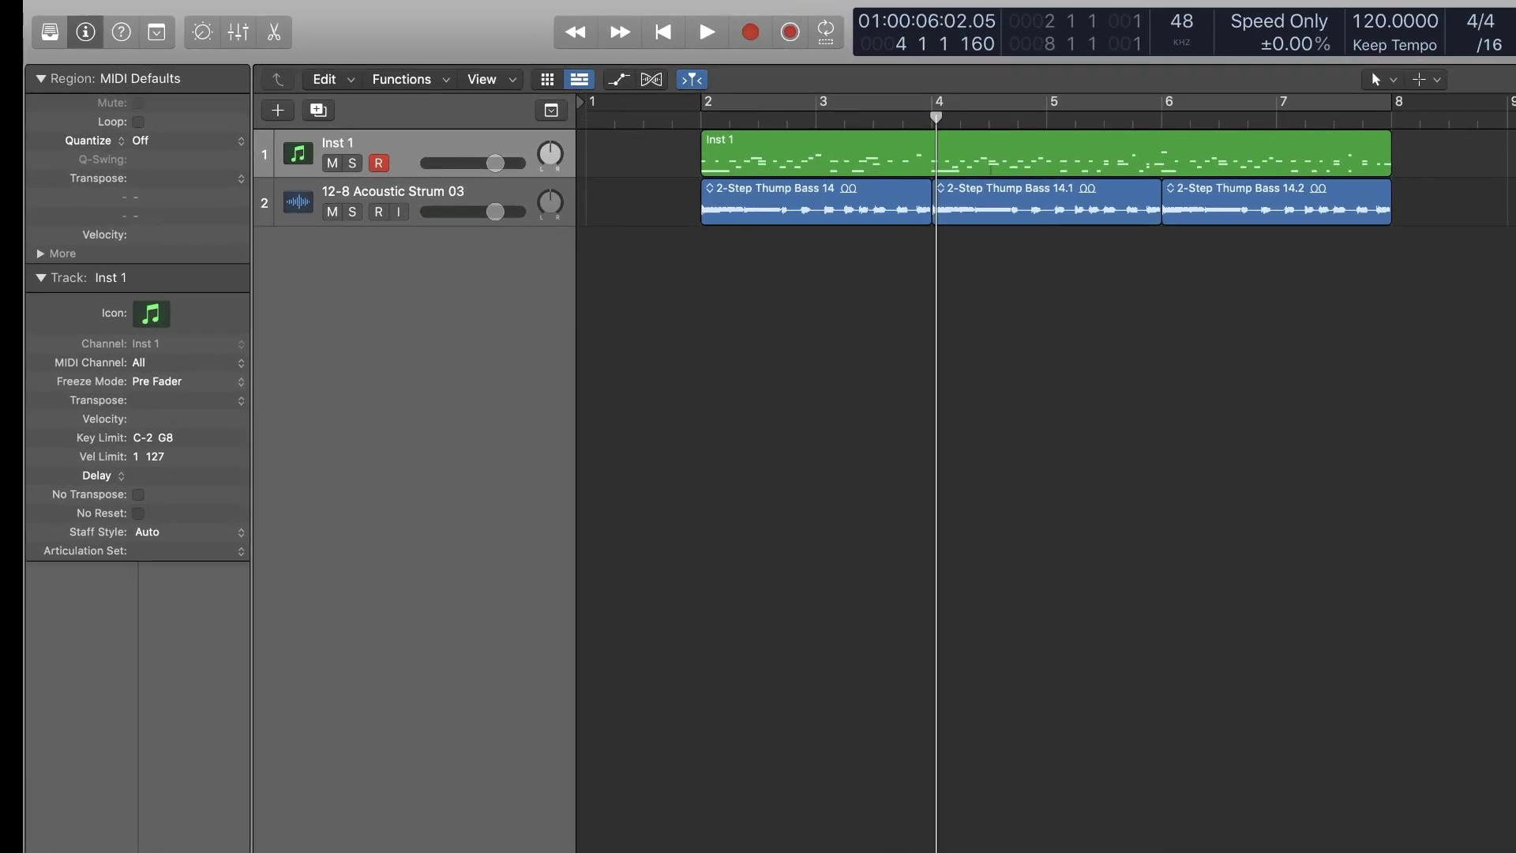
Configure the track headers to include the Freeze control.
right_click(433, 149)
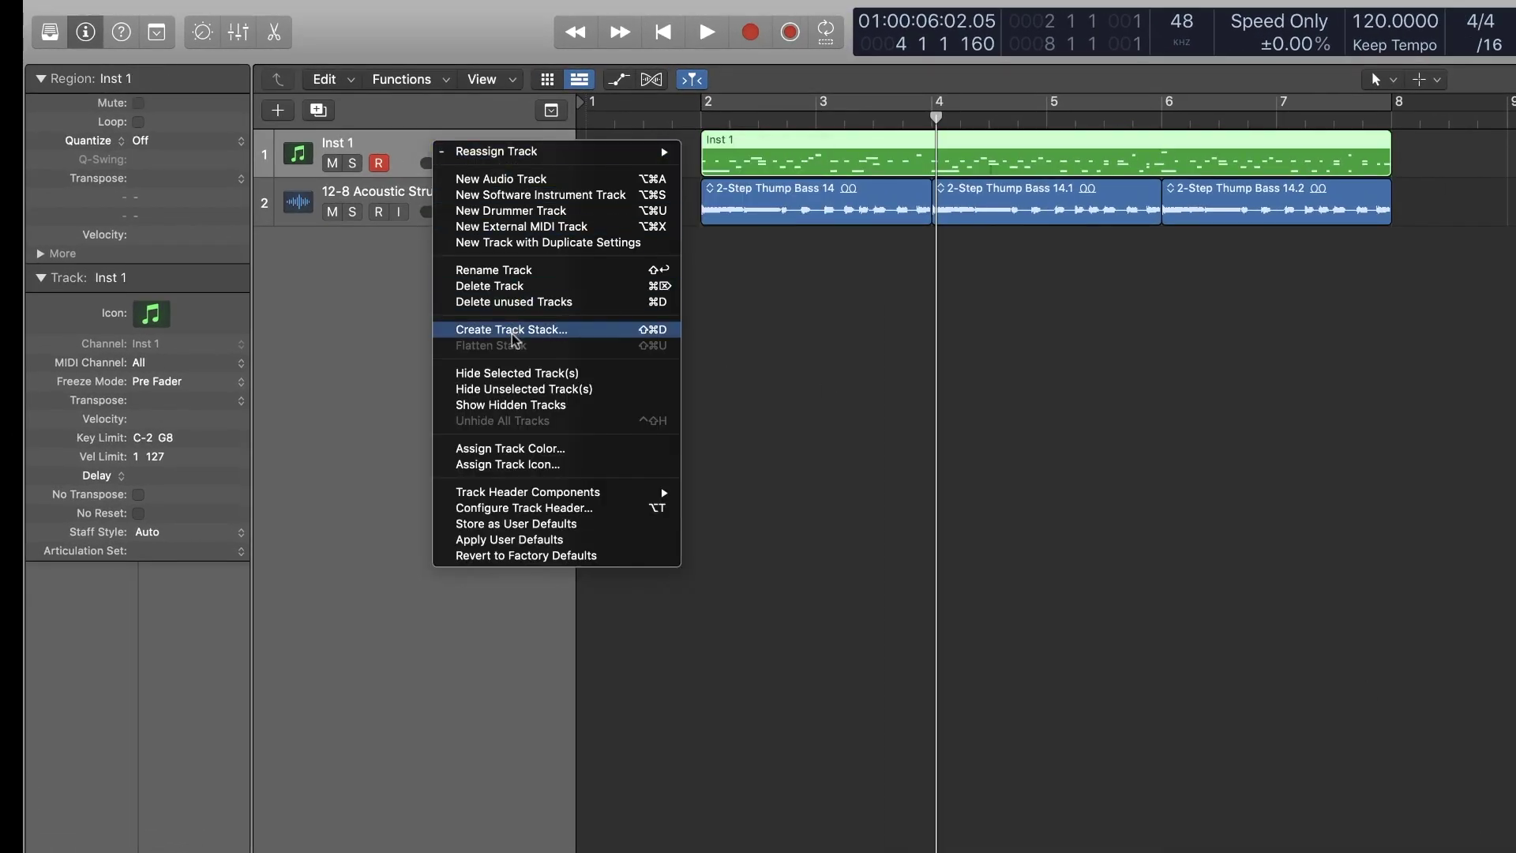
click(543, 509)
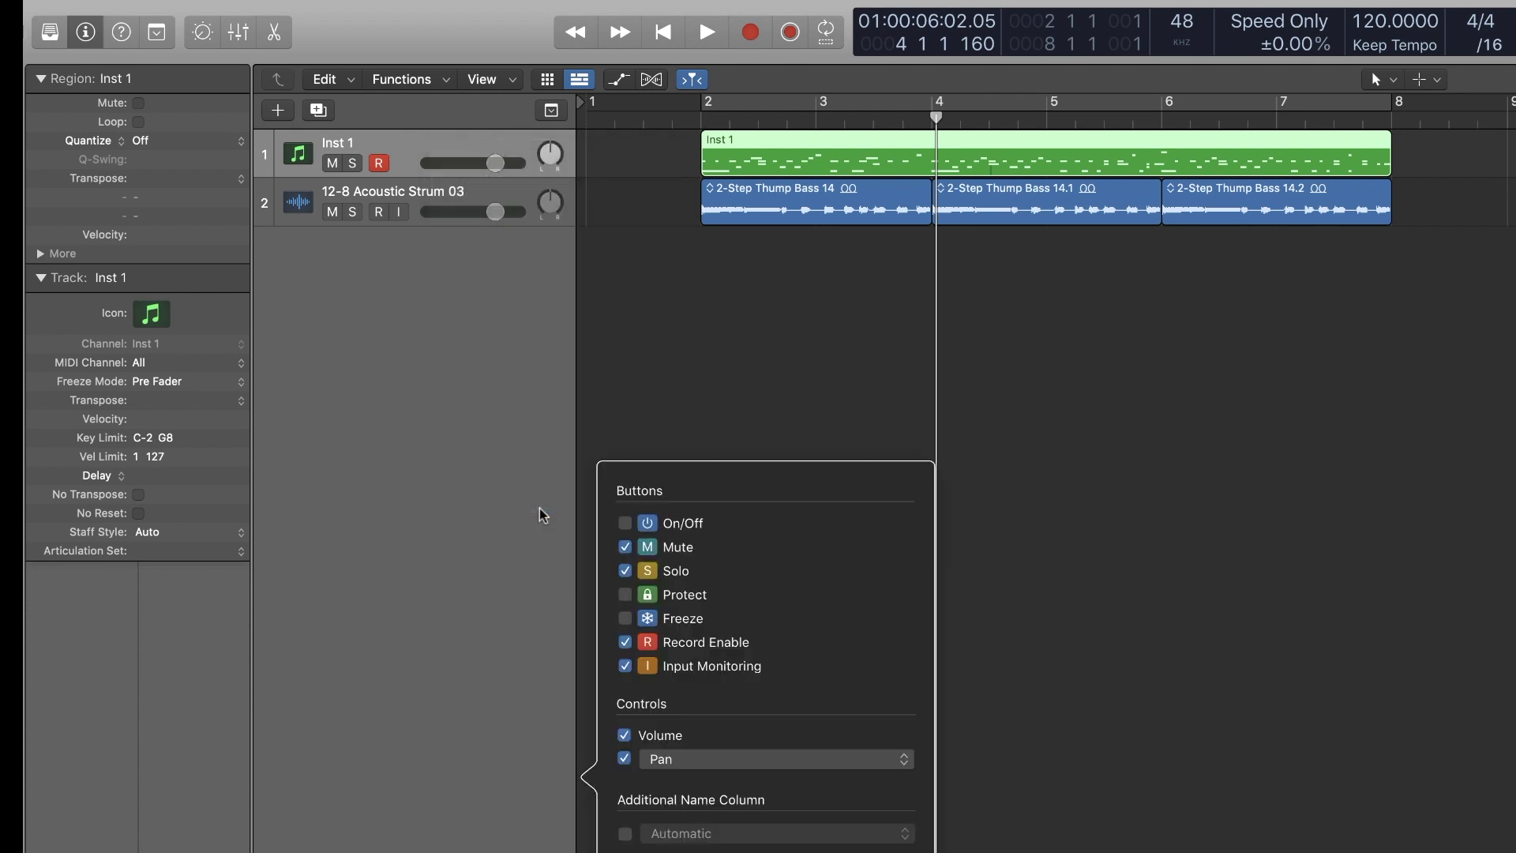
click(624, 618)
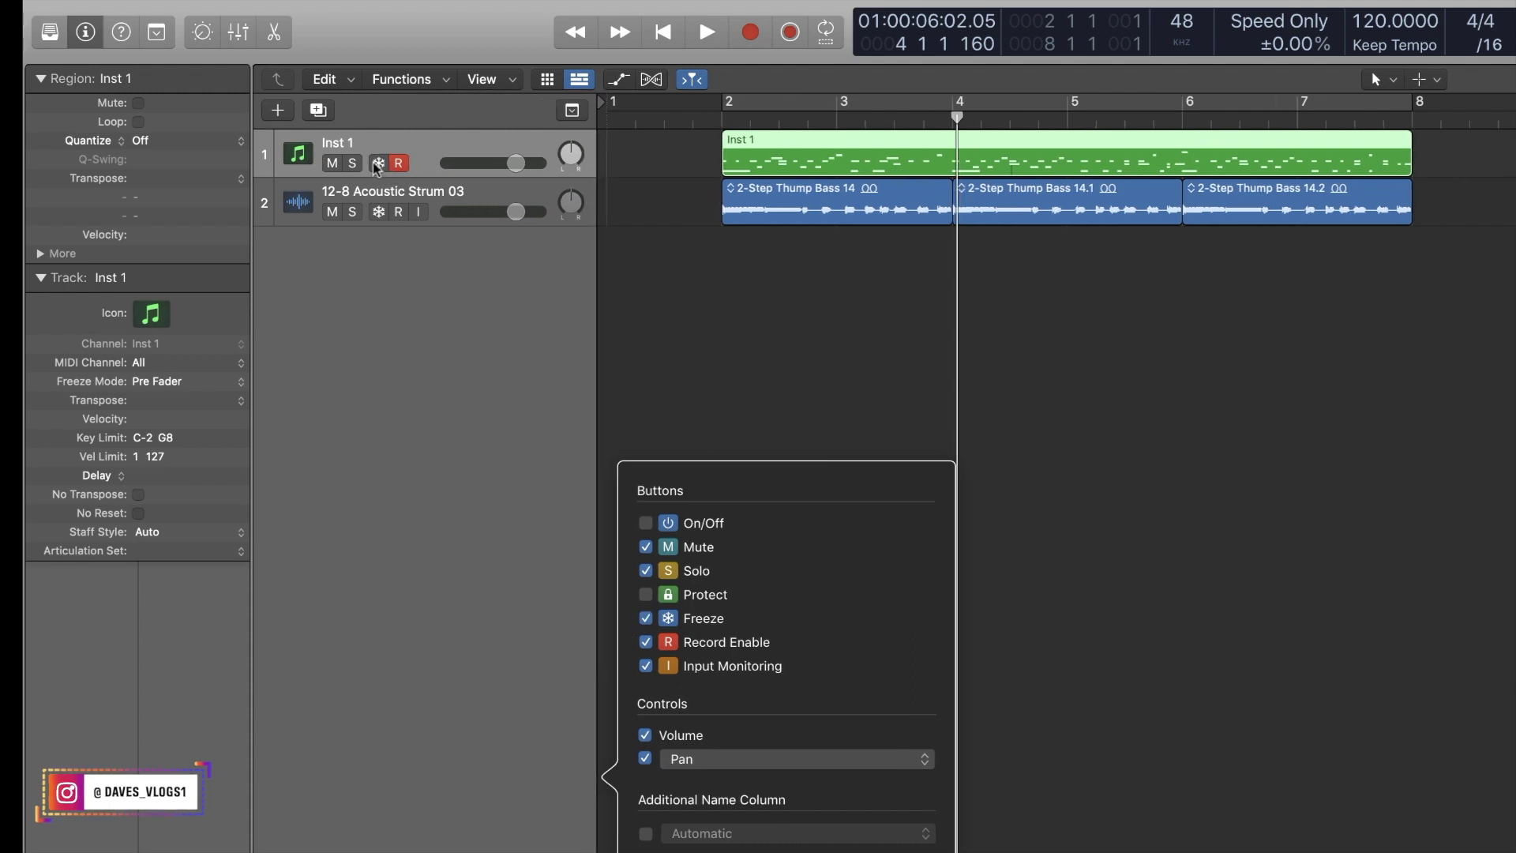
click(406, 295)
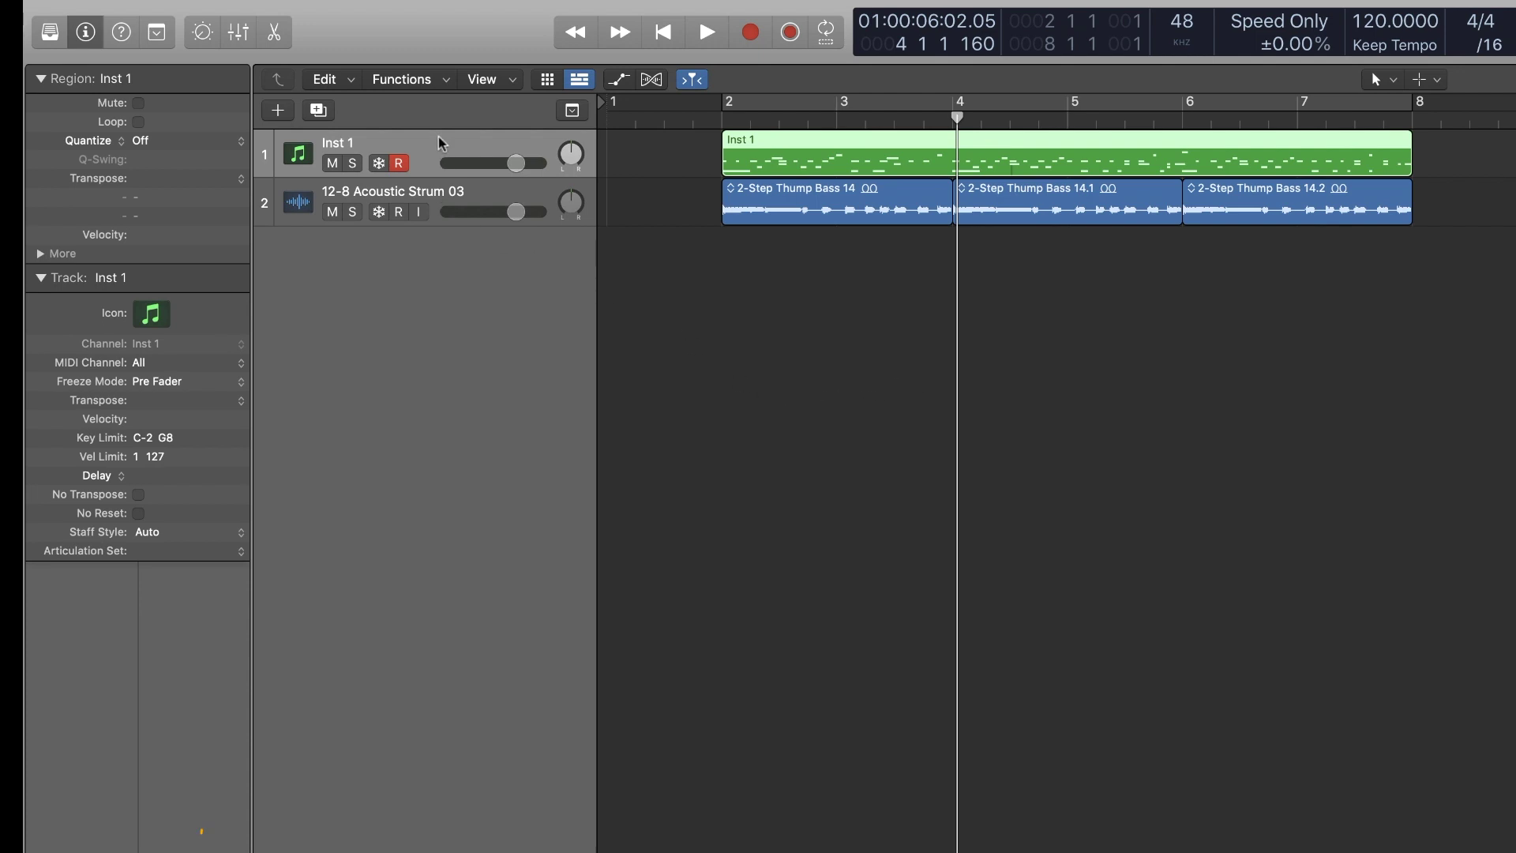
Check the effects on the 12-8 Acoustic Strum 03 track, and enable Freeze for it and the Inst 1 track.
click(439, 197)
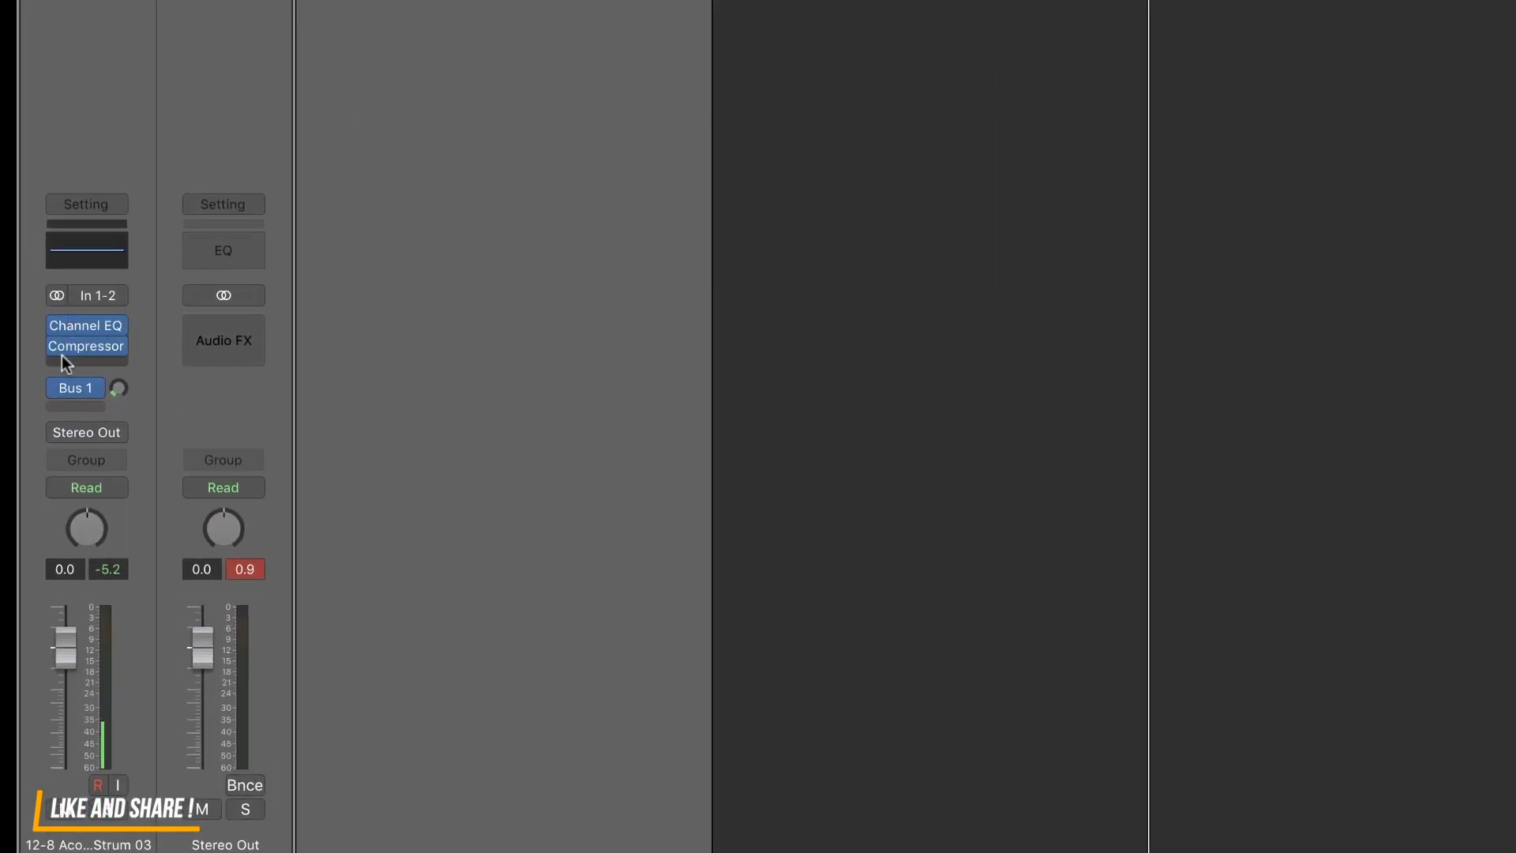
mouse_move(68, 347)
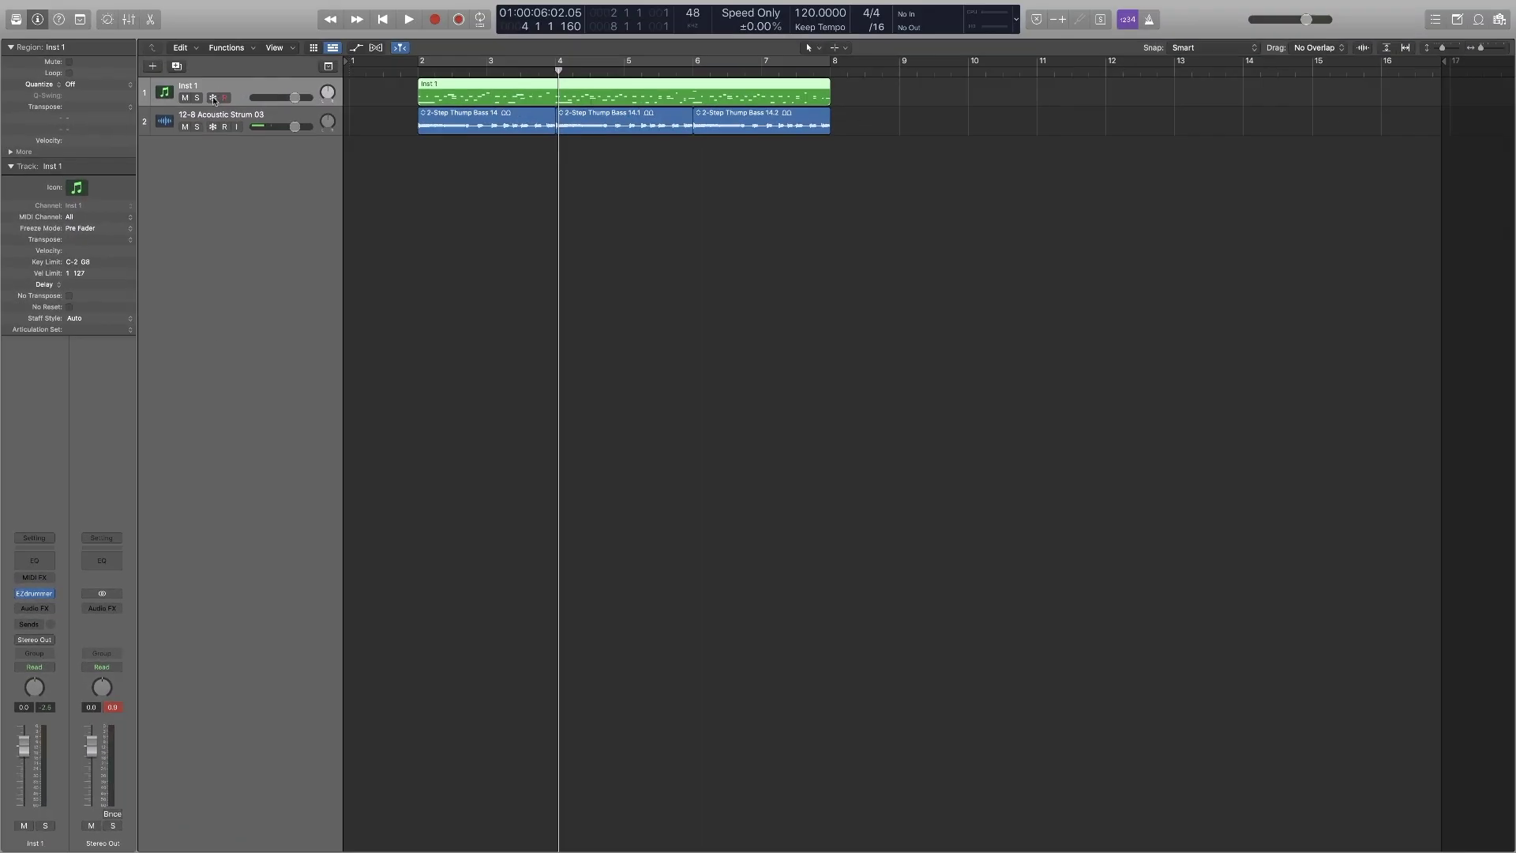
click(214, 98)
click(213, 127)
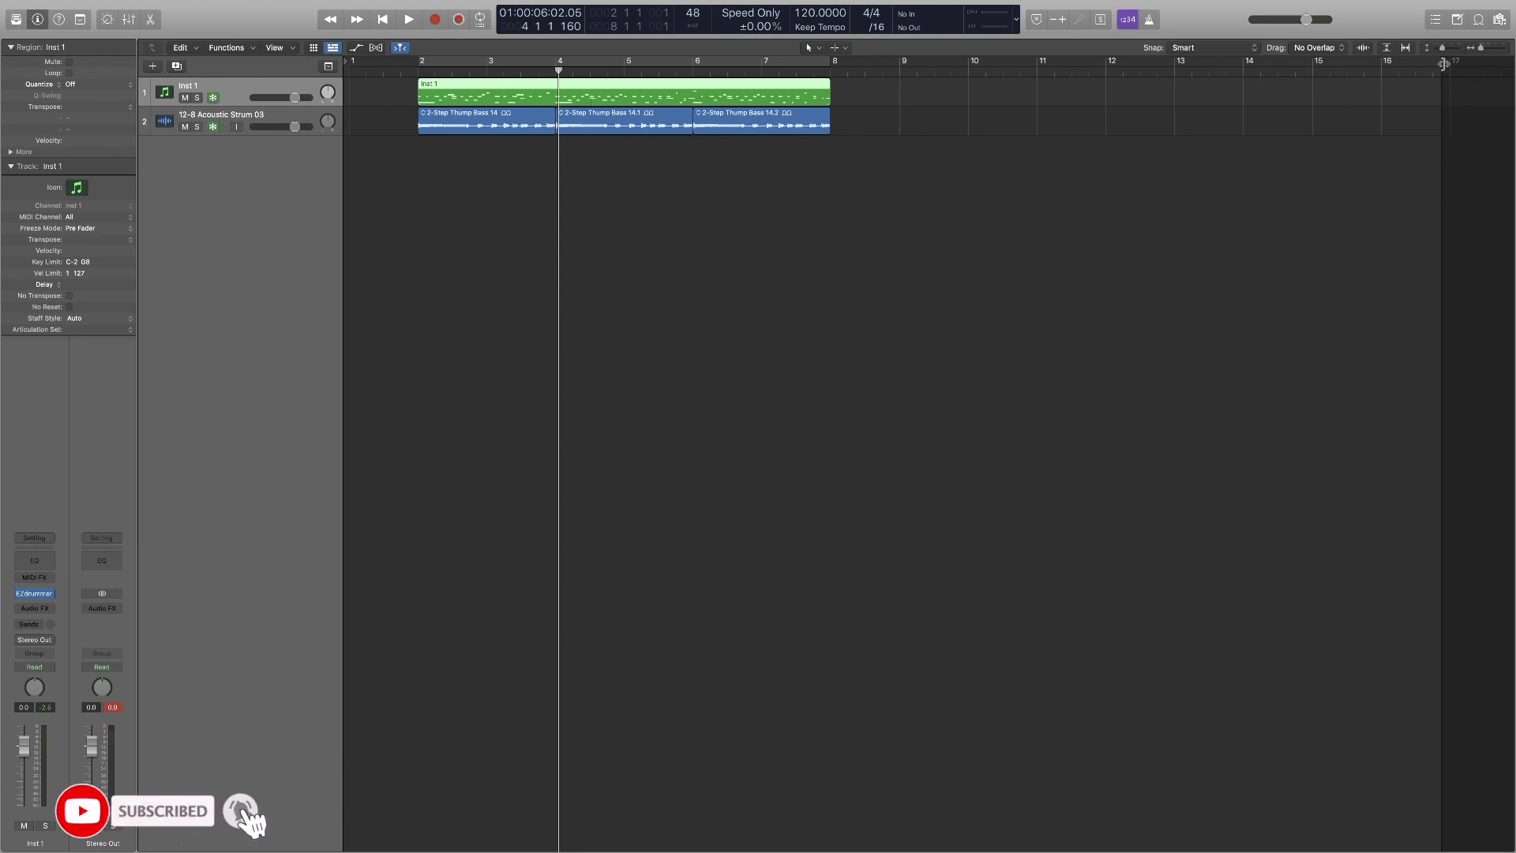
Move the project end marker to bar 9 and turn Freeze back on for the Inst 1 track.
click(788, 263)
drag(1445, 63, 900, 91)
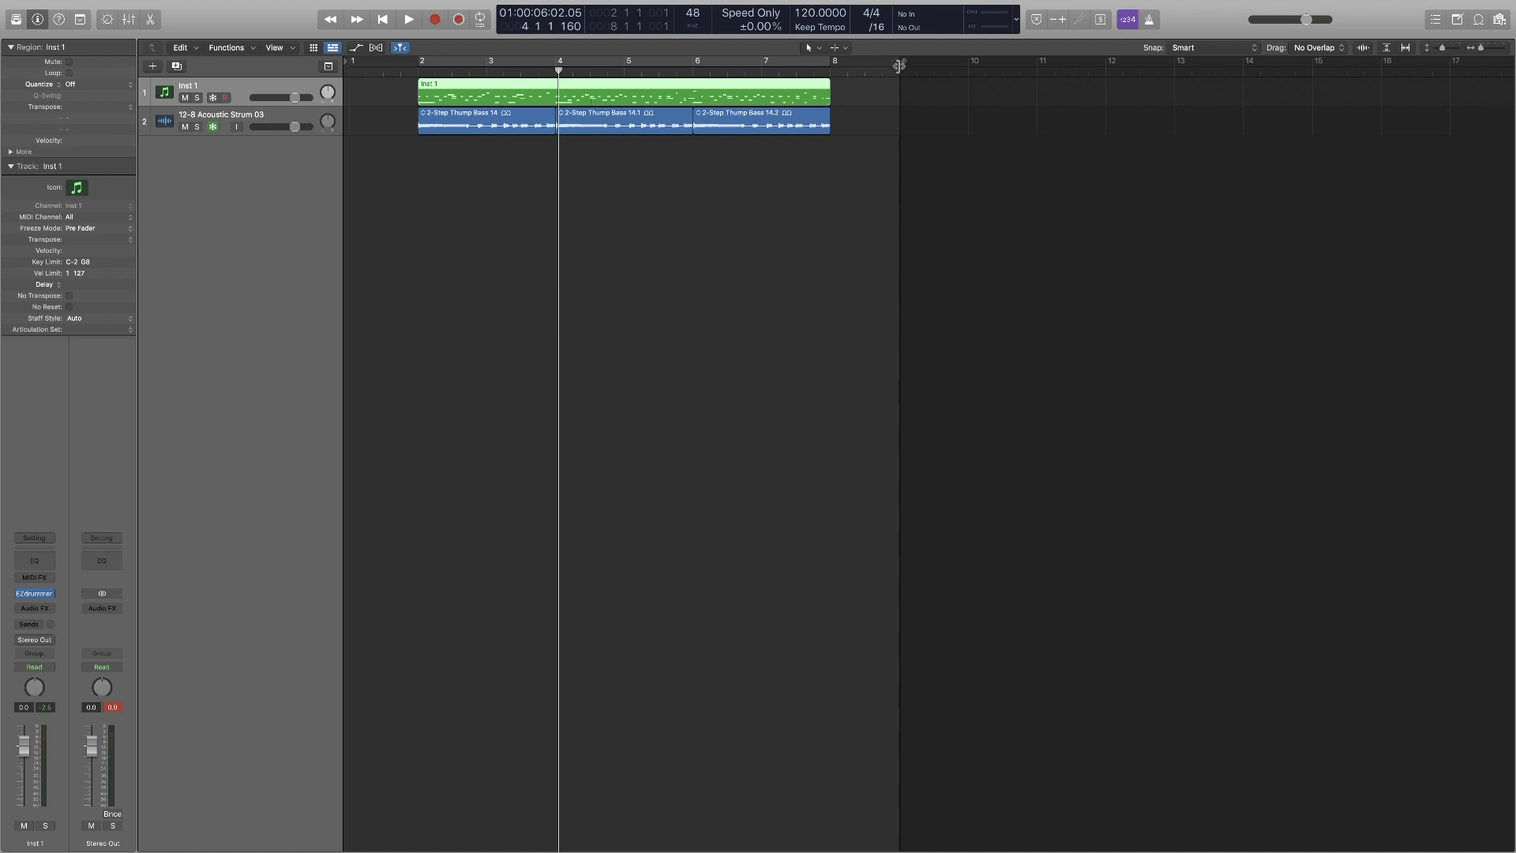
click(212, 98)
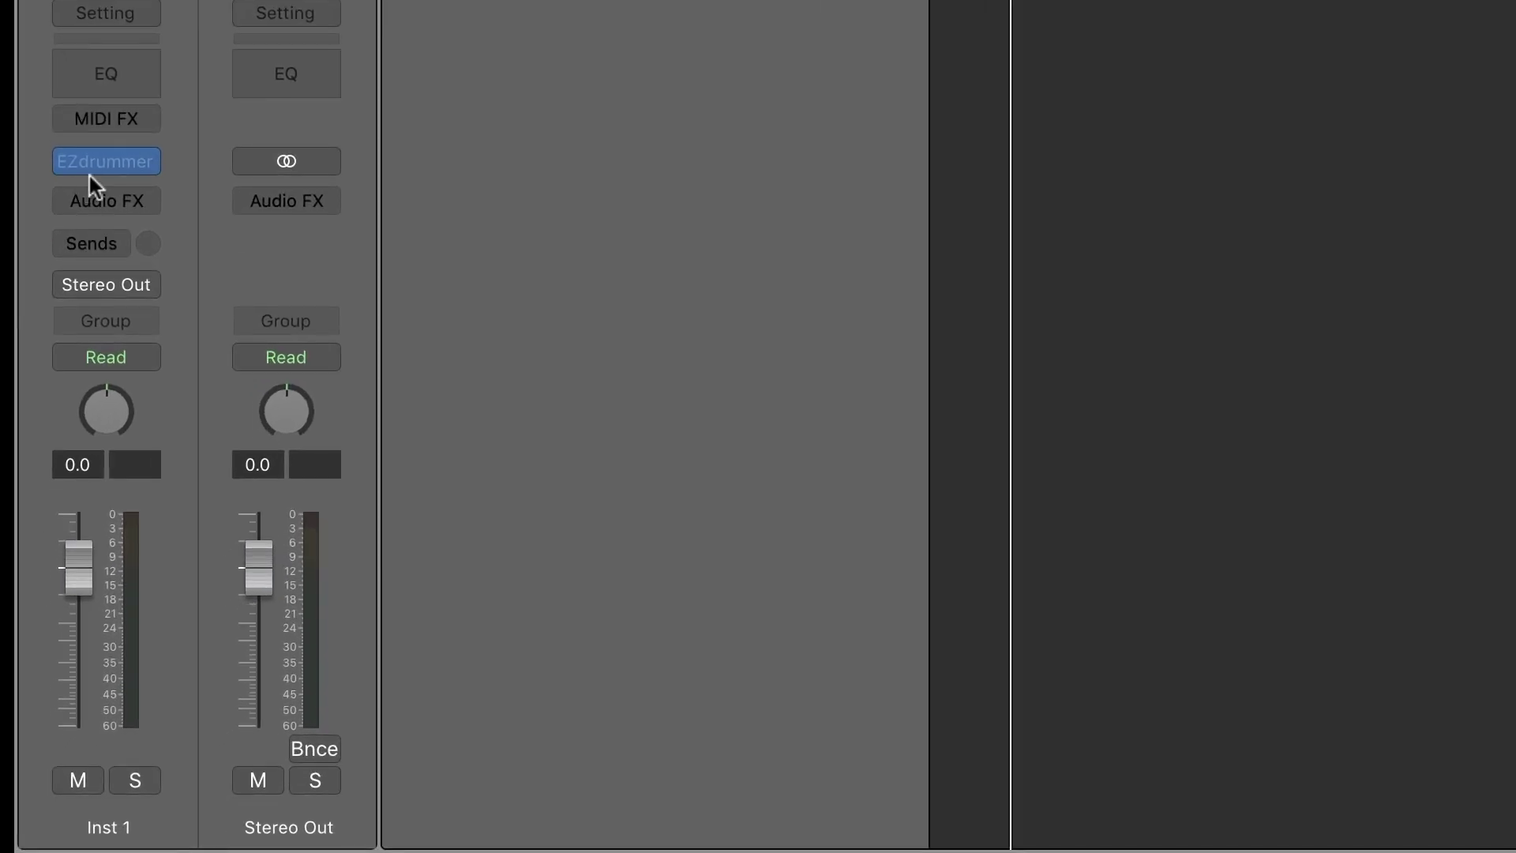
Inspect the frozen EZdrummer, Channel EQ and Compressor plug-ins, and show the aux channel fed by the acoustic strum track's Bus 1 send.
mouse_move(30, 596)
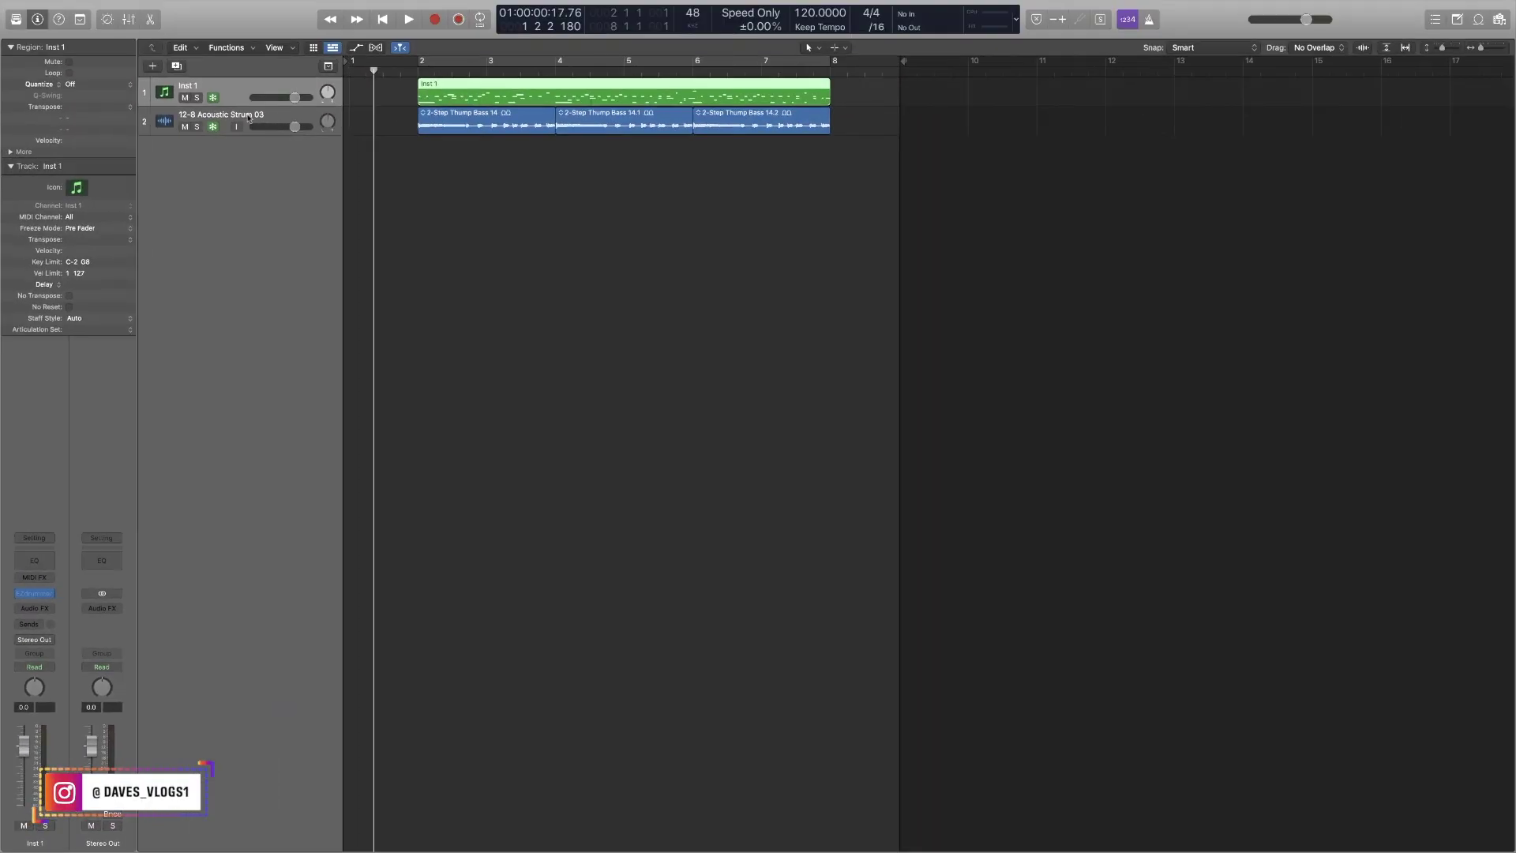
click(248, 119)
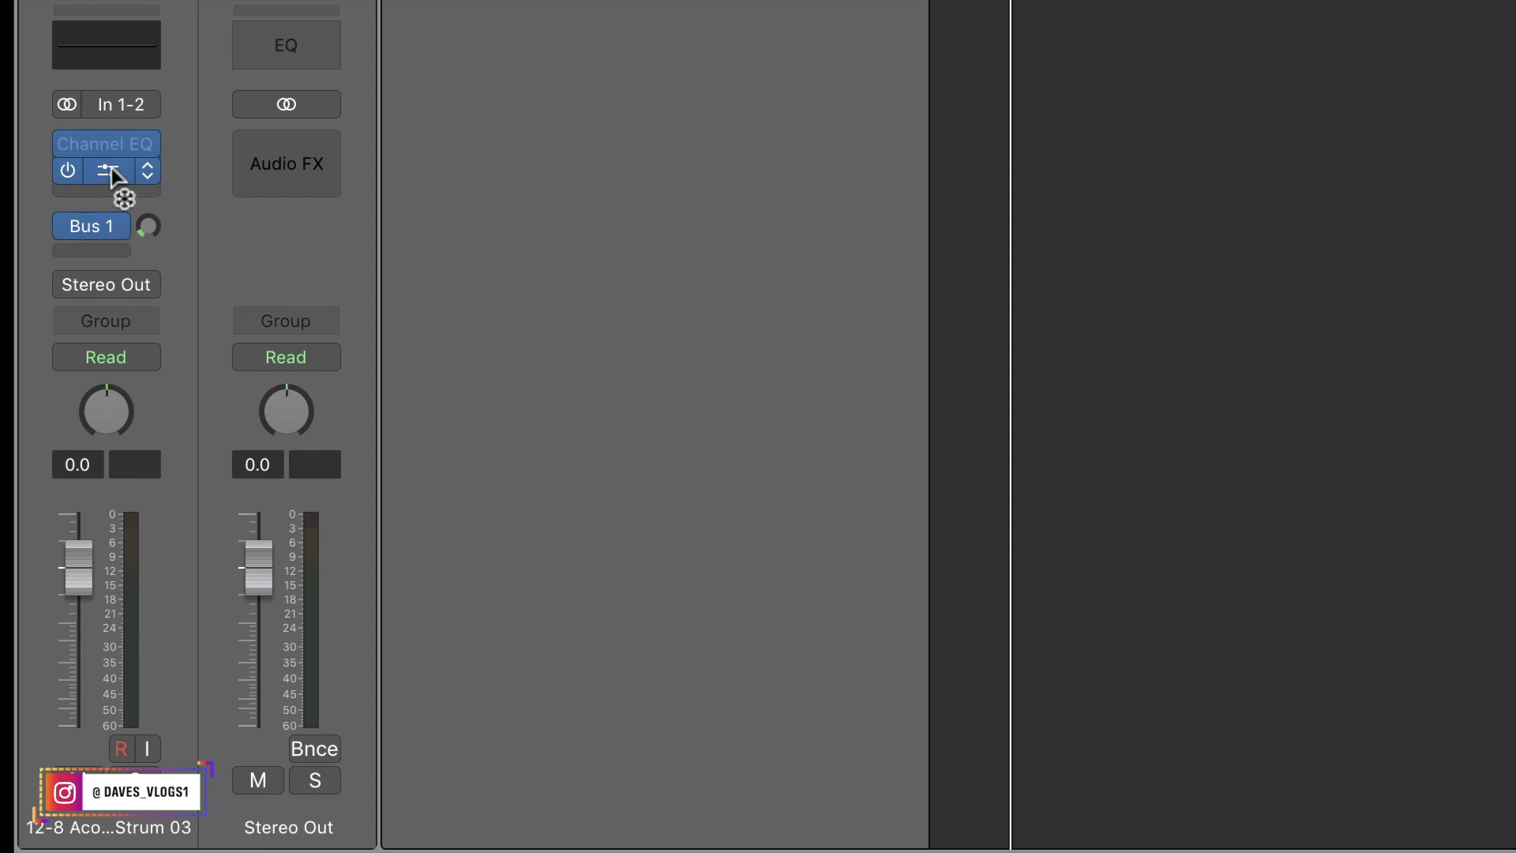
mouse_move(110, 173)
mouse_down()
mouse_move(118, 144)
mouse_move(122, 162)
mouse_up()
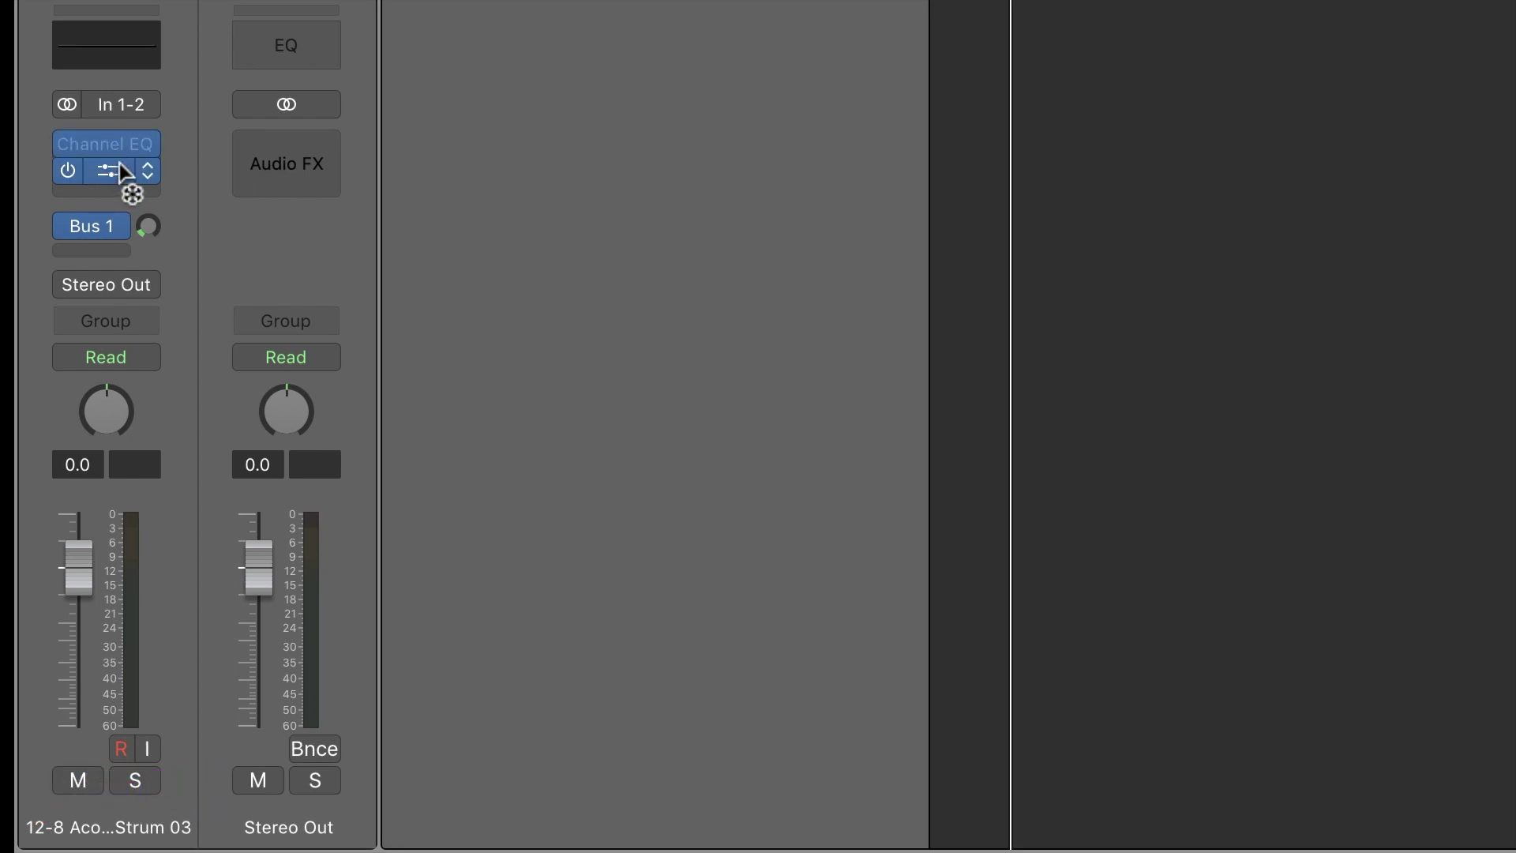
click(104, 241)
click(155, 196)
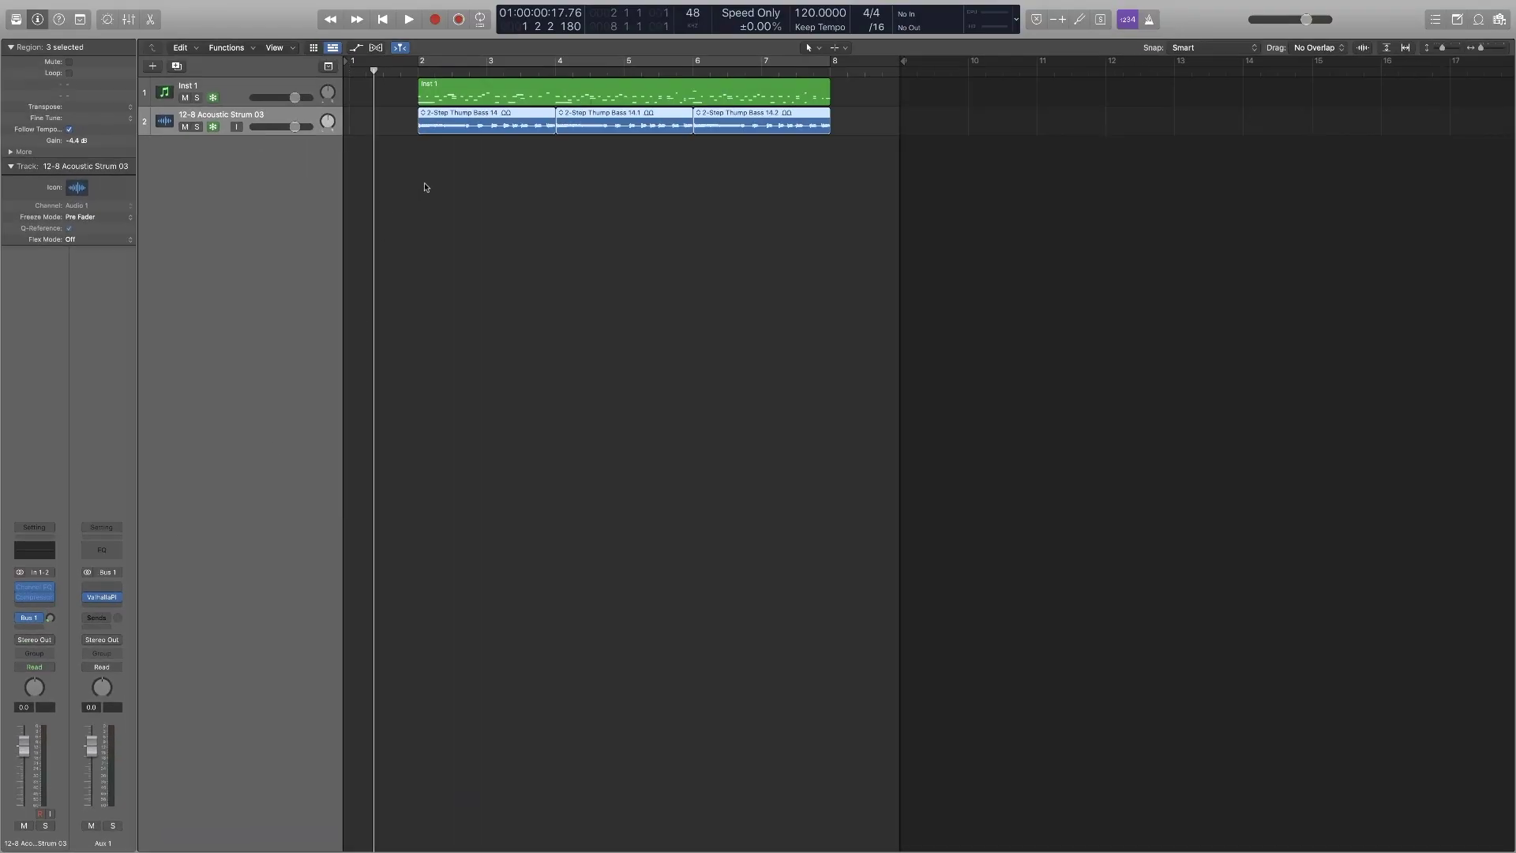
Deselect the regions and play the frozen tracks up to just past bar 4.
click(425, 187)
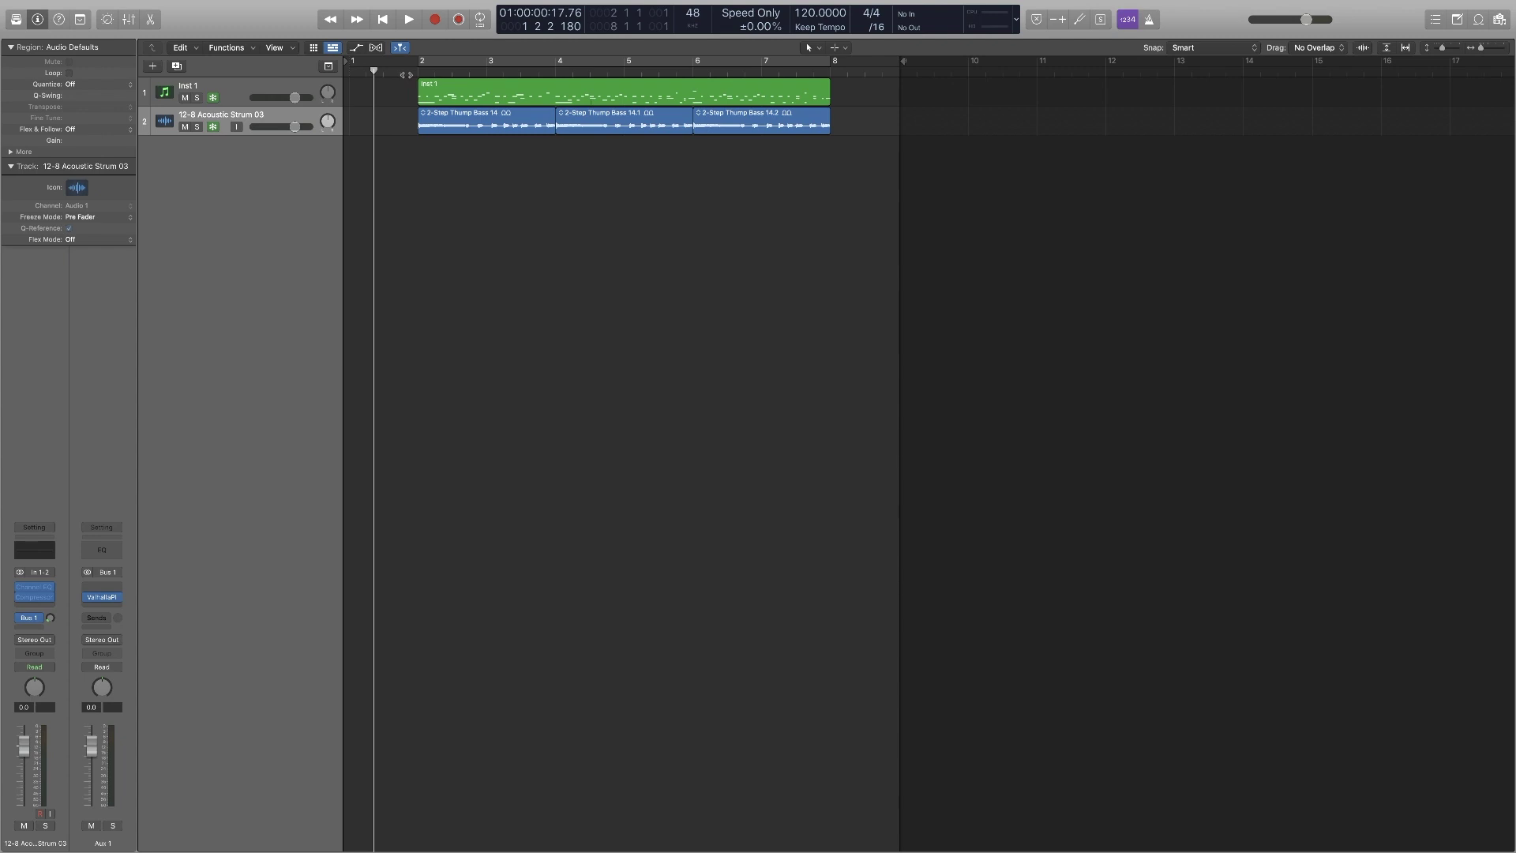
key(space)
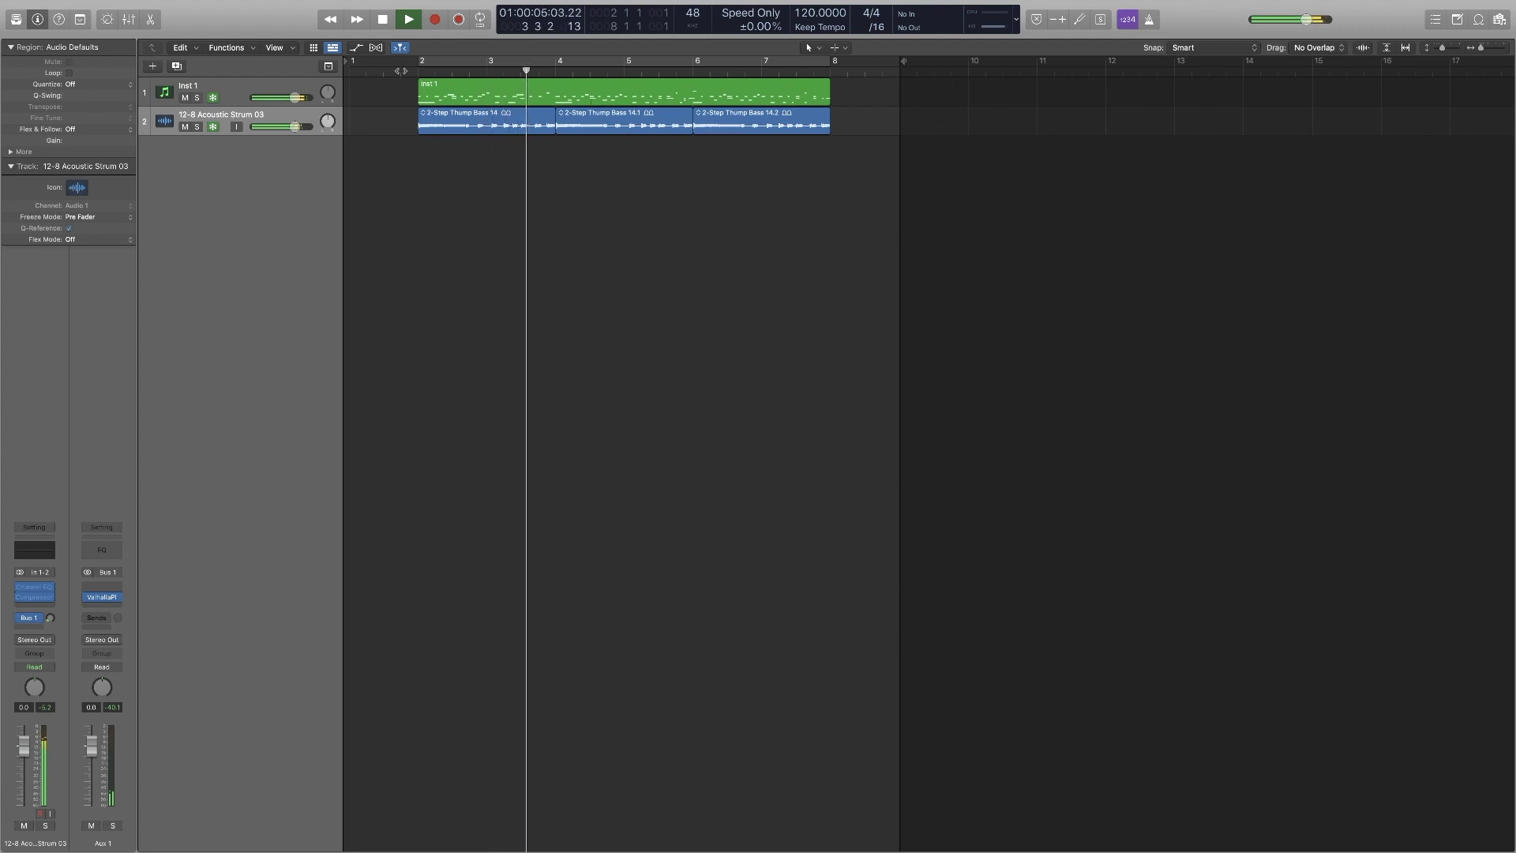
key(space)
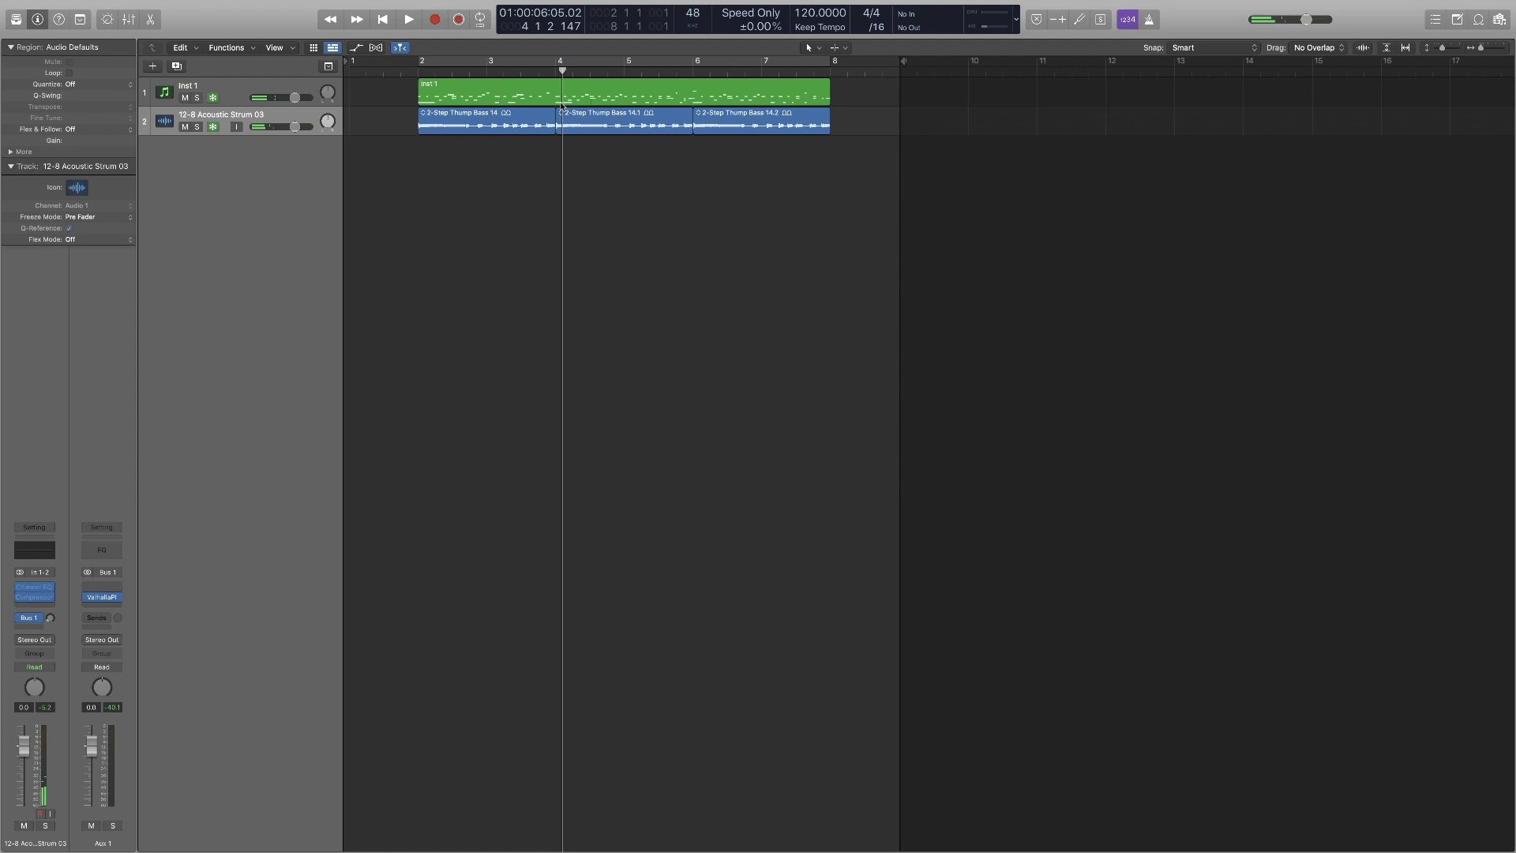
Try to move a note of the frozen Inst 1 region in the Piano Roll, unfreeze the track, and freeze it again.
double_click(563, 101)
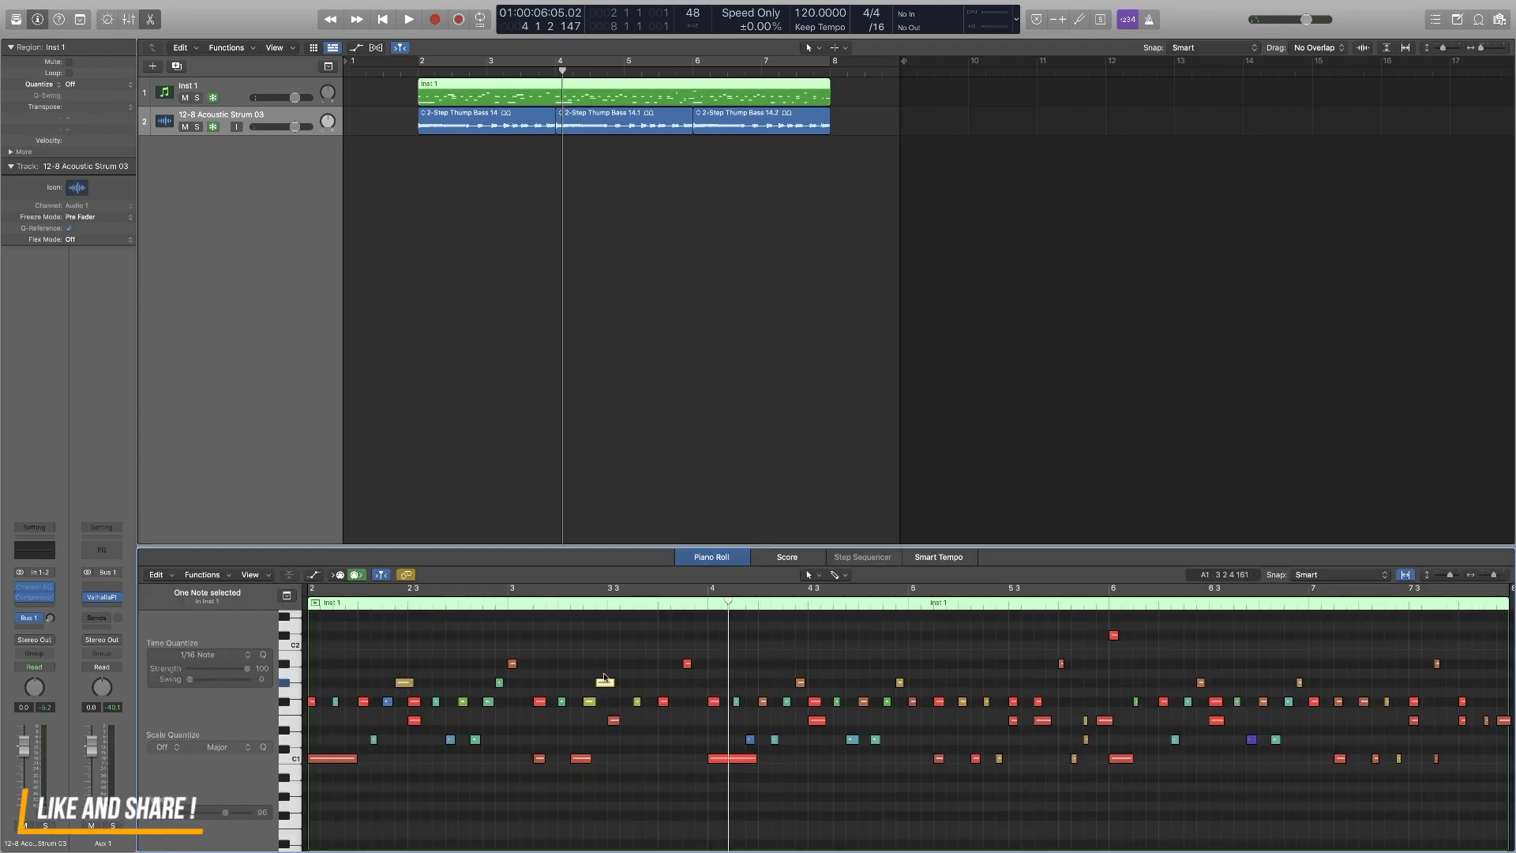
drag(606, 686, 644, 686)
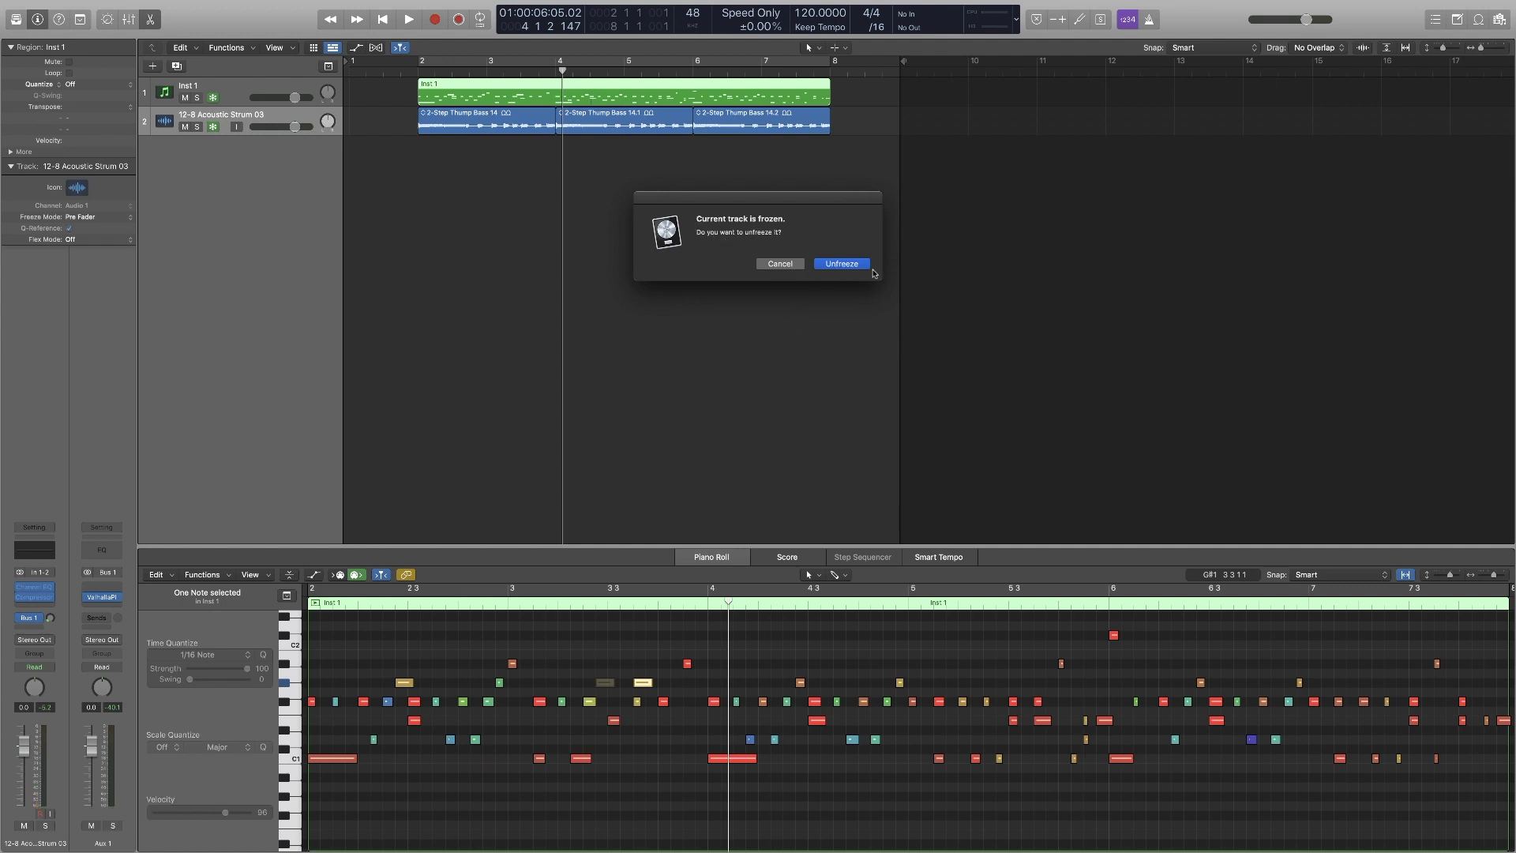
click(842, 263)
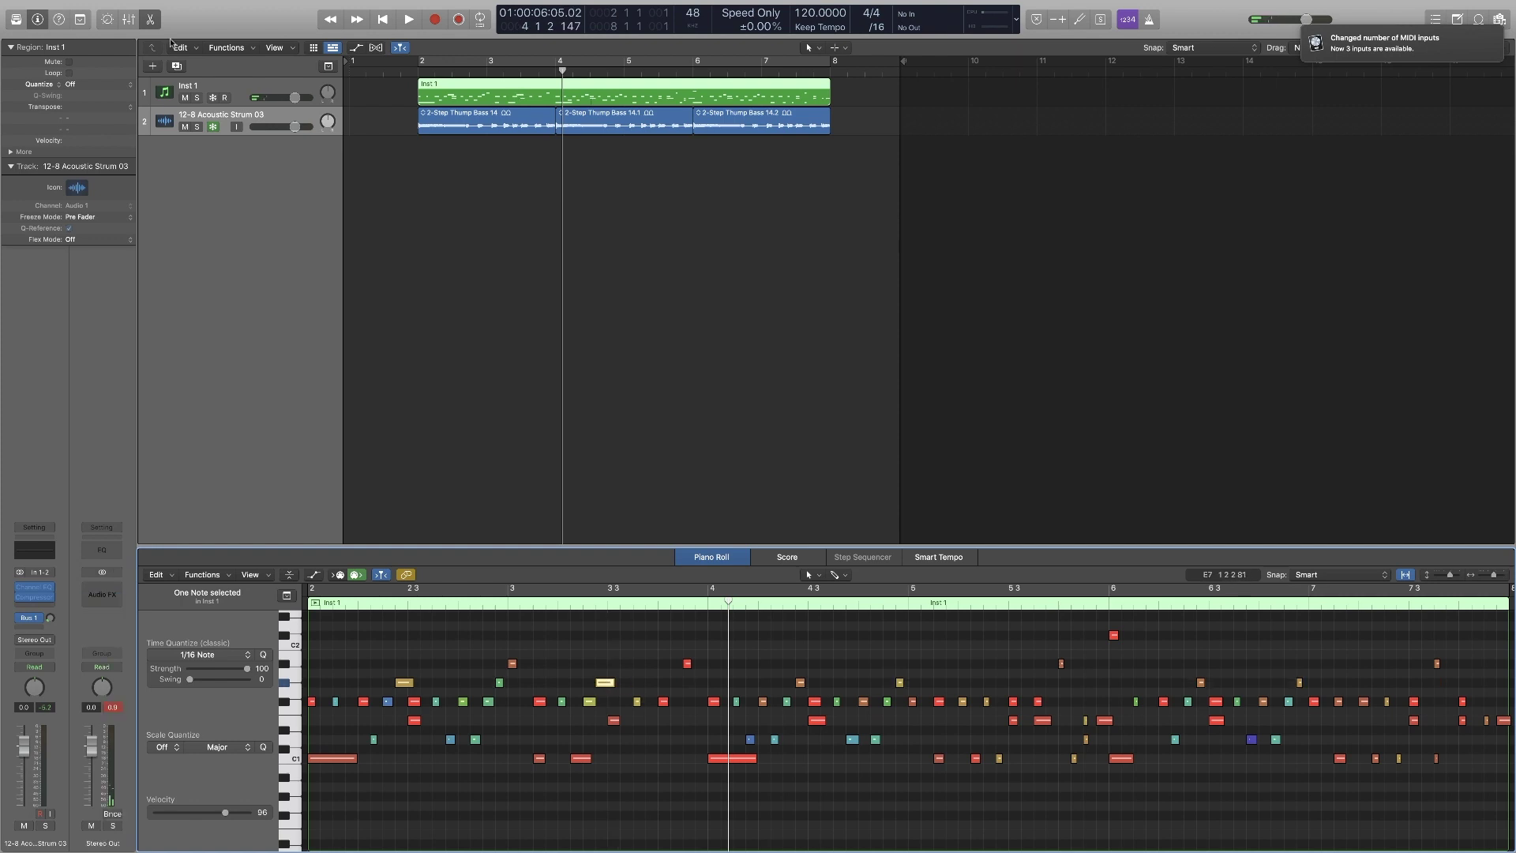
click(213, 100)
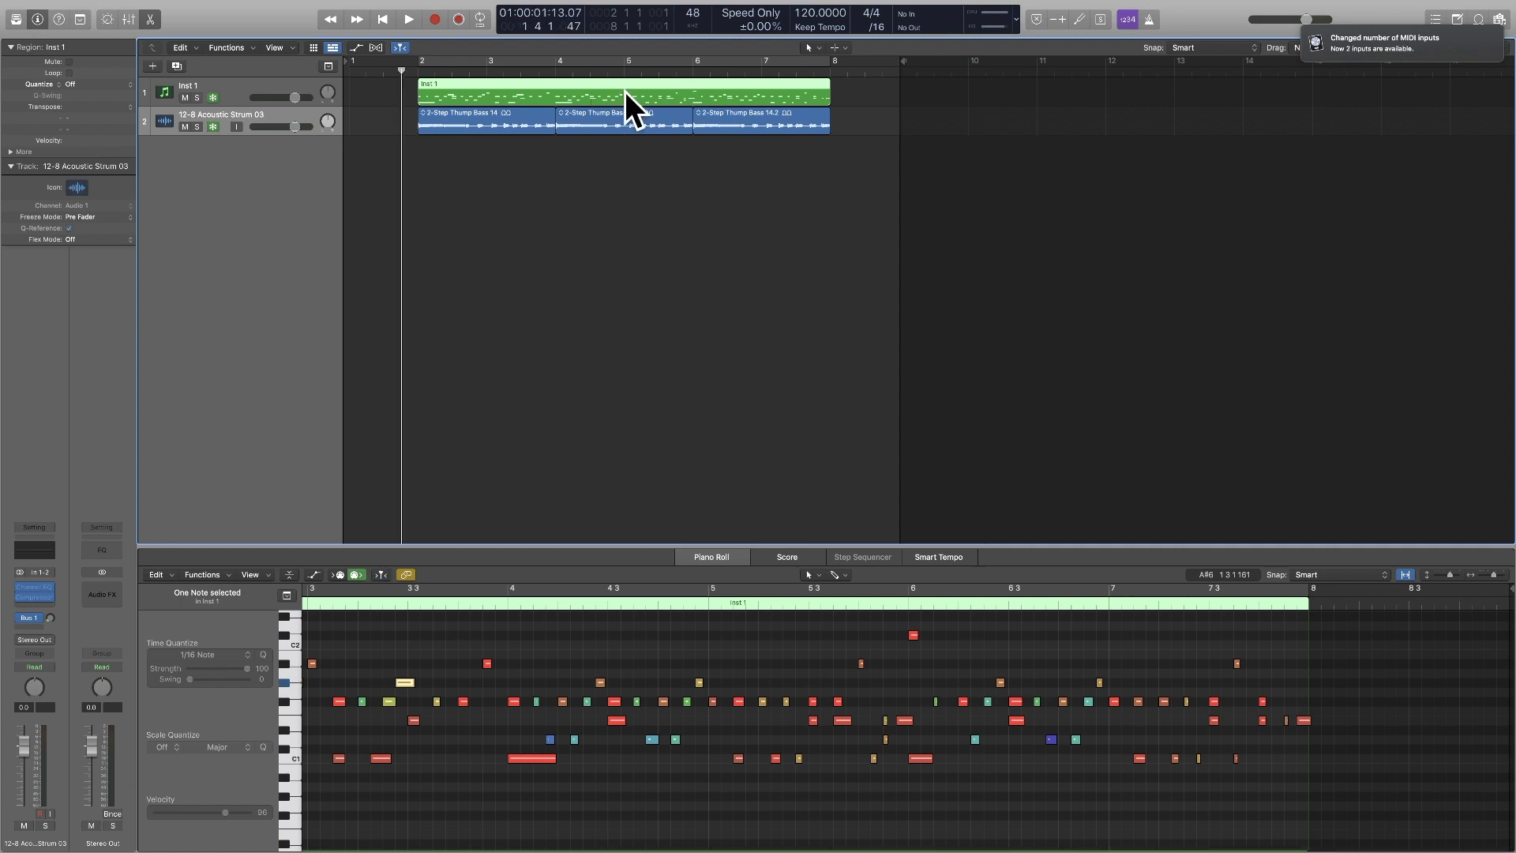
Try to edit the frozen 2-Step Thump Bass 14.1 region and to move the project end marker, keeping the track frozen.
click(639, 122)
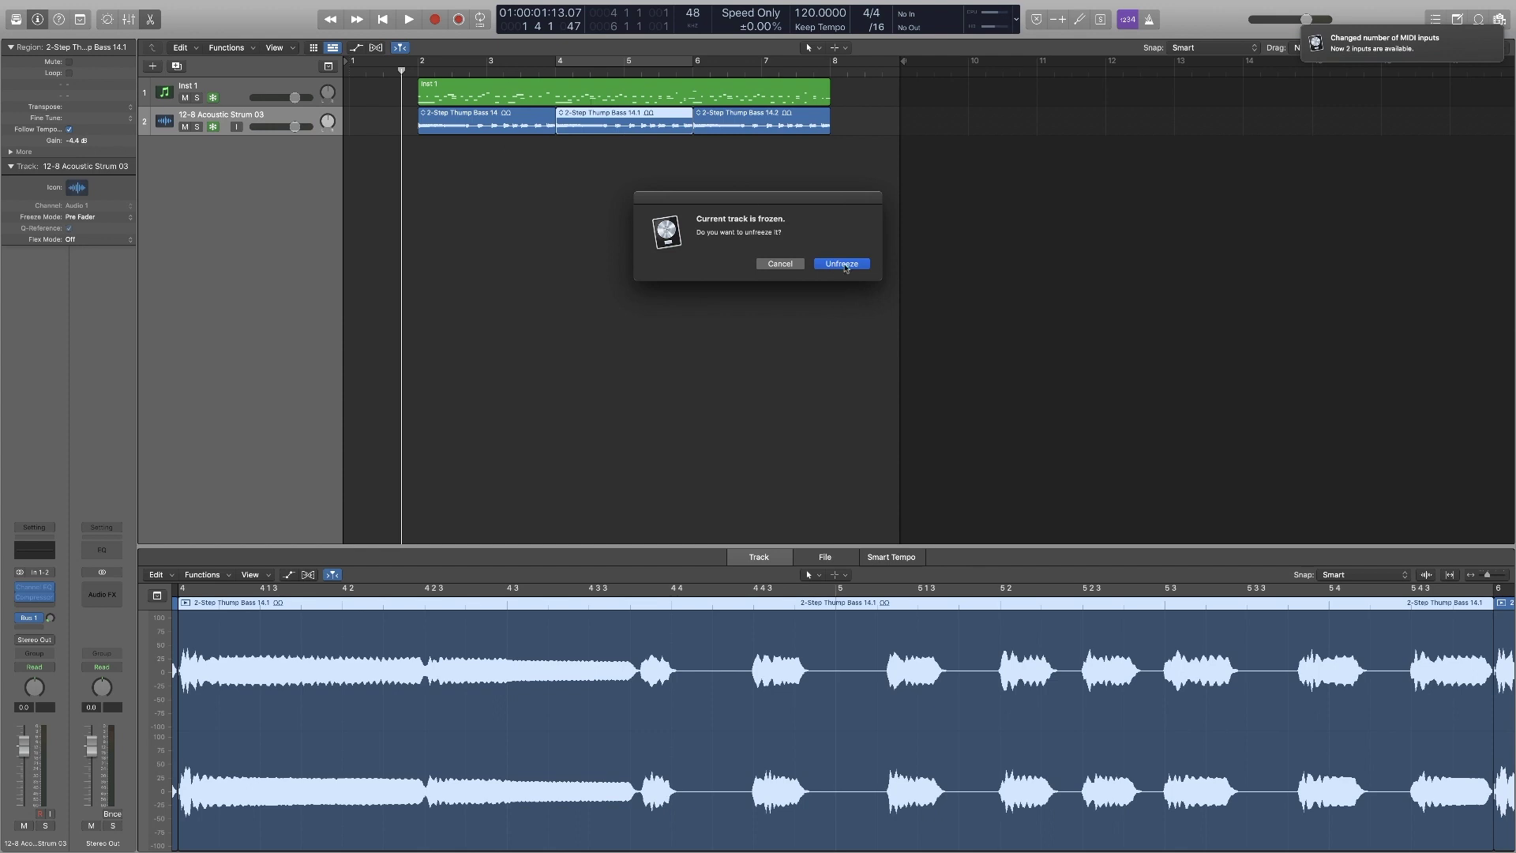
click(771, 265)
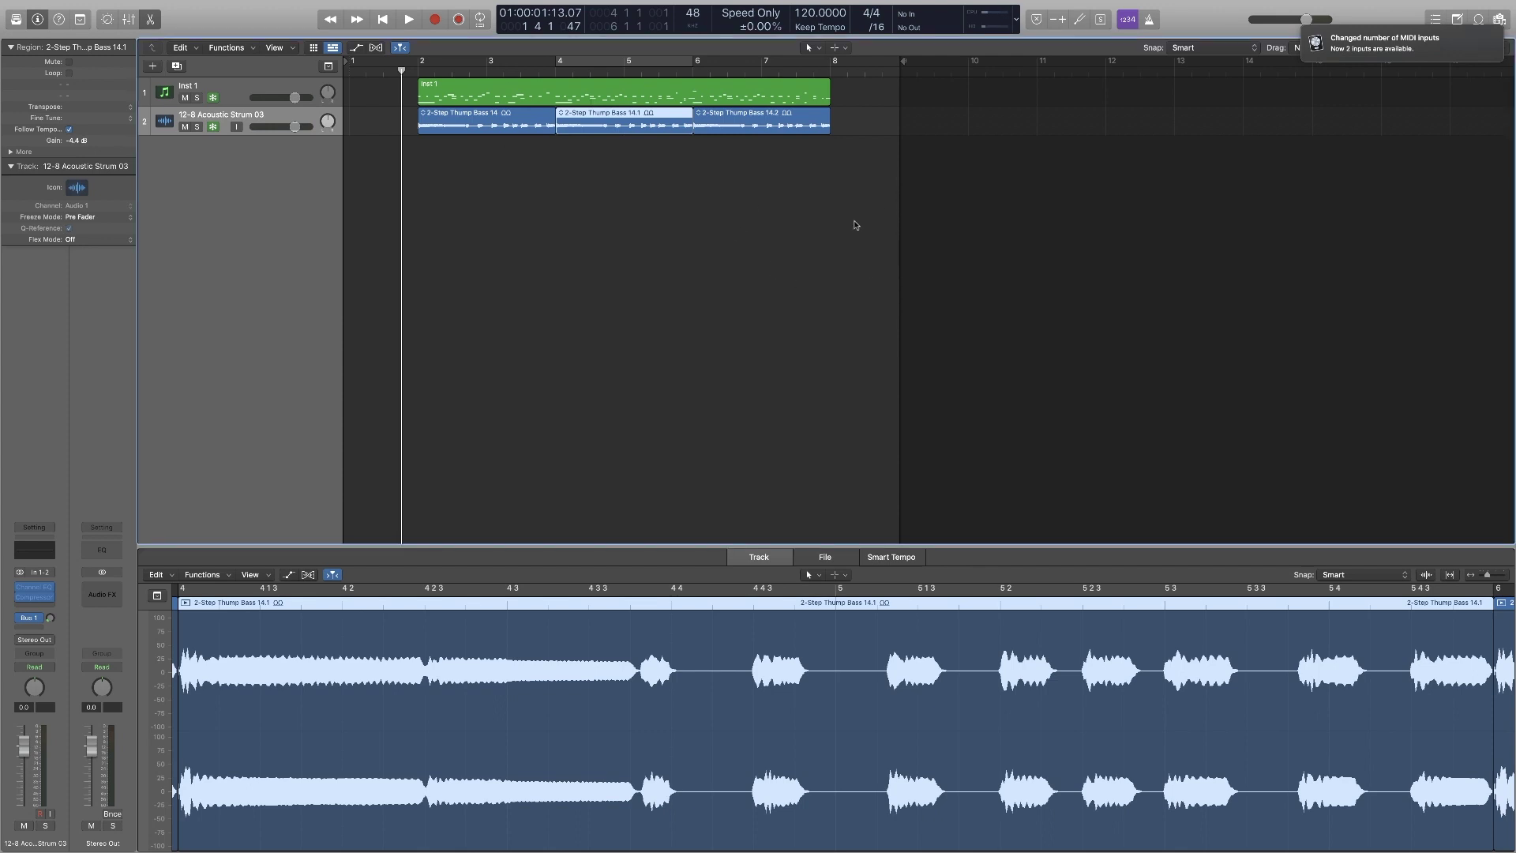
click(902, 67)
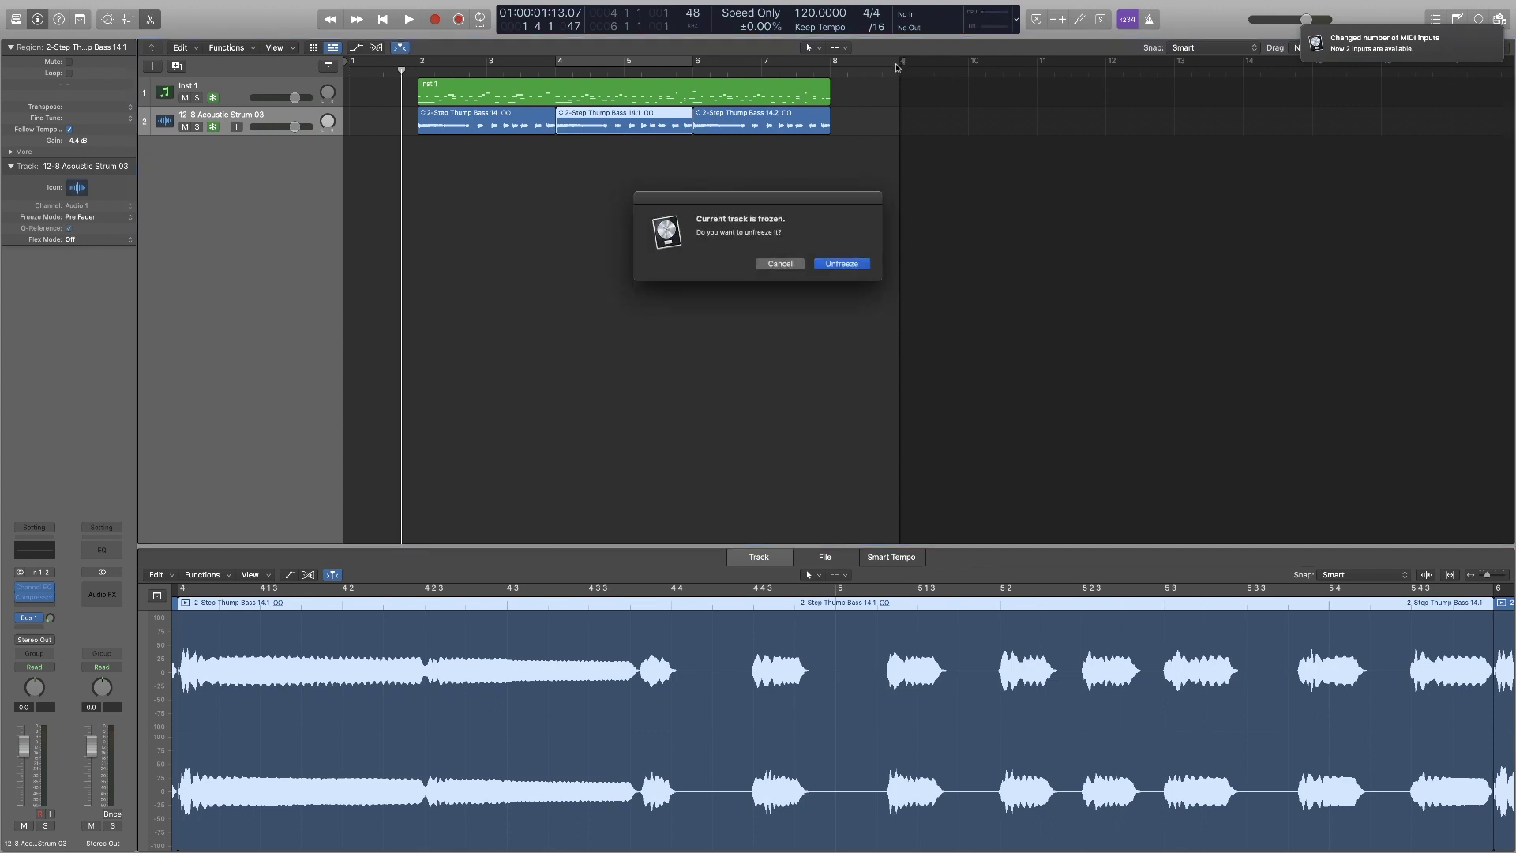
click(779, 265)
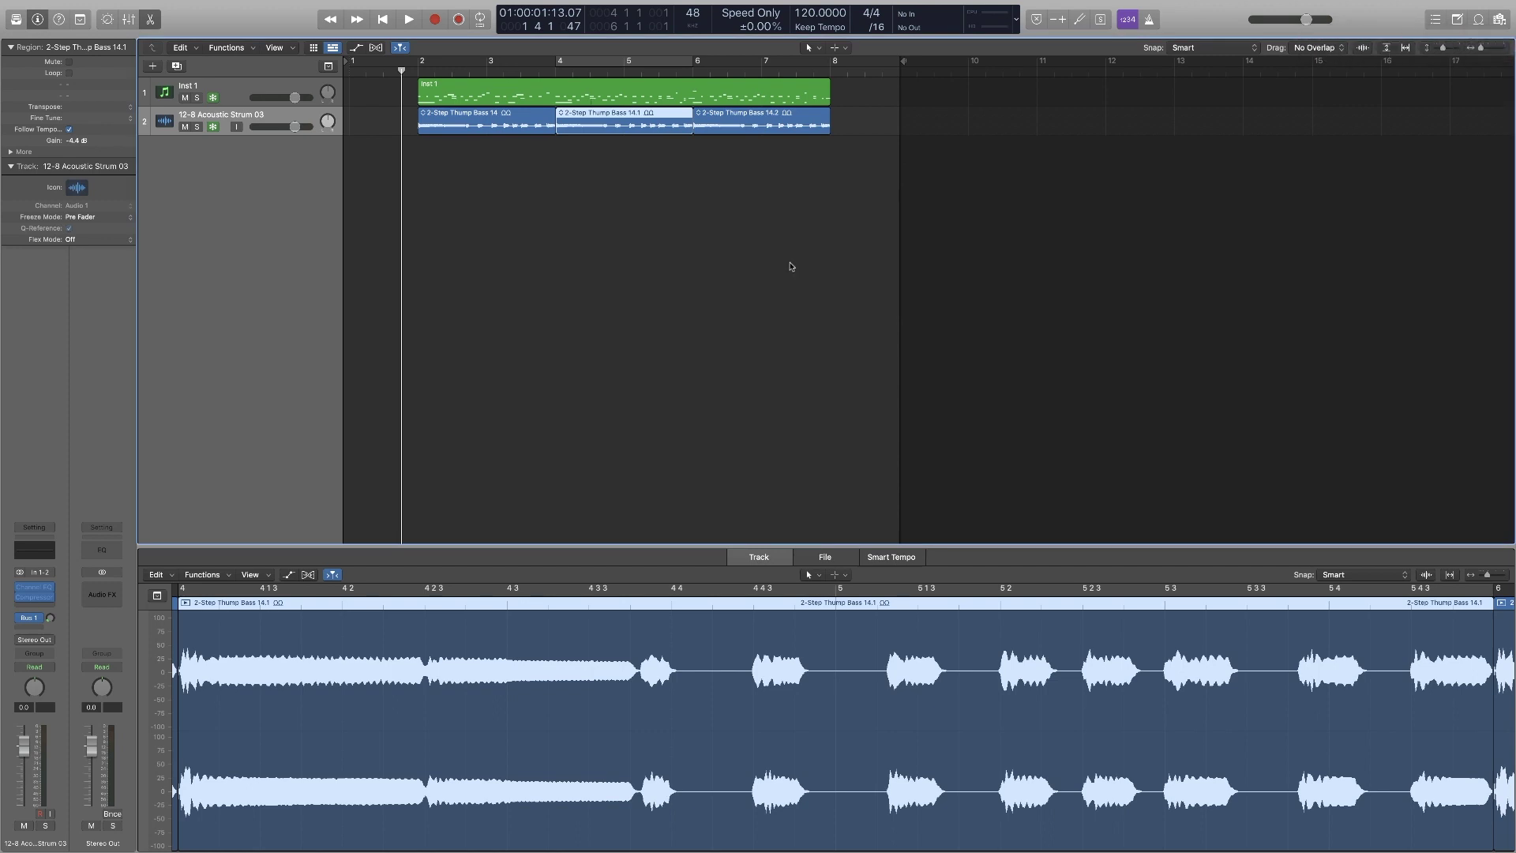
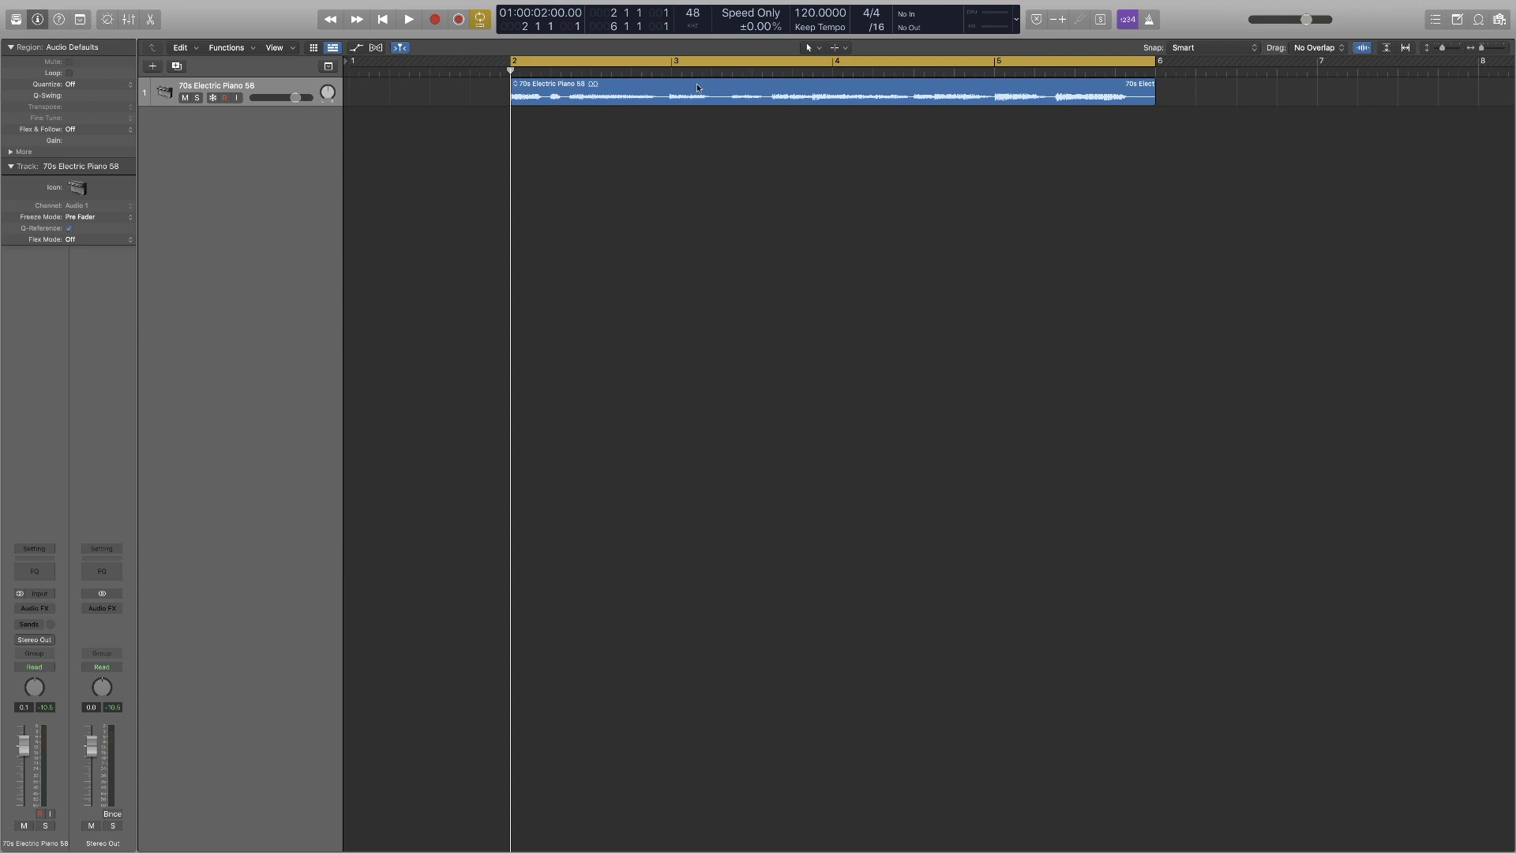
Cut out the quiet passage just before bar 3 of the 70s Electric Piano 58 region and delete it.
key(super+Right)
key(super+Right)
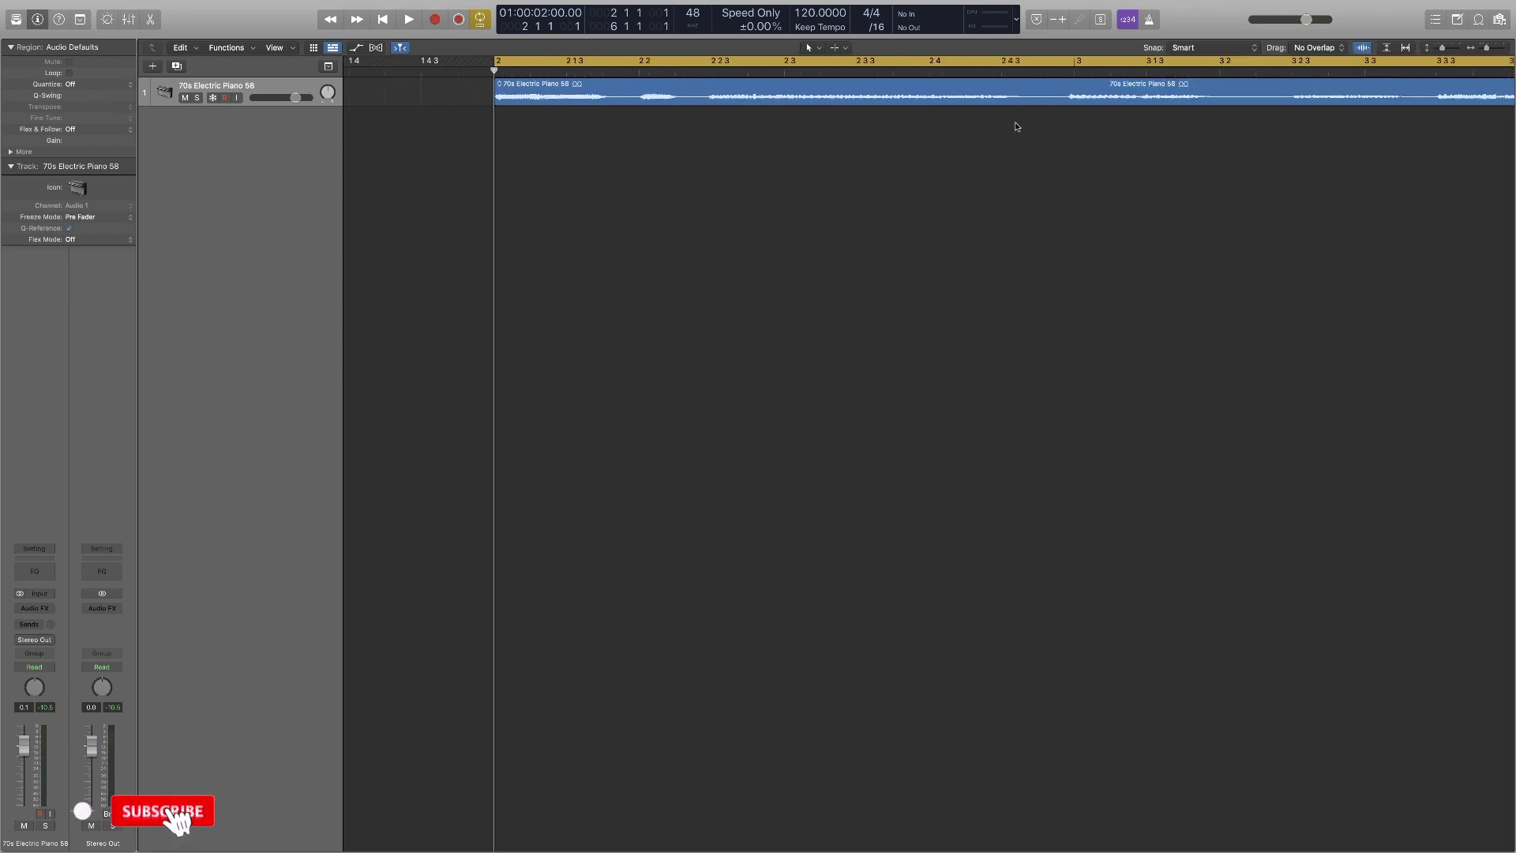
click(1024, 91)
click(1070, 91)
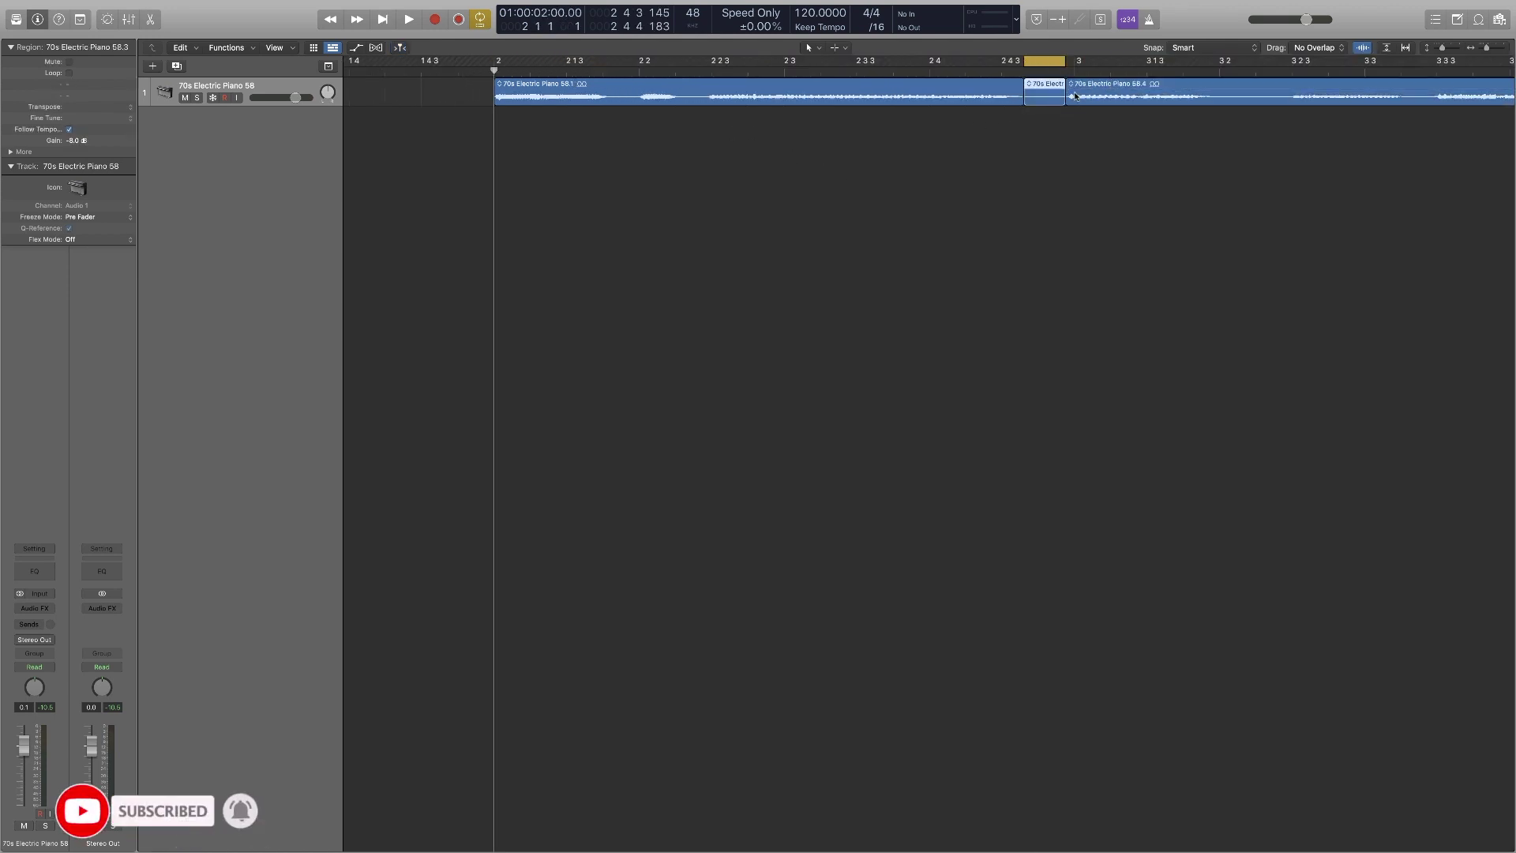
key(Delete)
key(Delete)
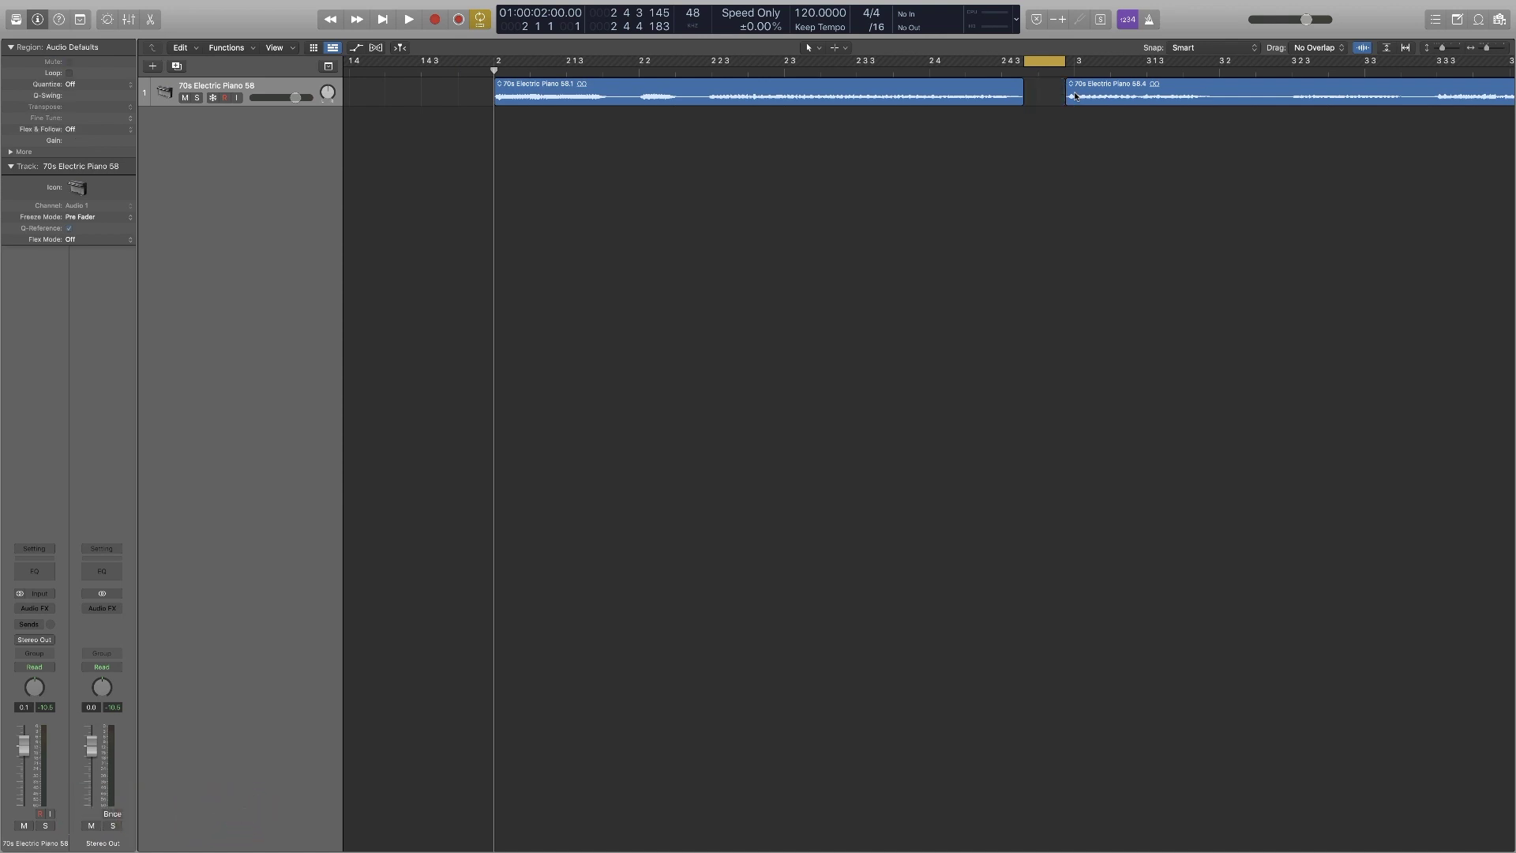
Turn off the cycle range, undo the deletion of the quiet piano piece, and mute that piece instead.
click(1049, 63)
key(super+Left)
key(super+Left)
key(super+z)
key(super+Left)
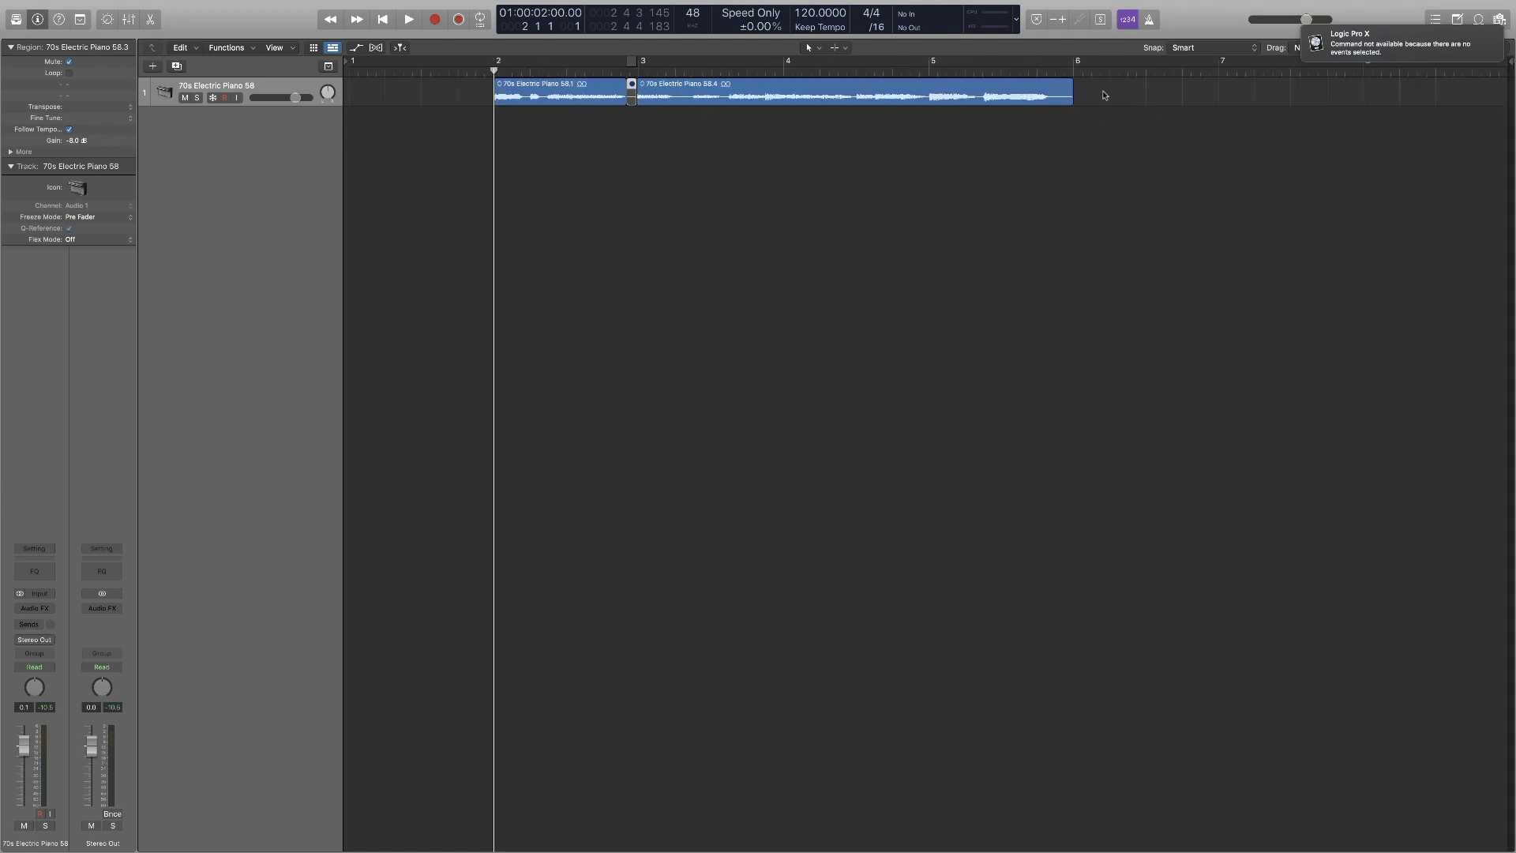
Unmute the quiet piece and join all the electric piano pieces back into one region.
scroll(644, 111, up, 5)
key(ctrl+m)
key(super+a)
key(super+j)
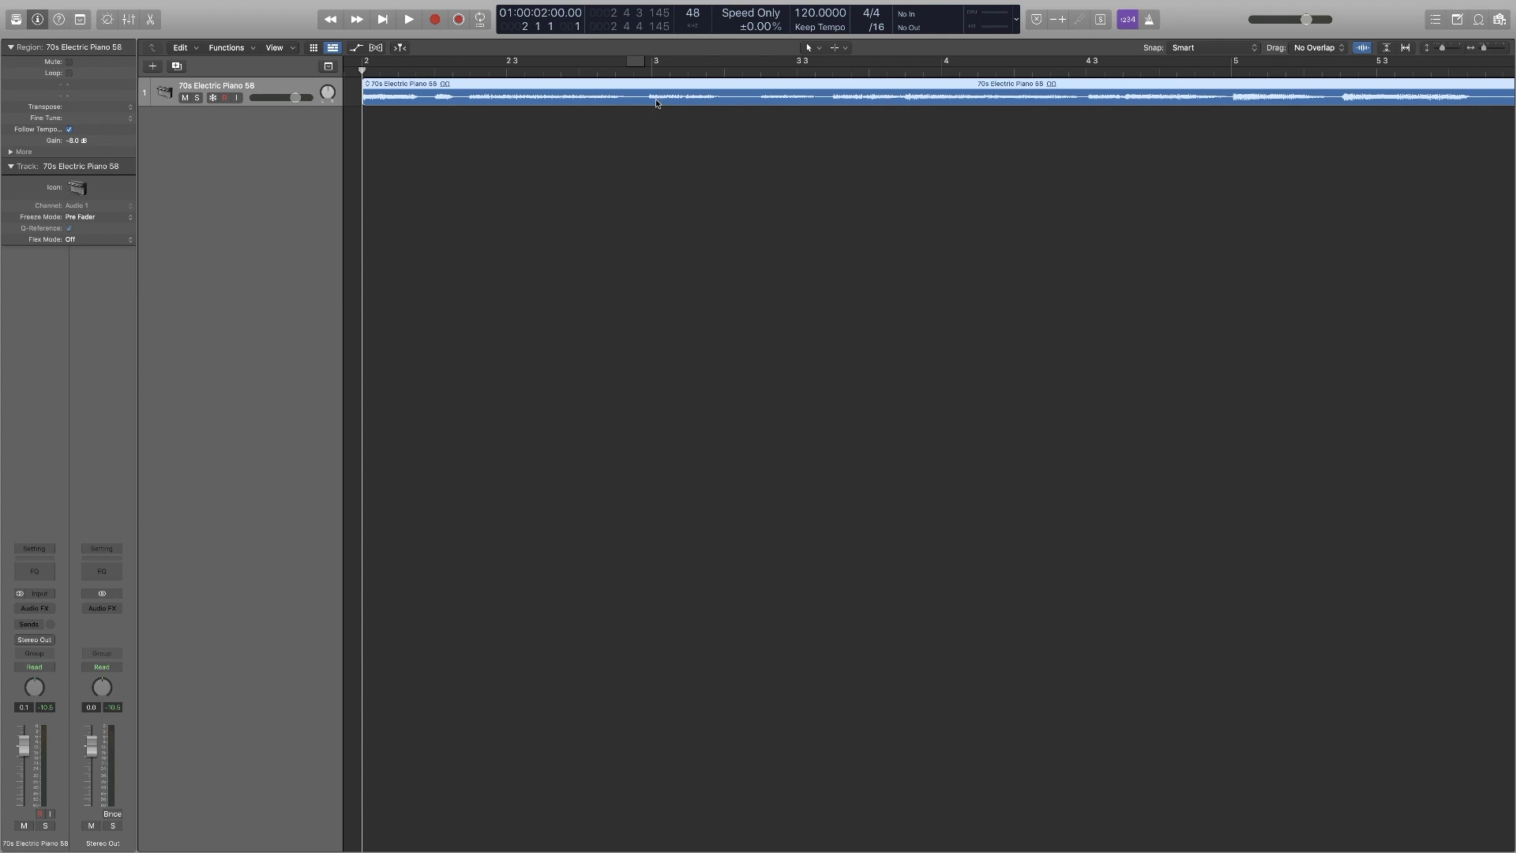
Remove silence from the 70s Electric Piano 58 region, adjusting the threshold and keeping a 0.1000 sec minimum silence and Search Zero Crossing on.
key(ctrl+x)
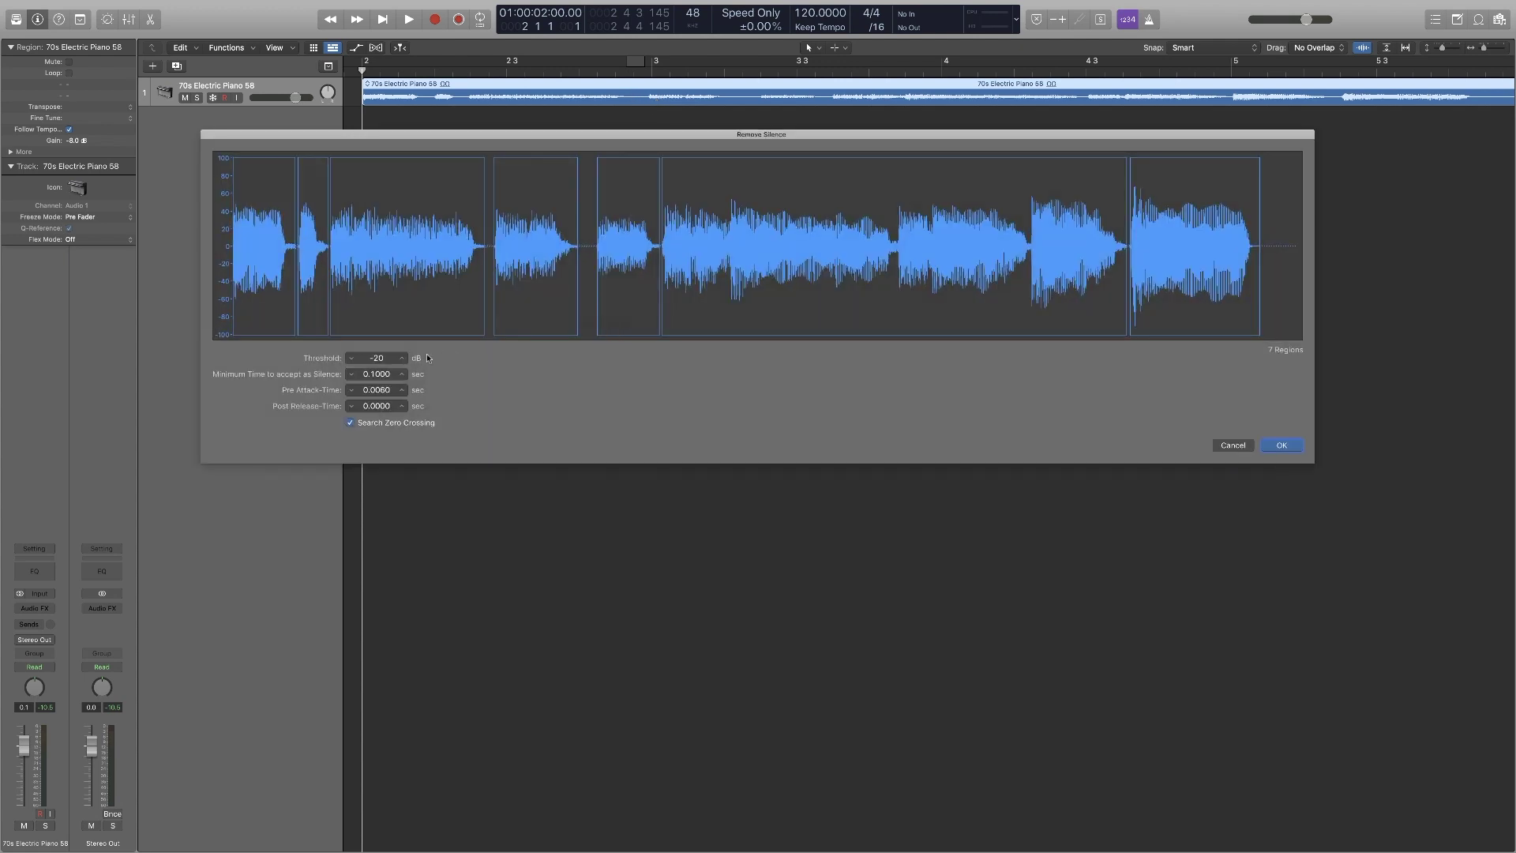
drag(376, 358, 380, 355)
click(1281, 445)
click(660, 216)
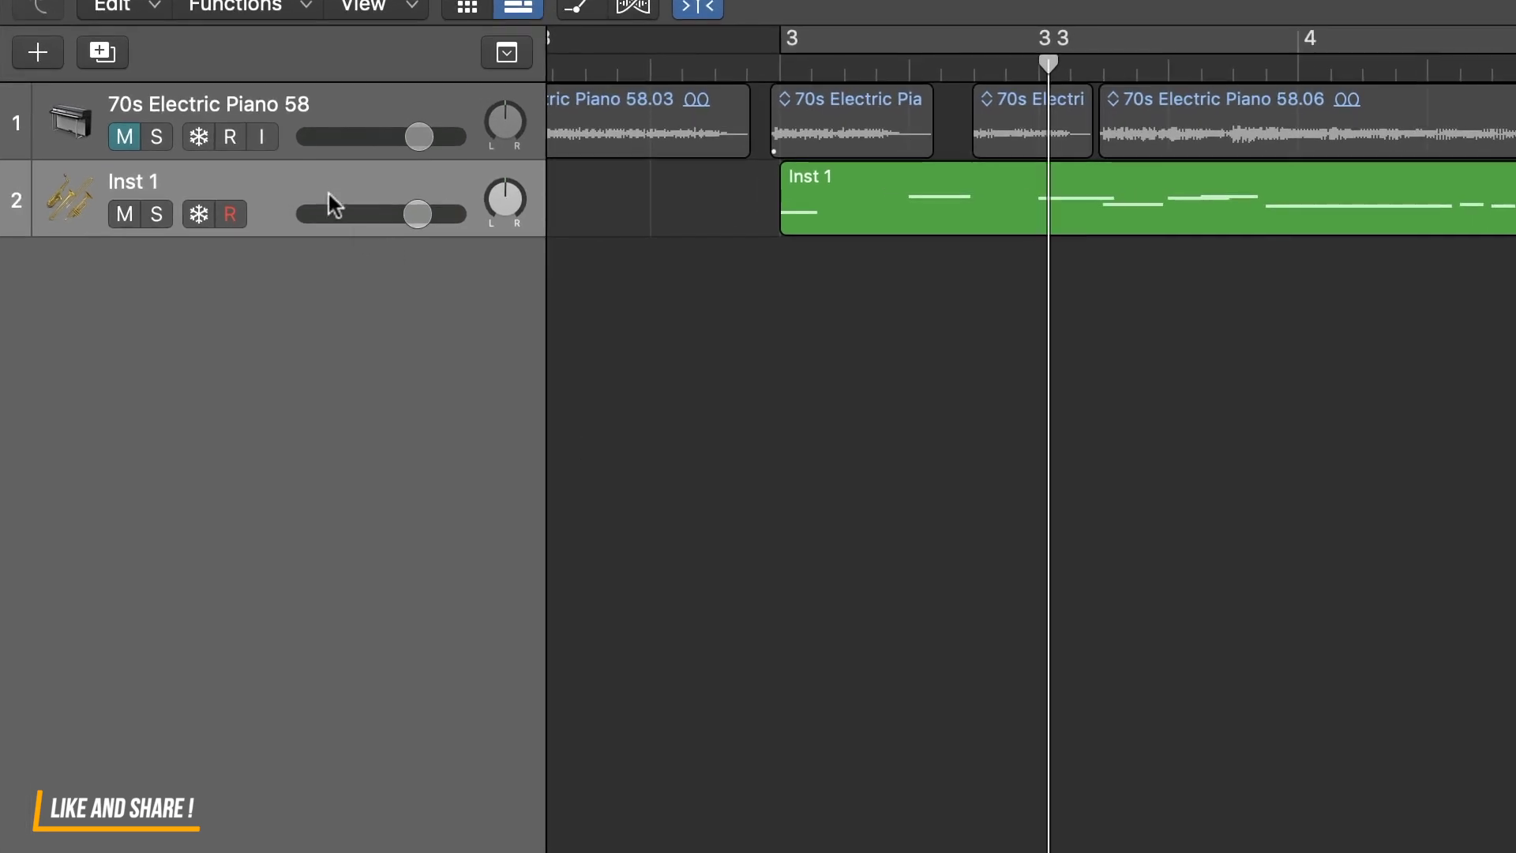
Configure the track headers to show the On/Off button for each track.
right_click(324, 183)
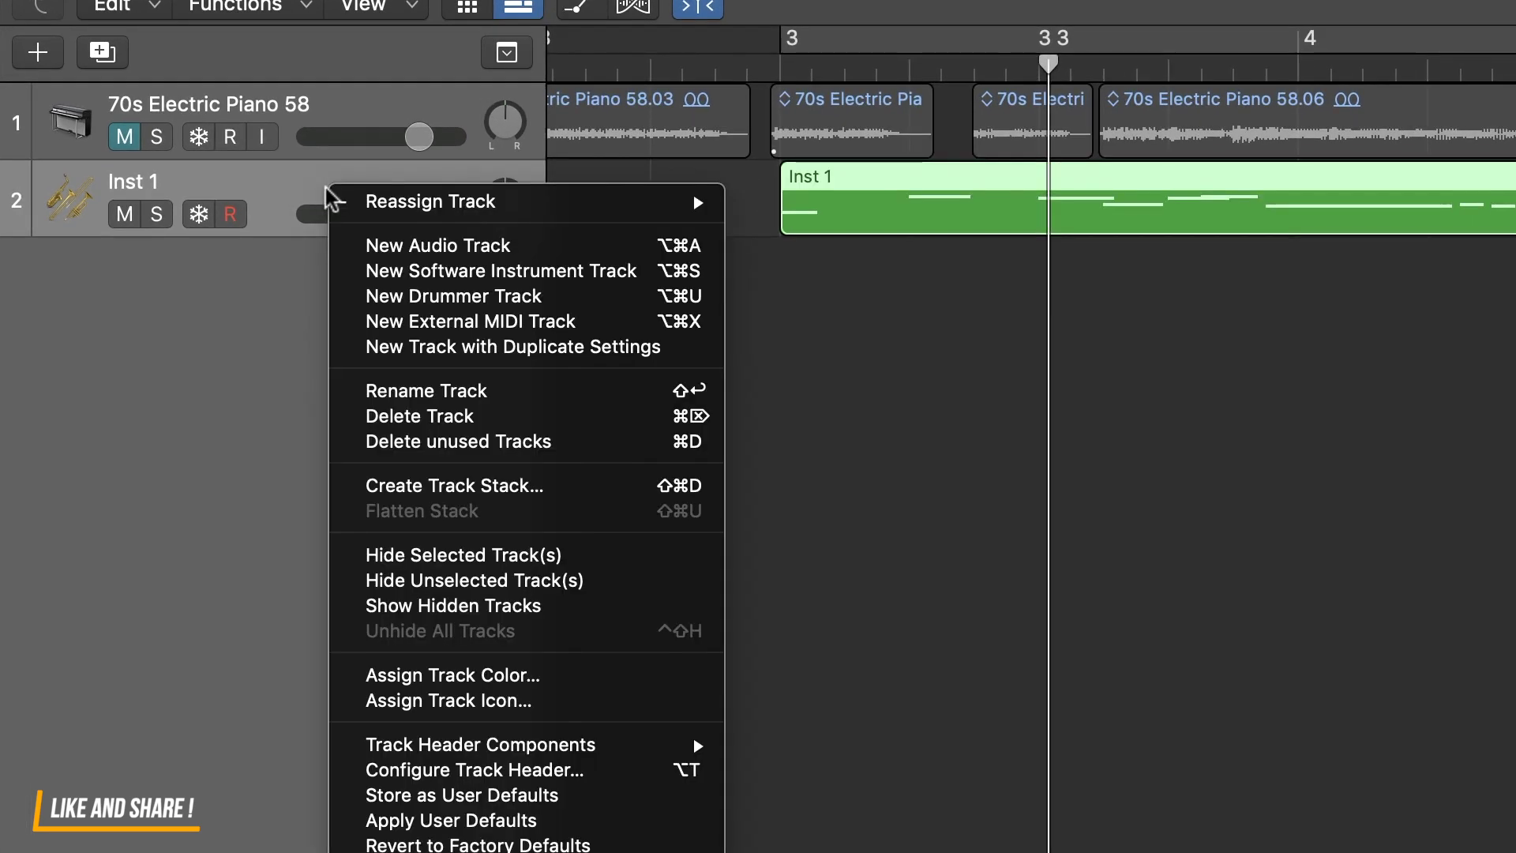
click(514, 777)
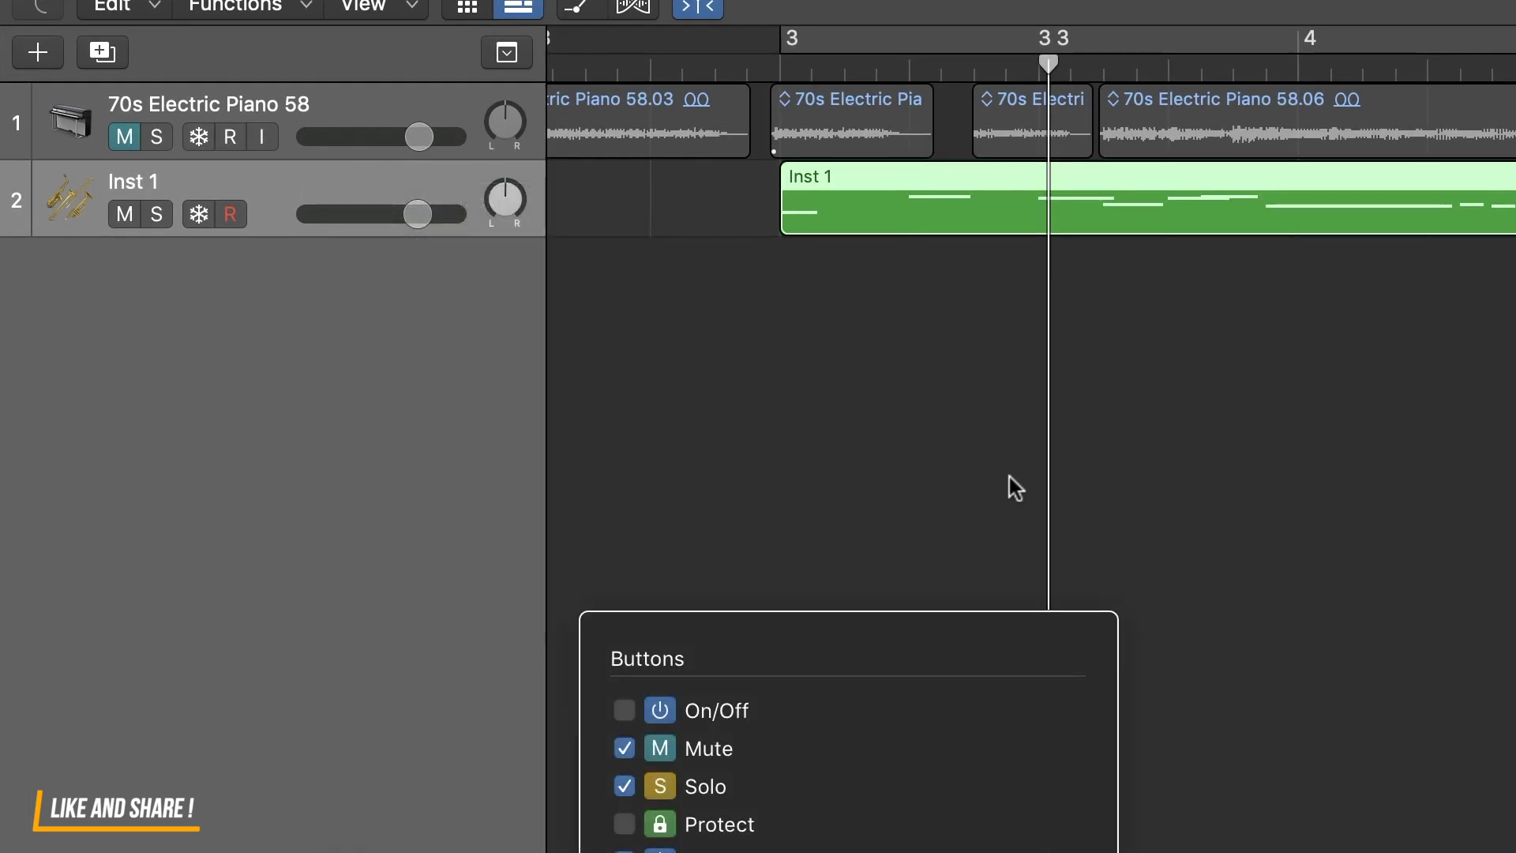
click(624, 711)
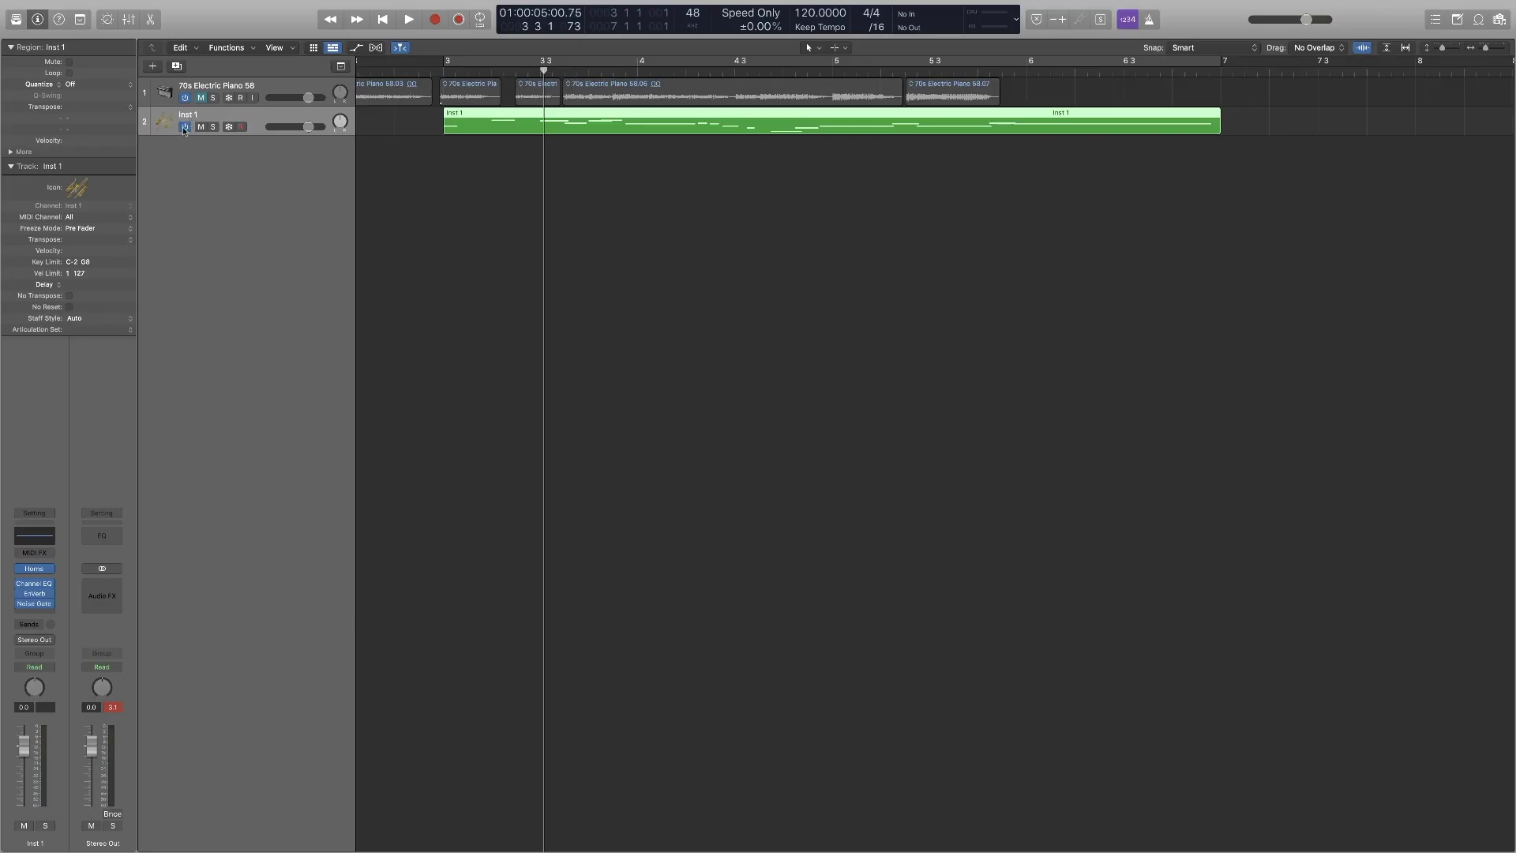
Switch off the Inst 1 track, play it back briefly, and return the playhead to bar 3.
click(183, 128)
key(comma)
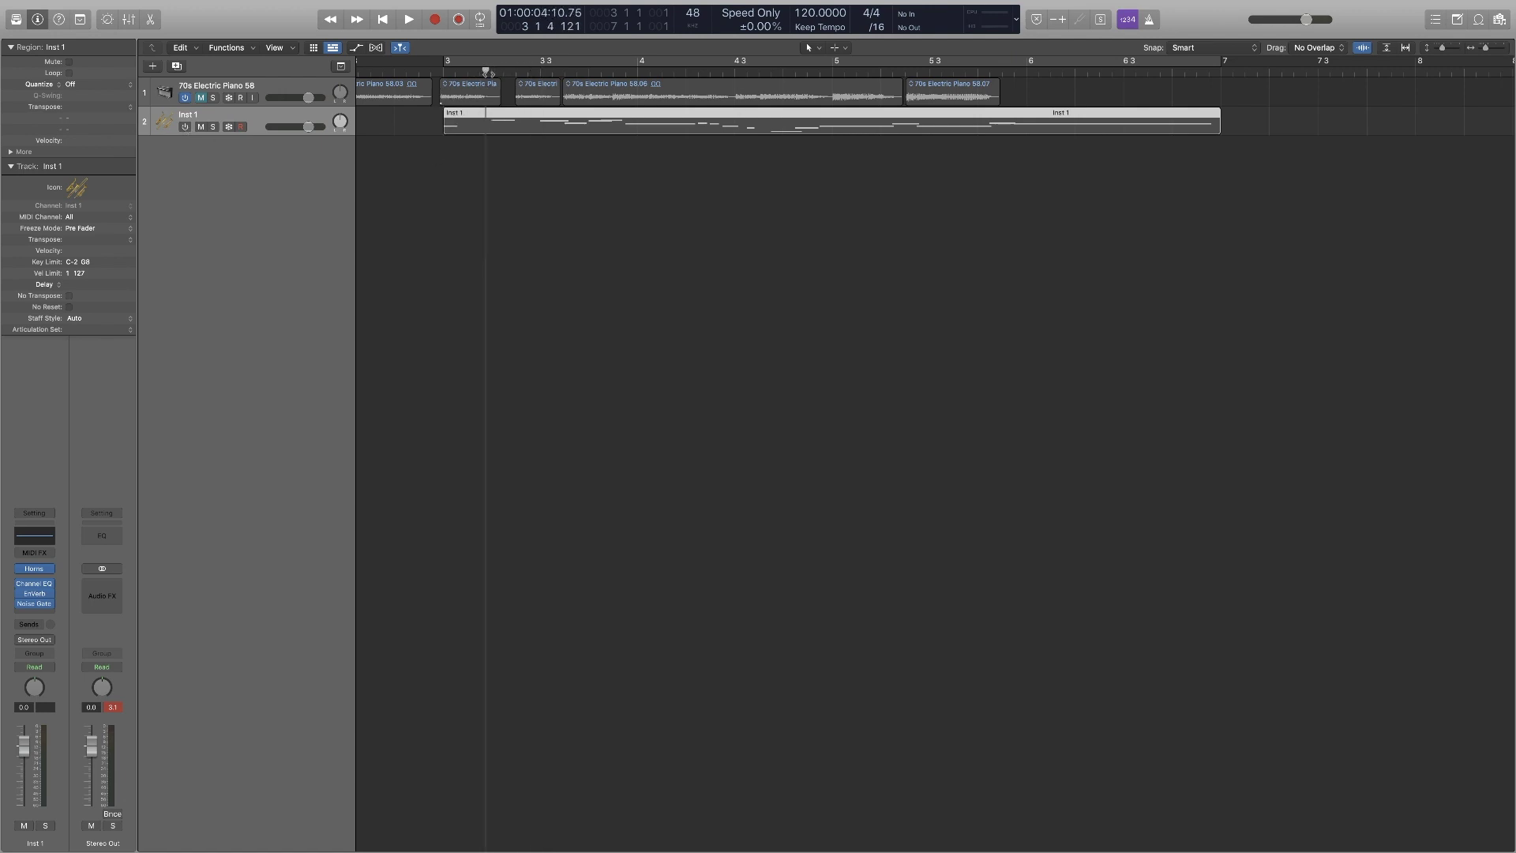
key(space)
key(space)
key(comma)
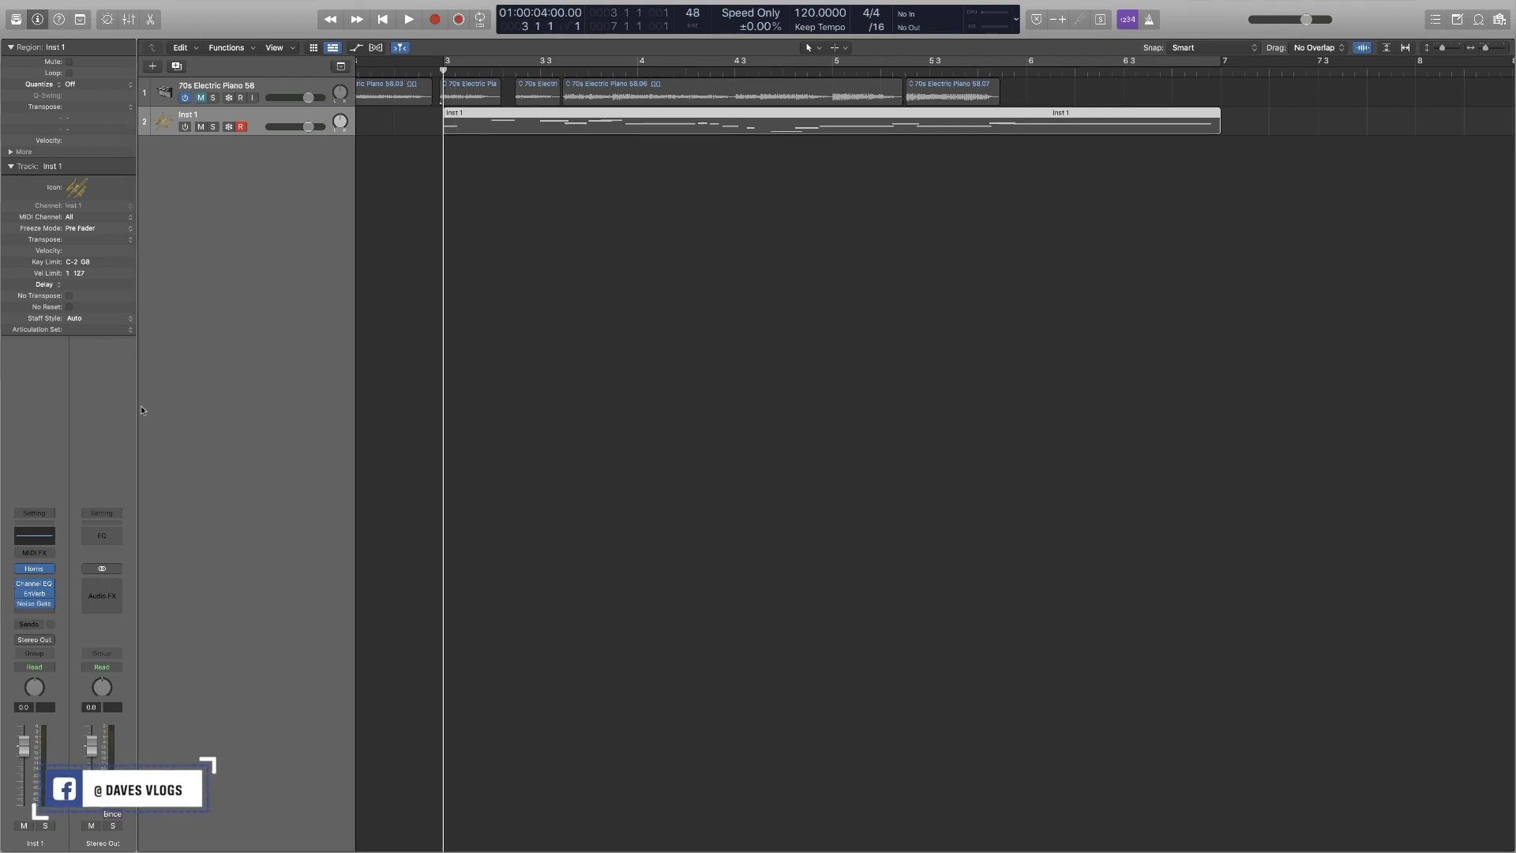
Switch the Inst 1 track on and off again to compare the state of its plug-ins.
click(185, 127)
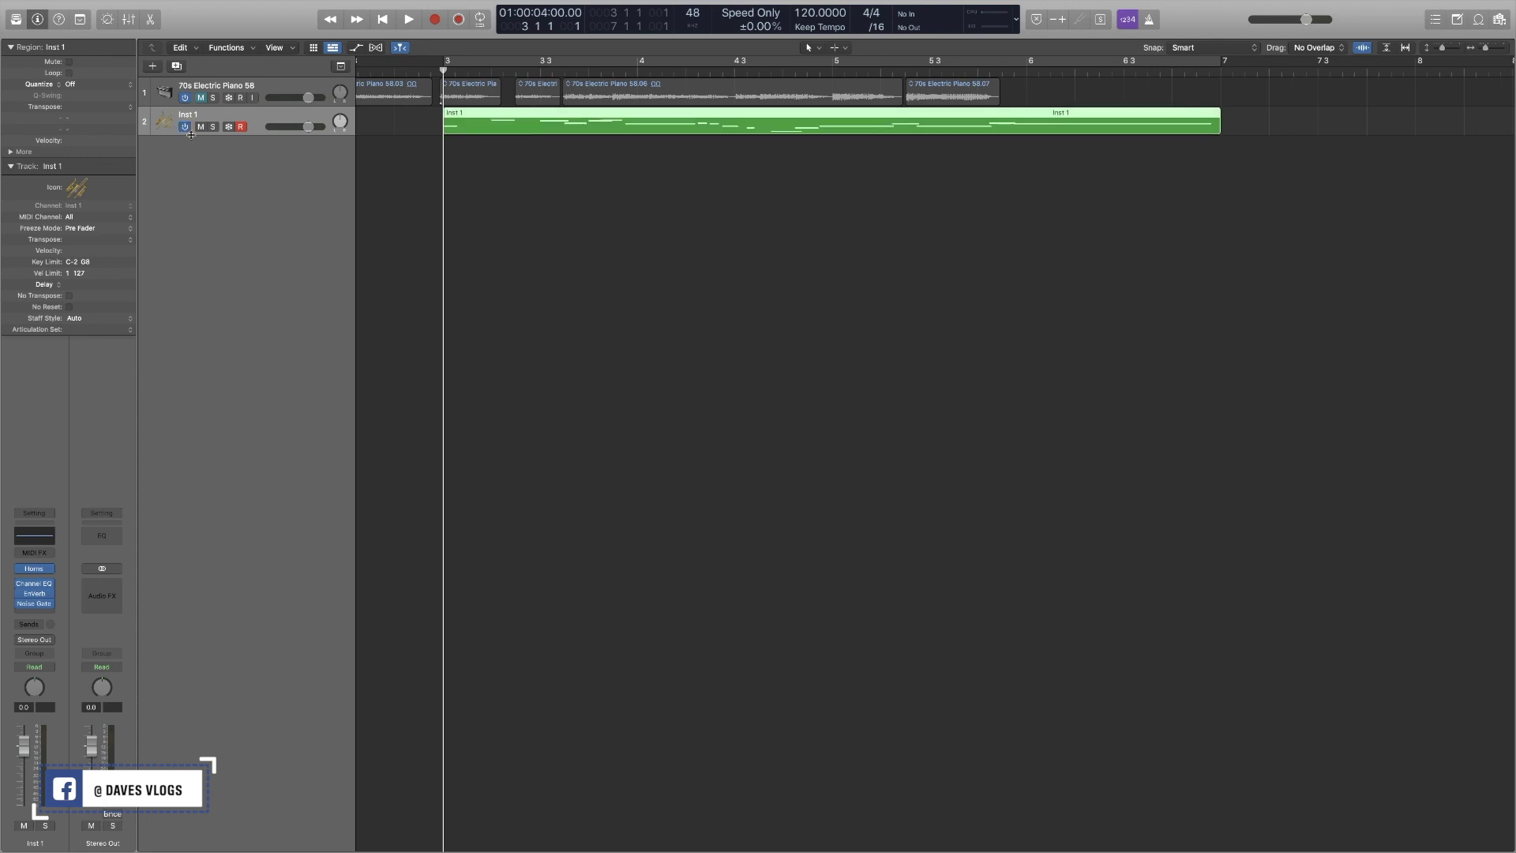
click(185, 127)
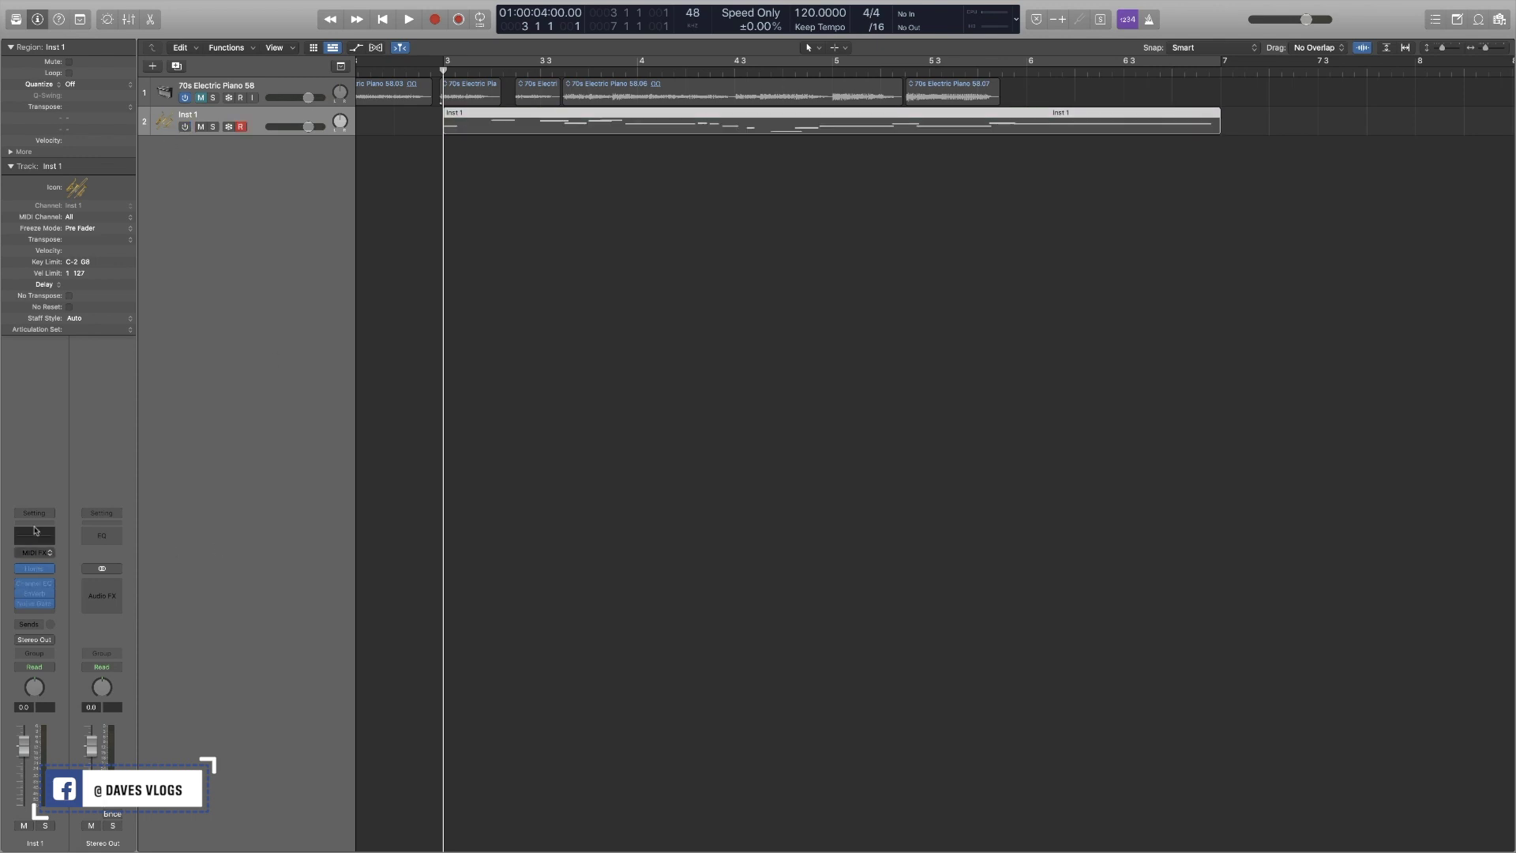
mouse_move(19, 590)
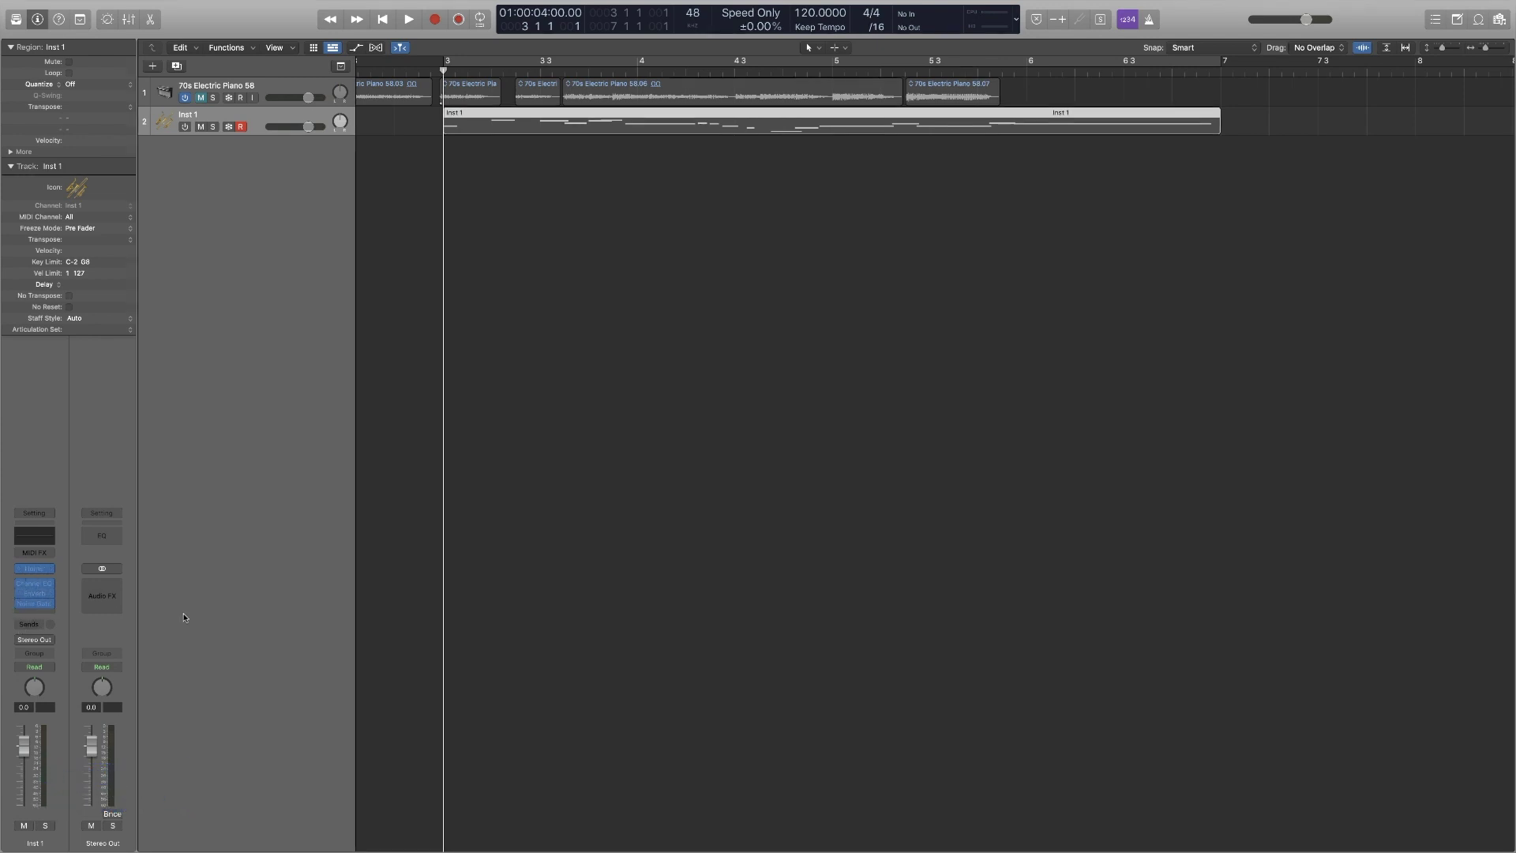
Mute the Inst 1 MIDI region on its track.
click(515, 141)
click(517, 126)
key(ctrl+m)
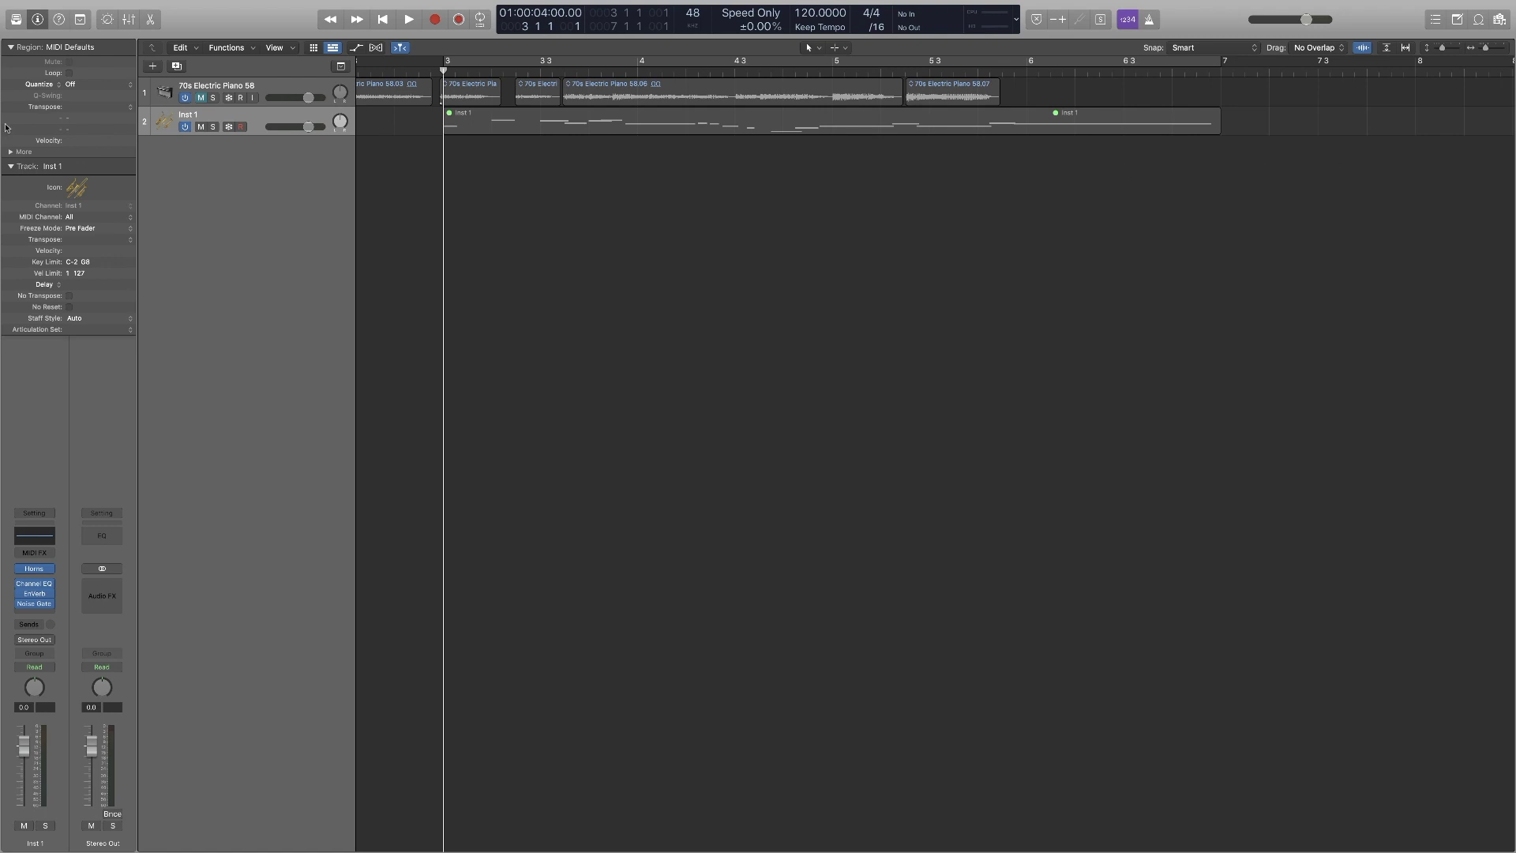
Unmute and select the 70s Electric Piano 58 track, and look at its EnVerb plug-in settings.
click(198, 100)
click(257, 89)
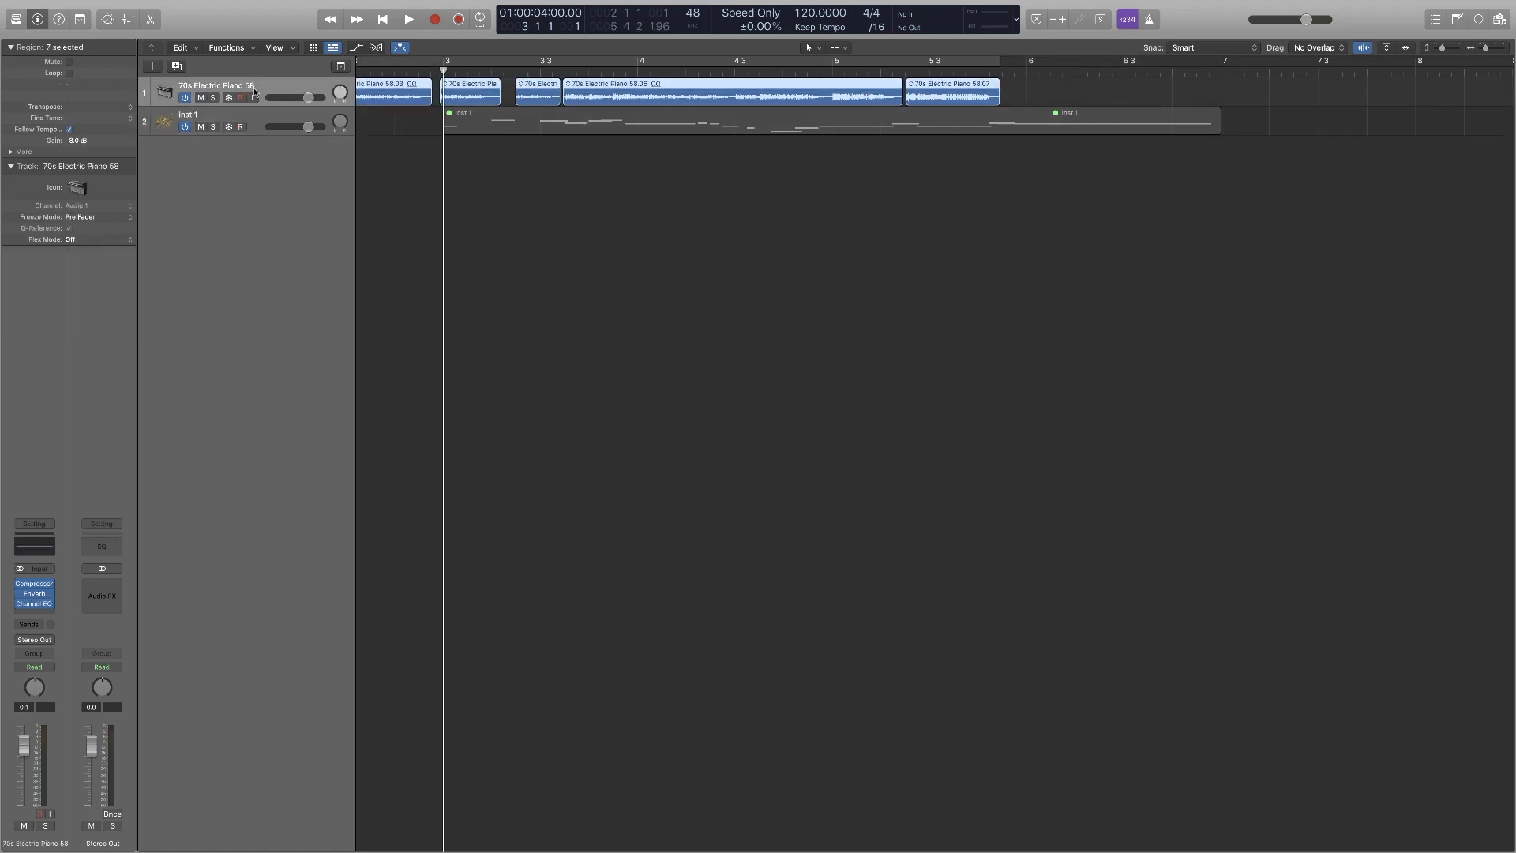
click(256, 116)
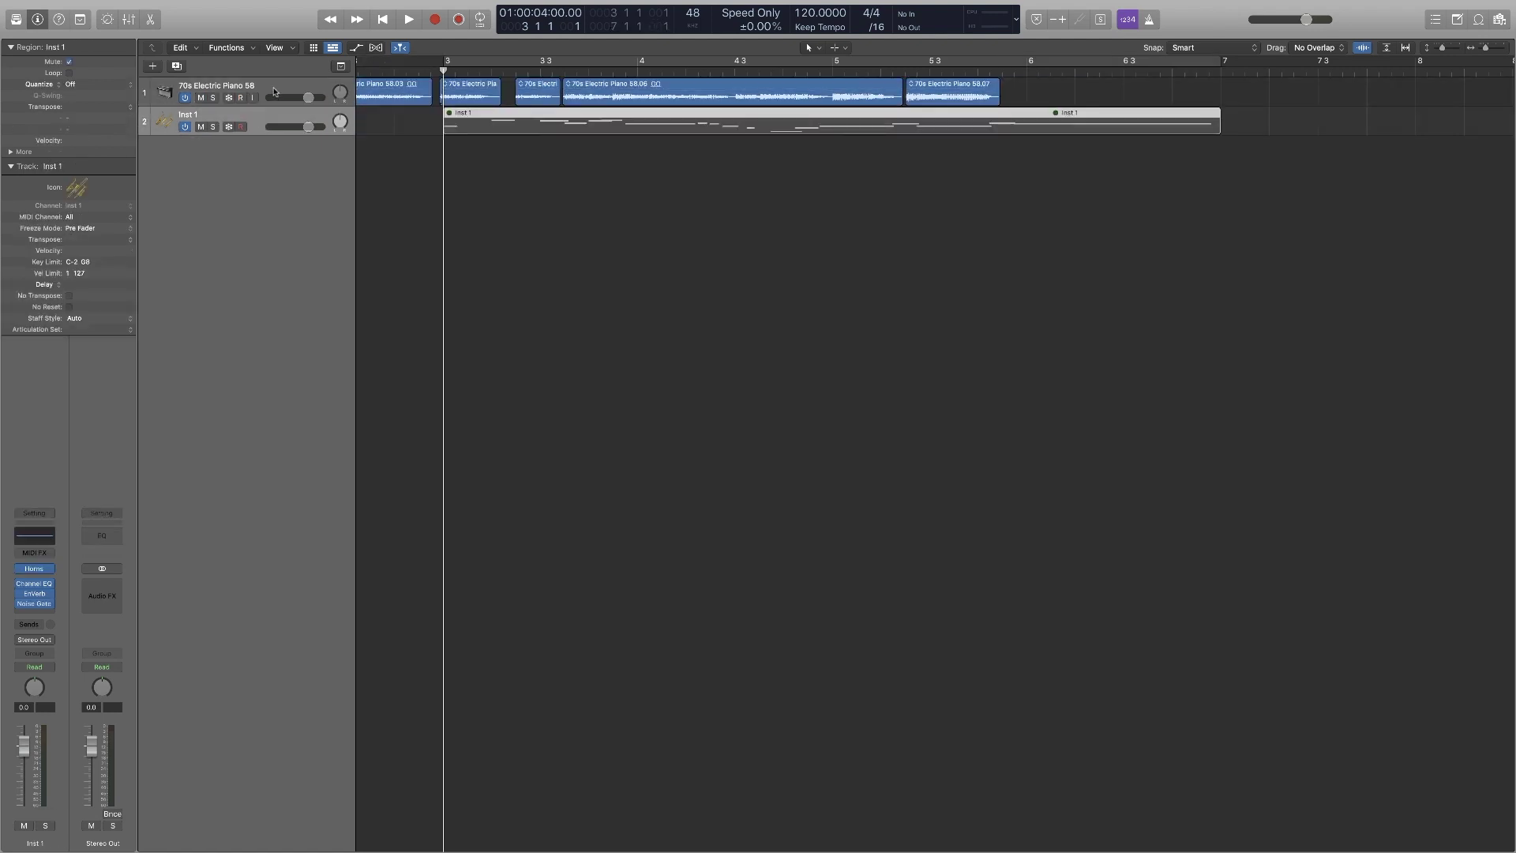
click(276, 90)
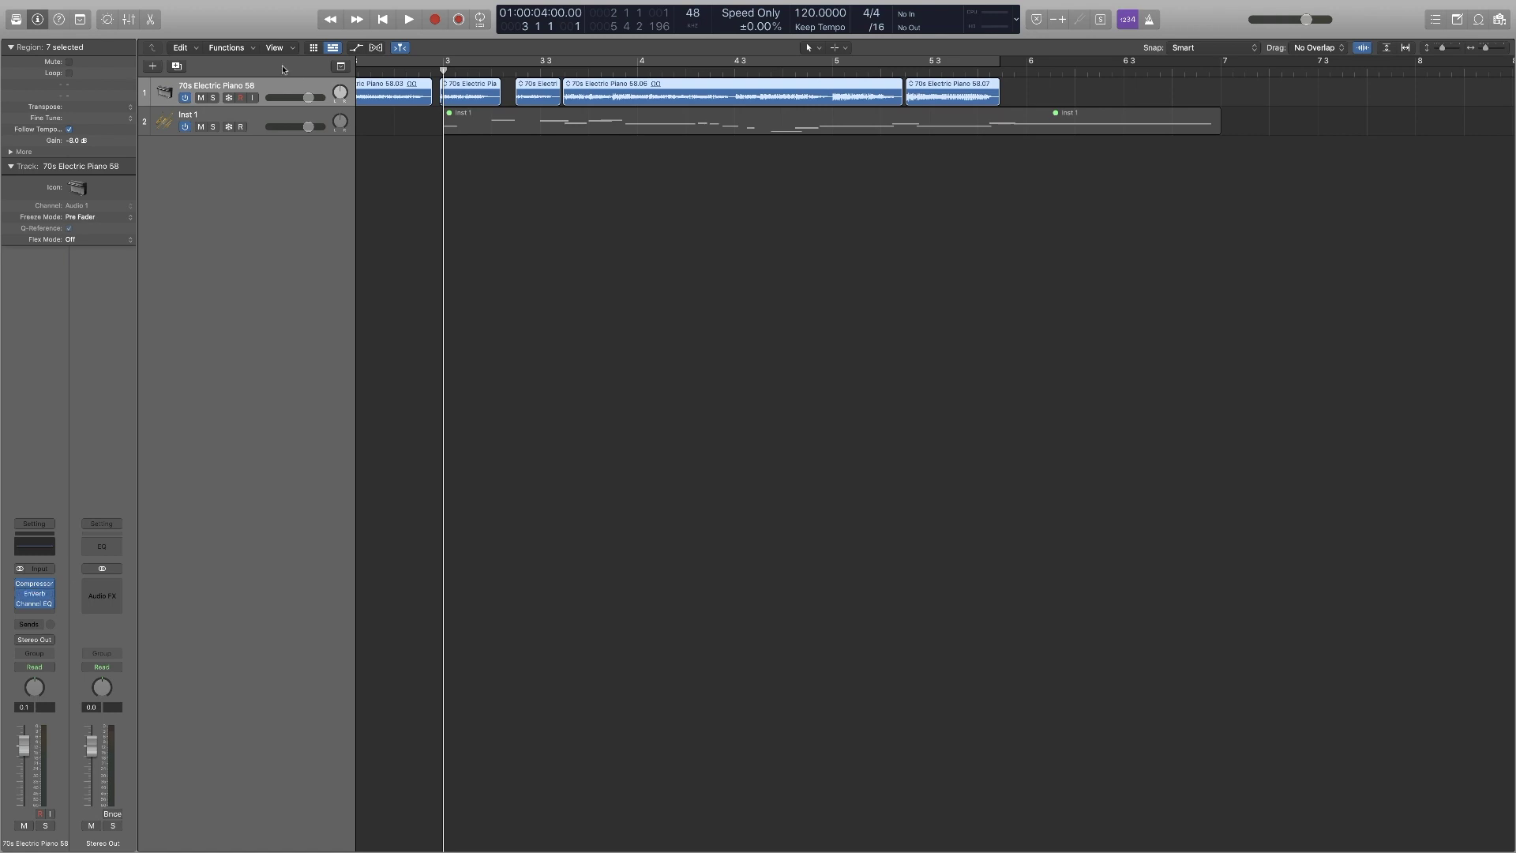
click(34, 593)
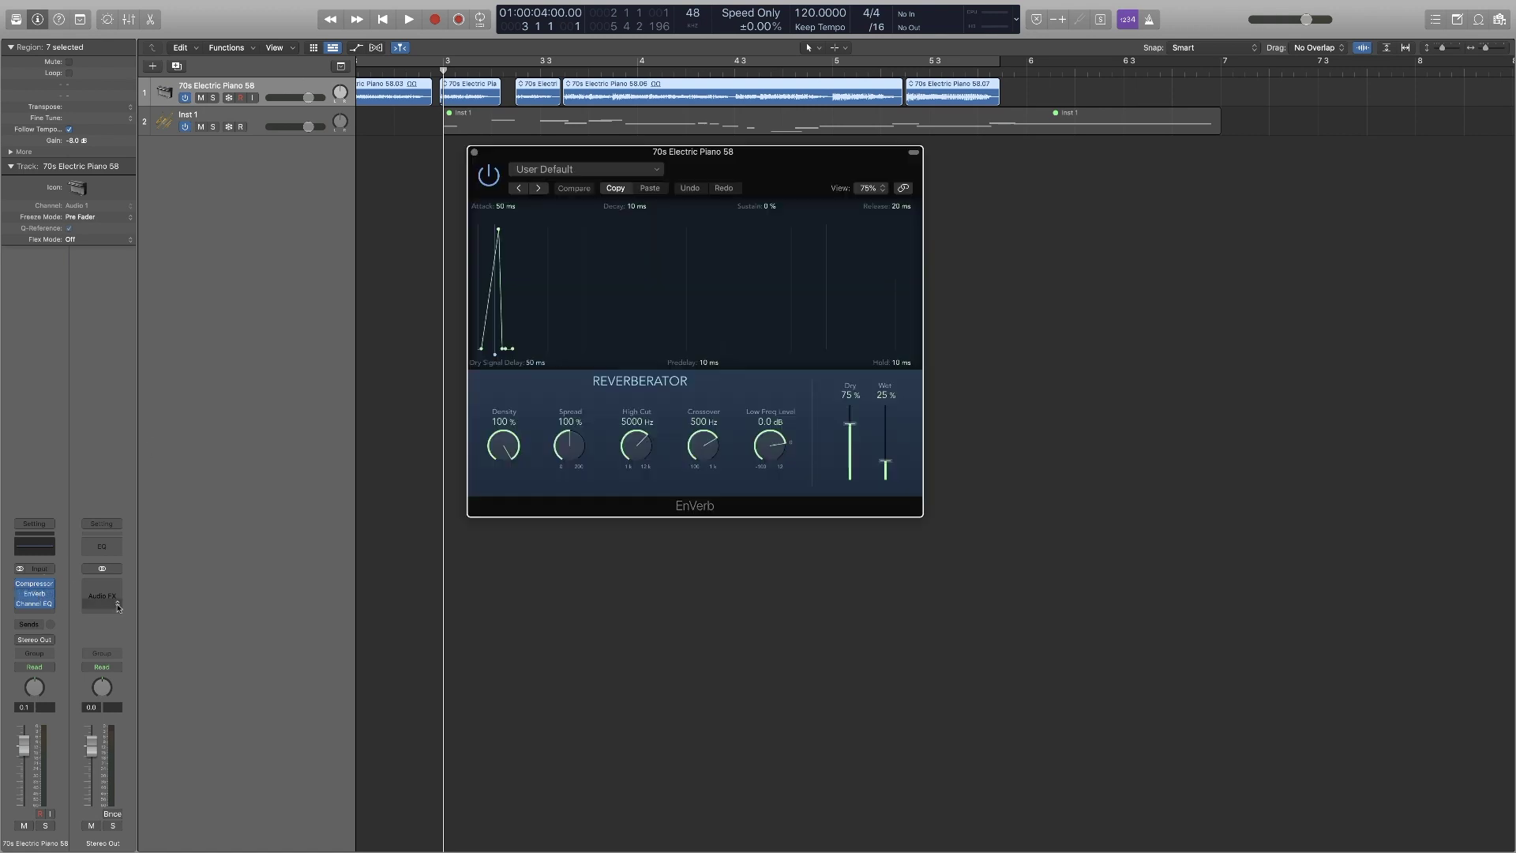
click(474, 153)
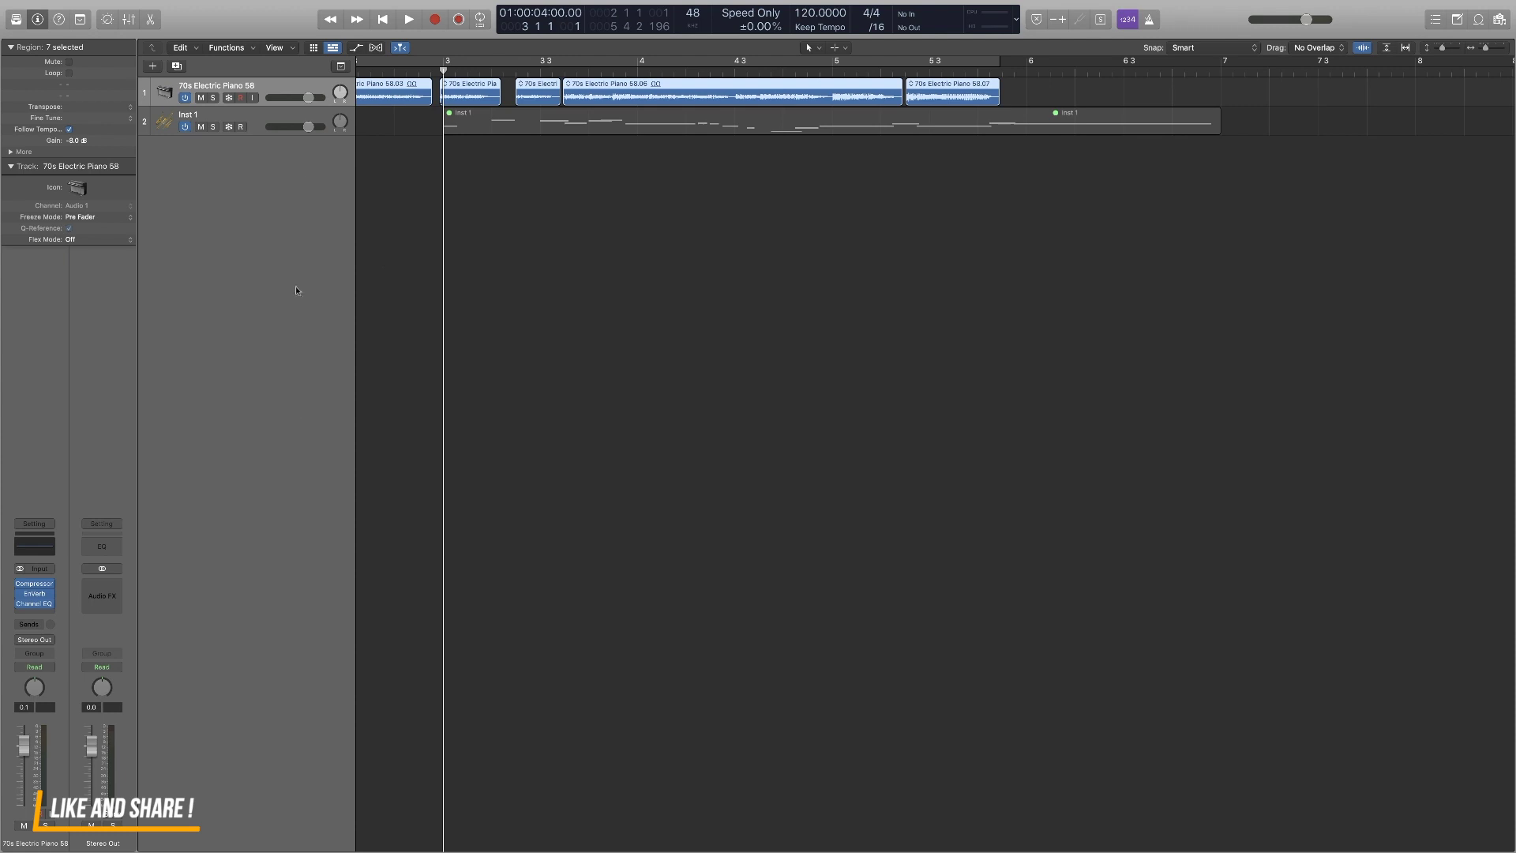
Show the Mixer and create a new auxiliary channel strip.
click(287, 7)
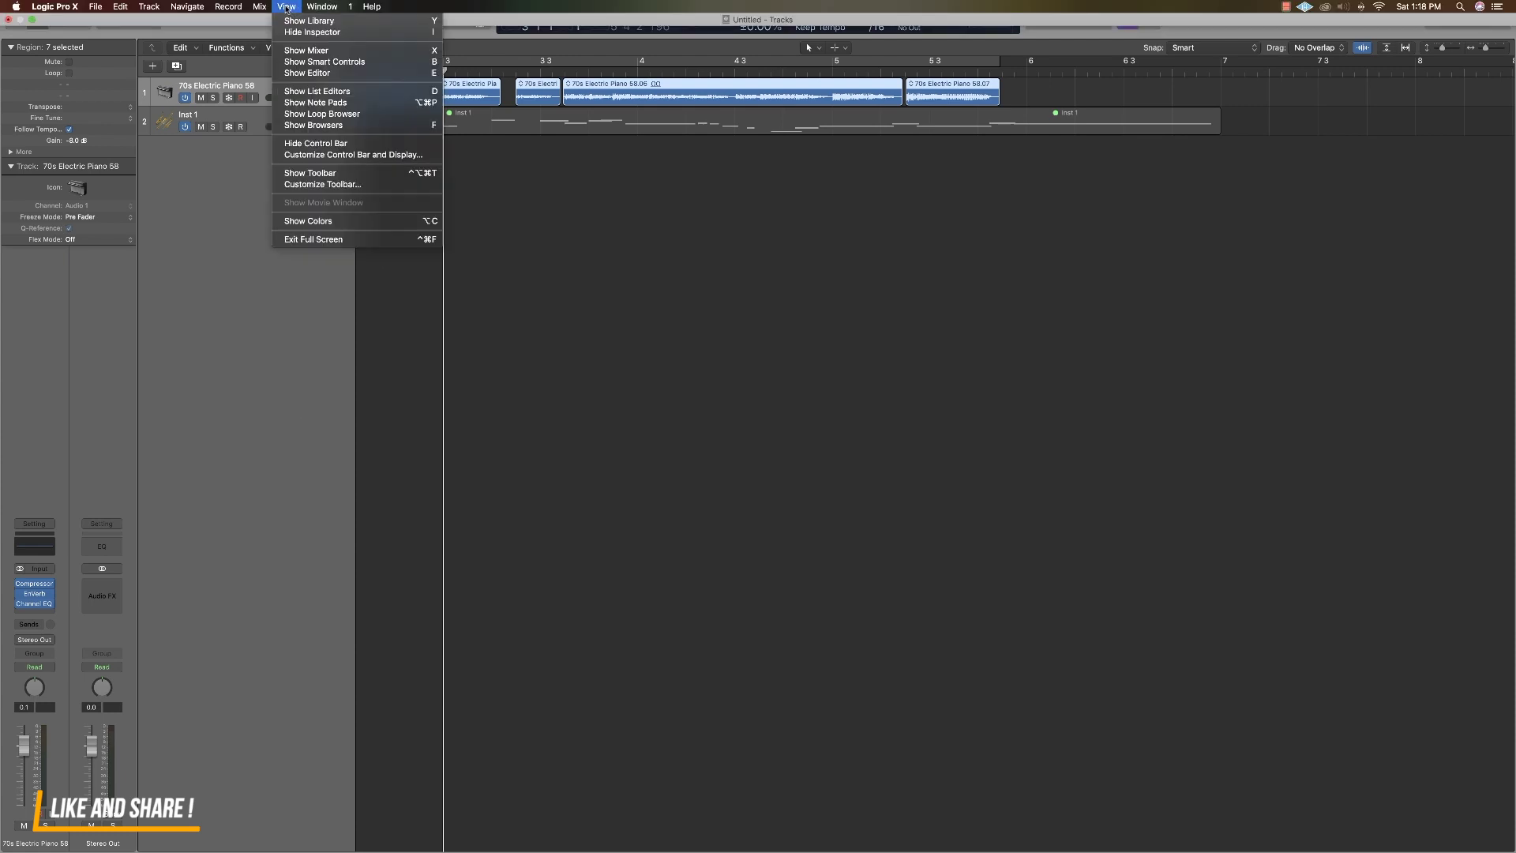
click(323, 52)
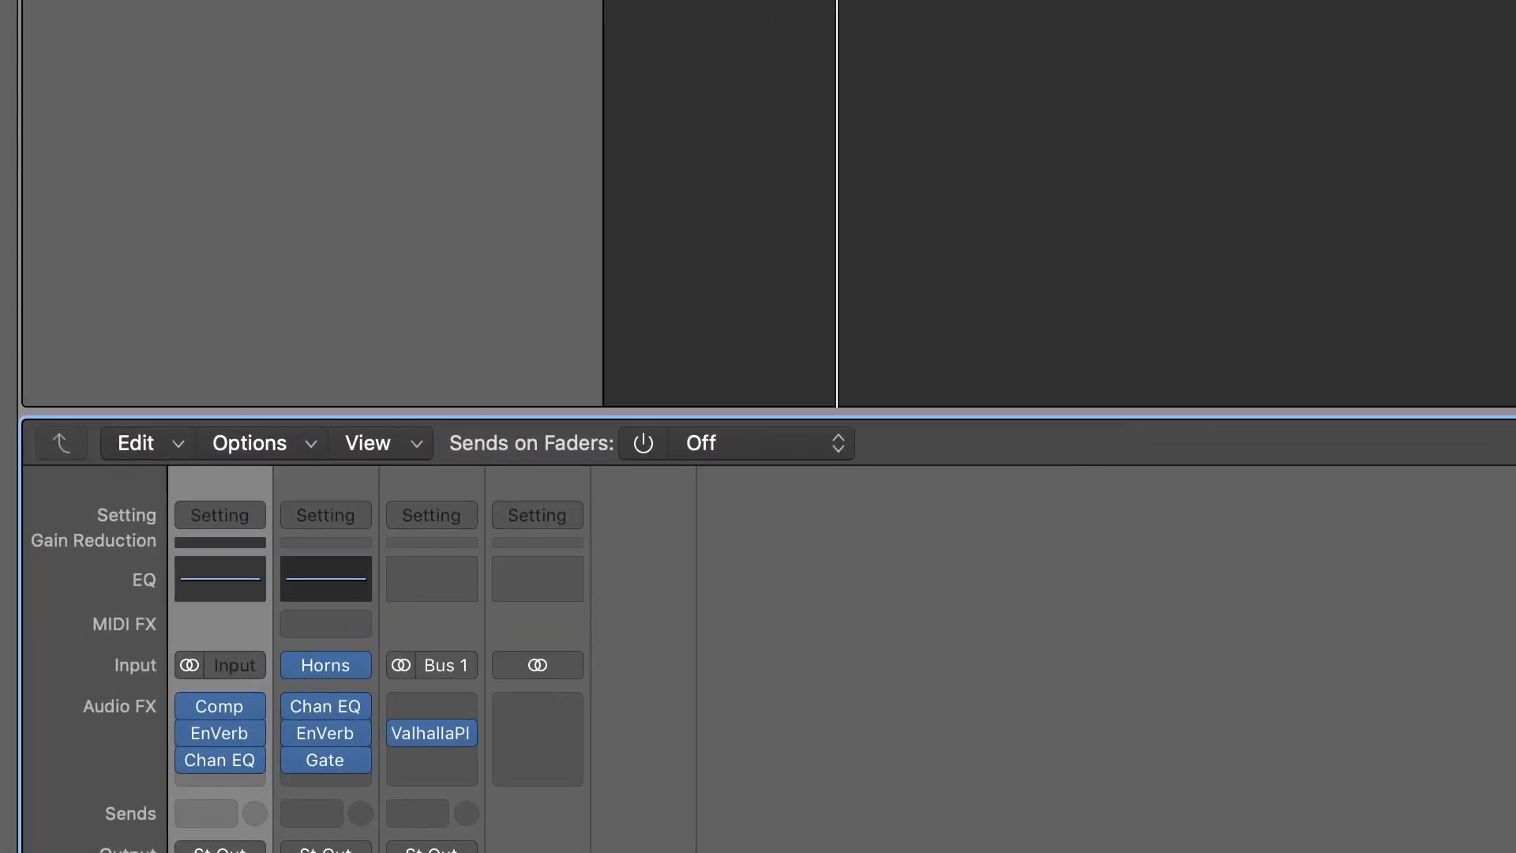
click(182, 448)
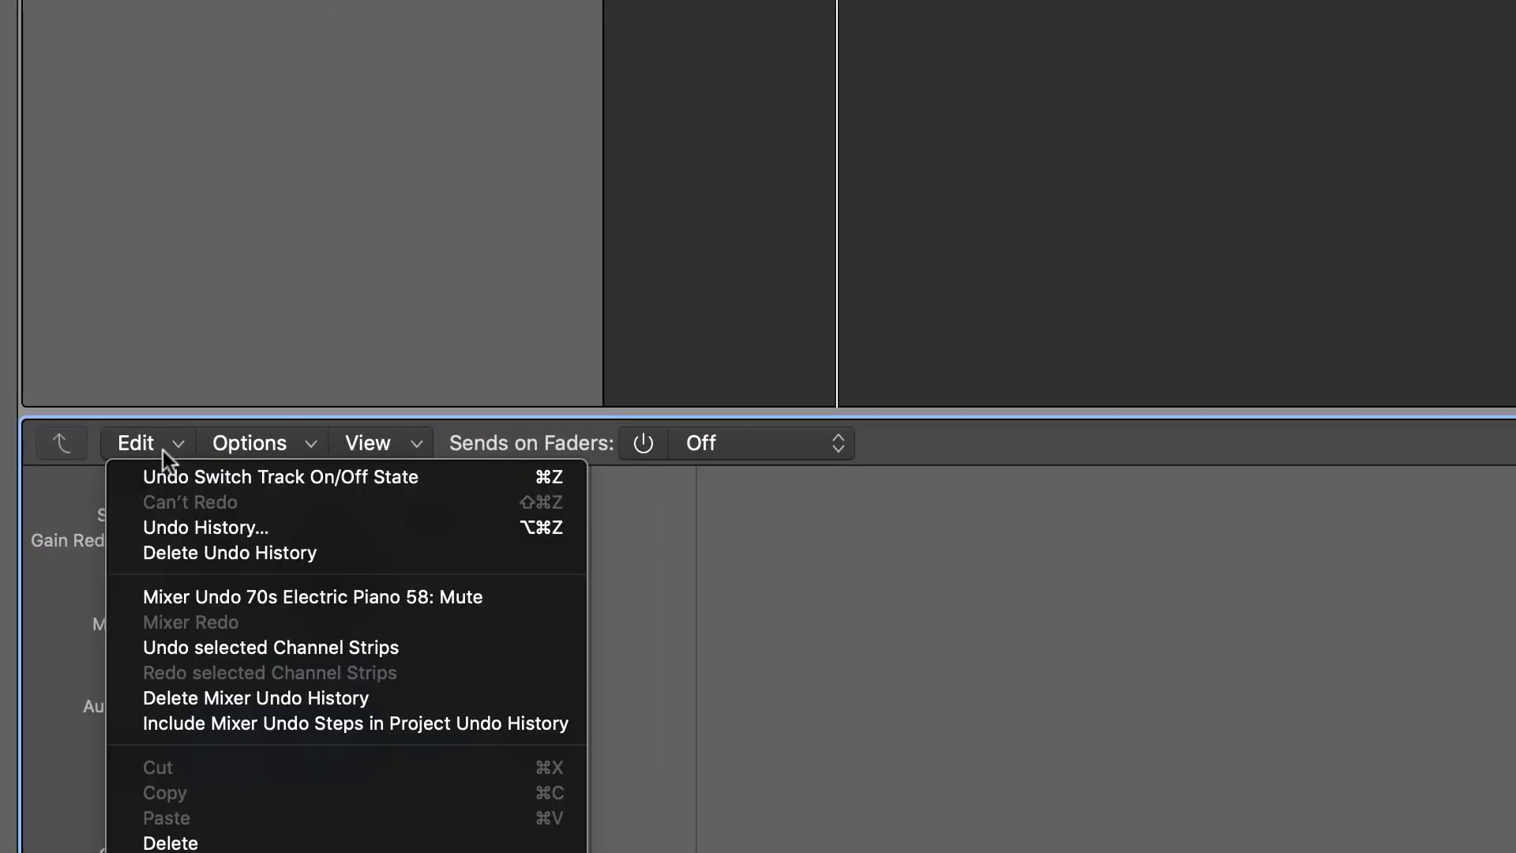
click(273, 448)
click(304, 444)
click(342, 477)
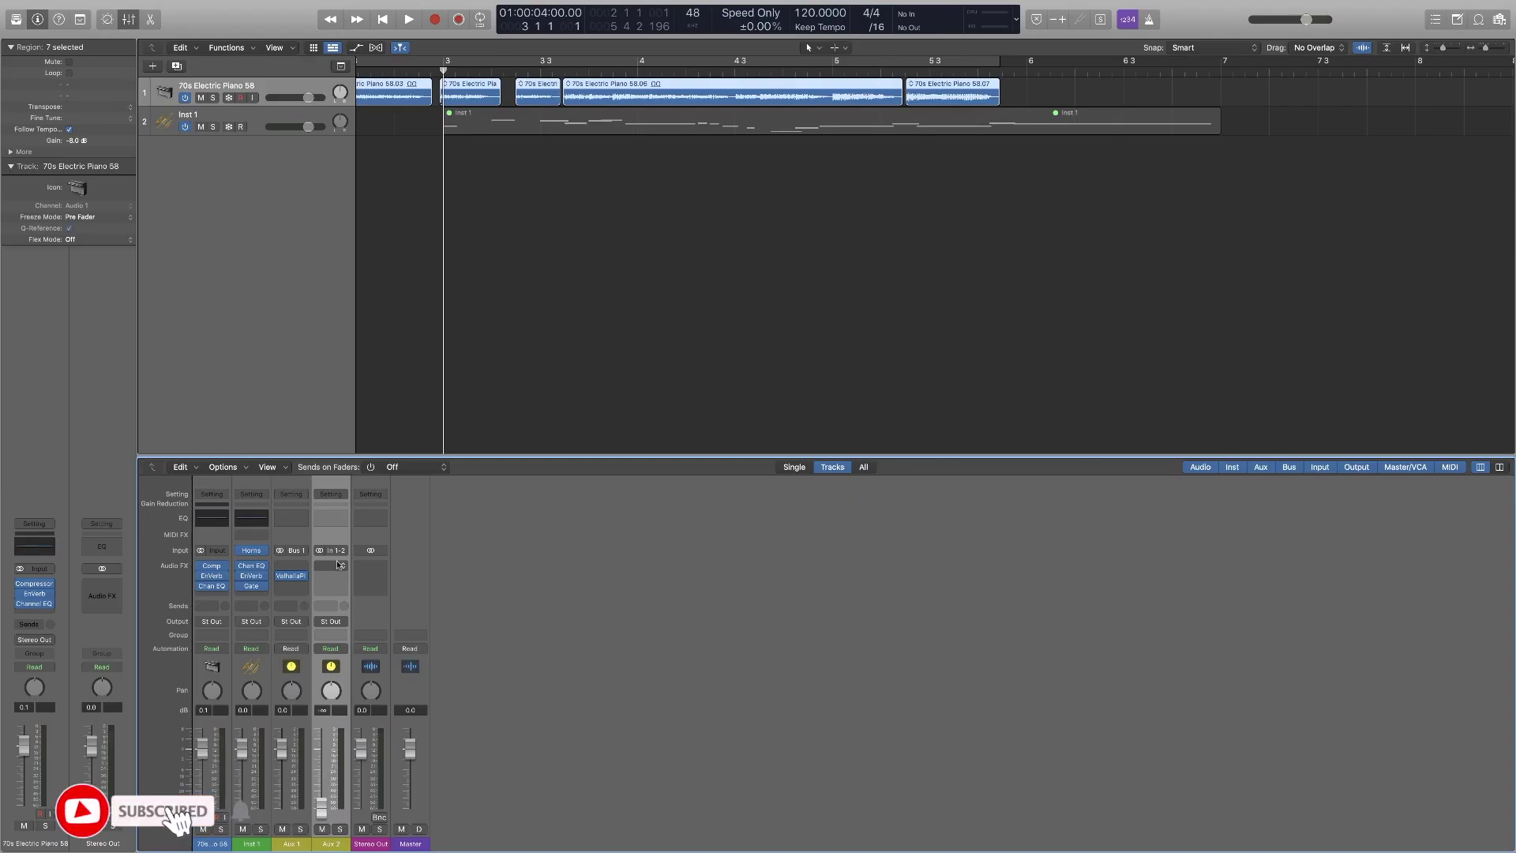
Set the input of the Aux 2 channel strip to Bus 2.
click(342, 551)
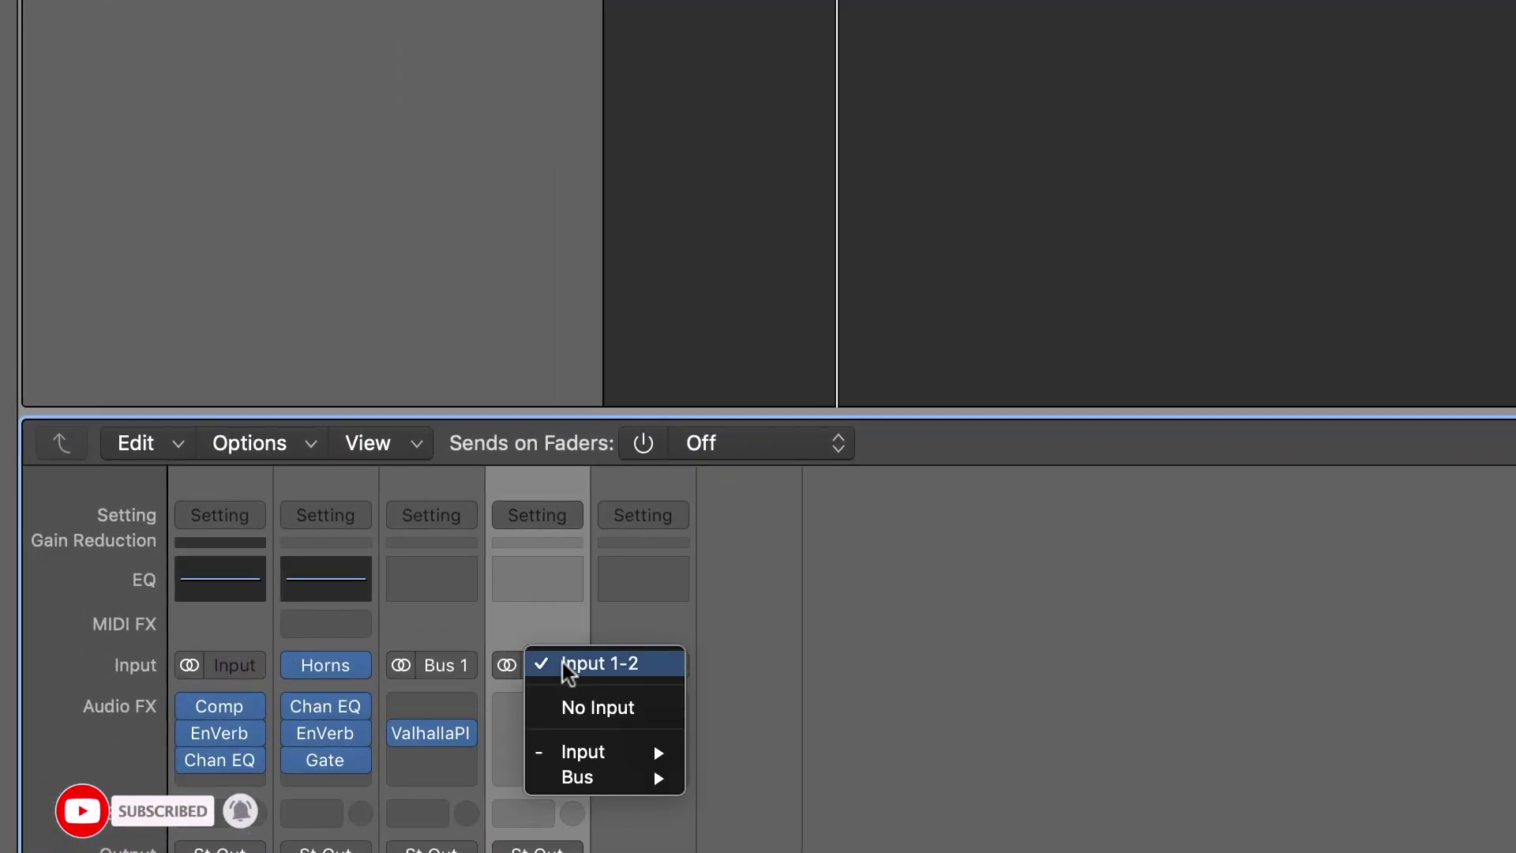
mouse_move(593, 770)
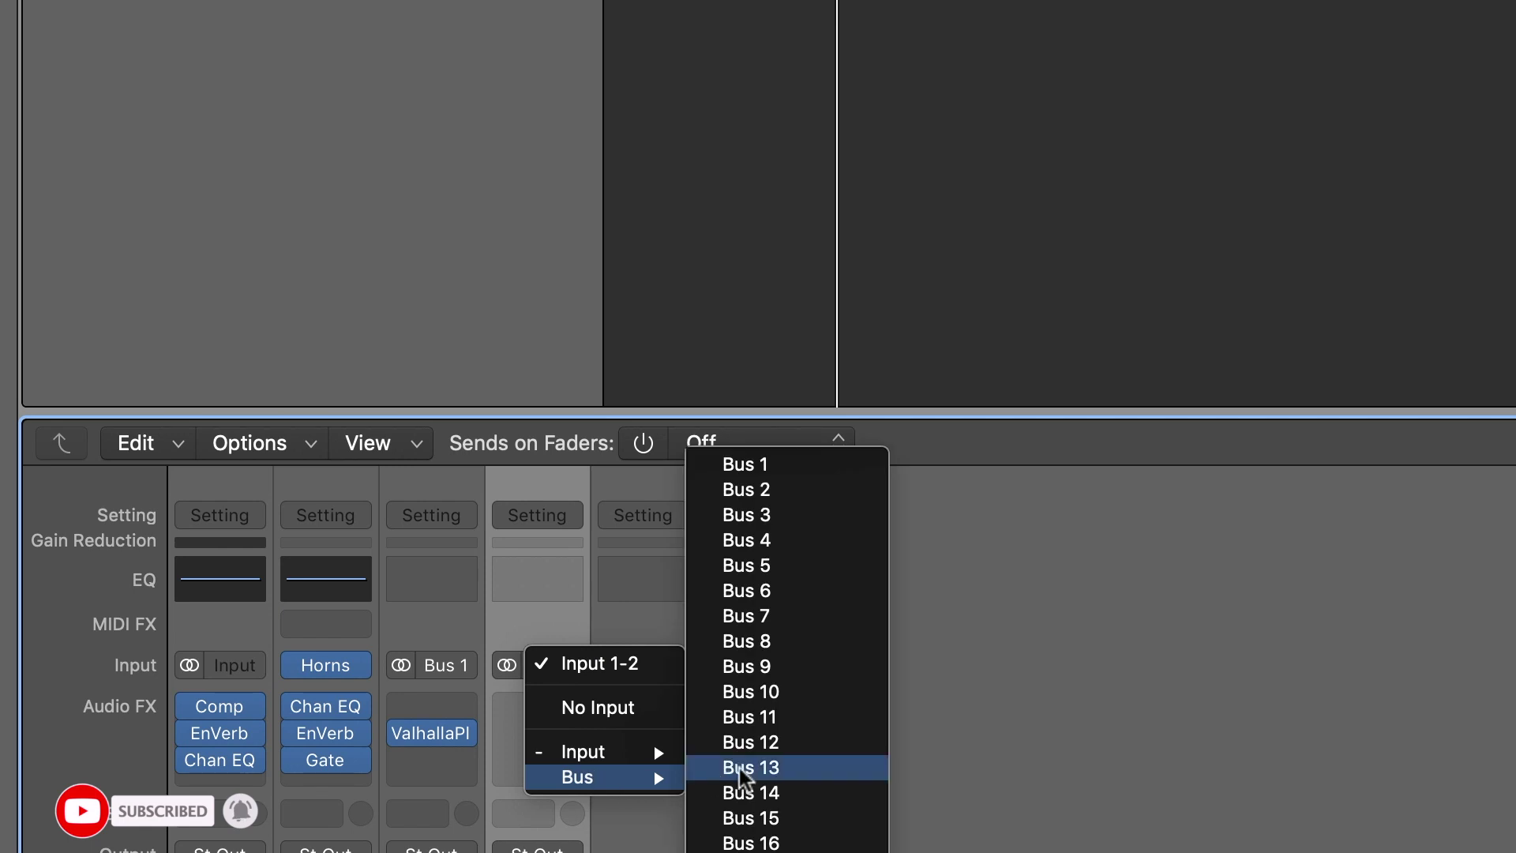
click(761, 461)
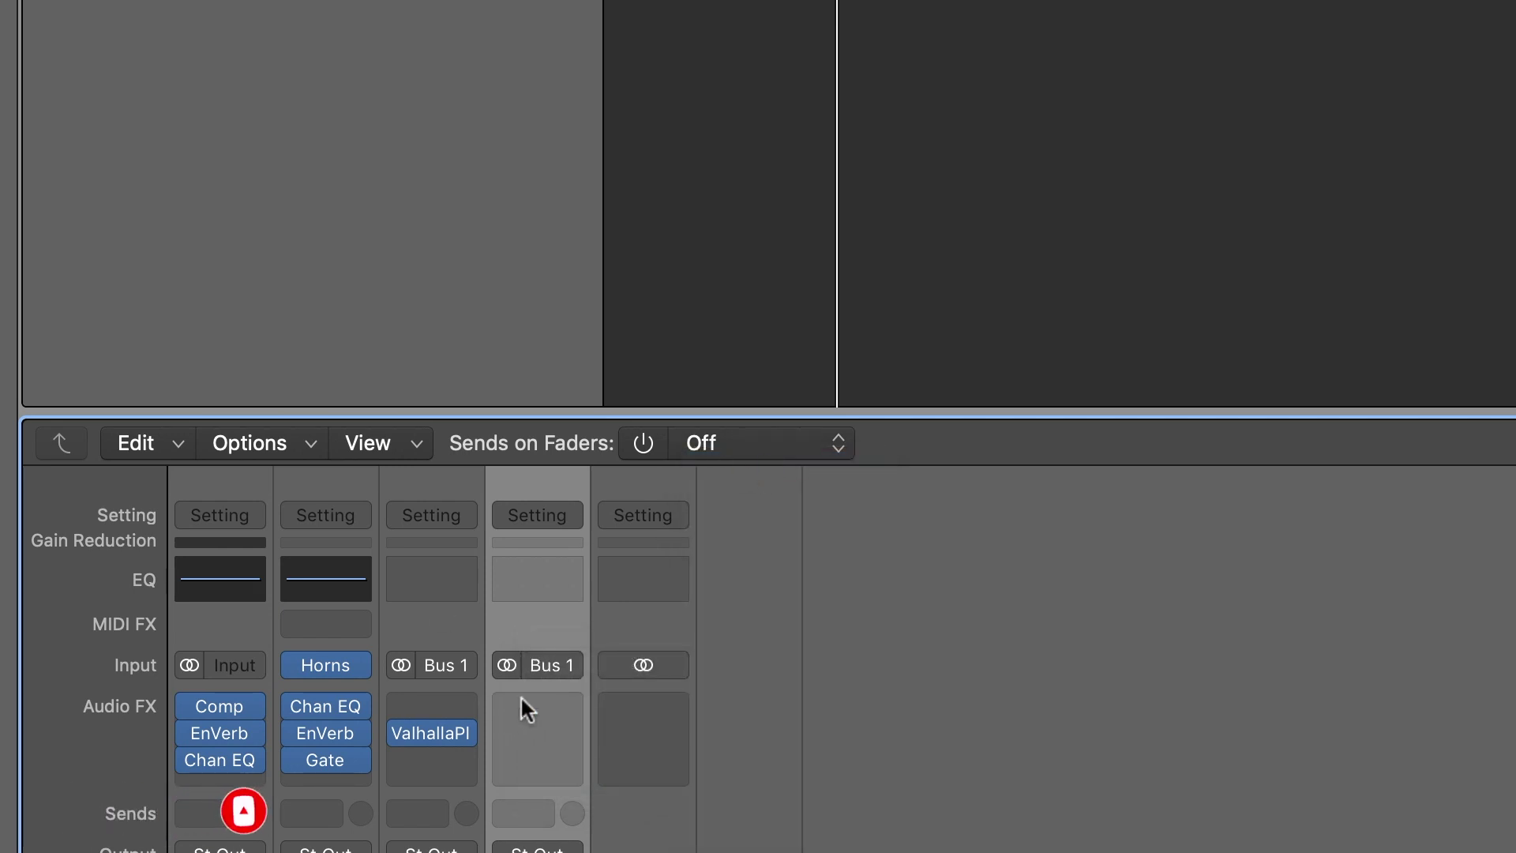
click(564, 666)
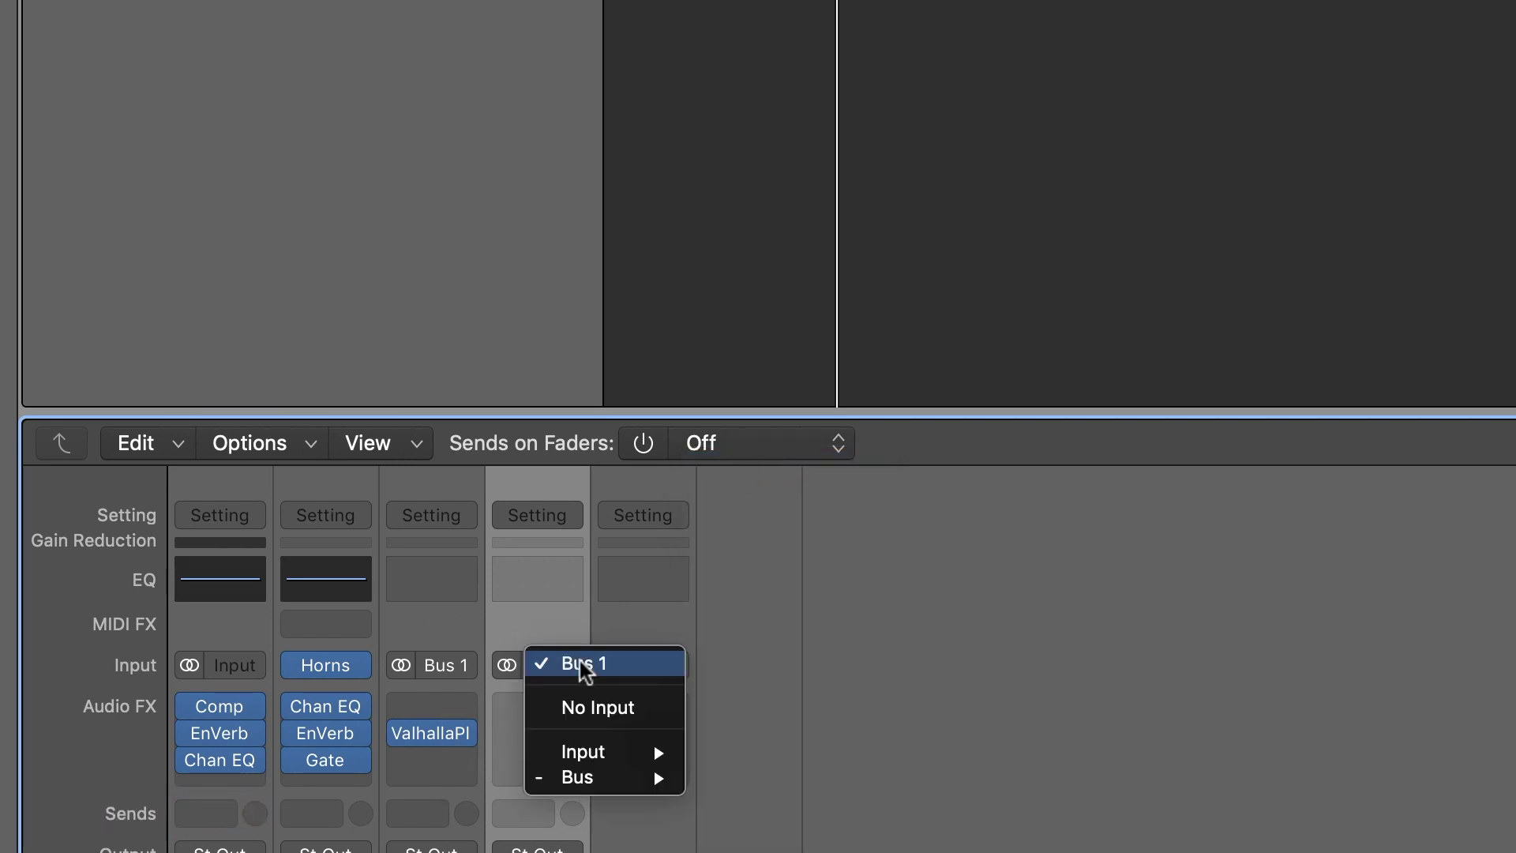
mouse_move(614, 758)
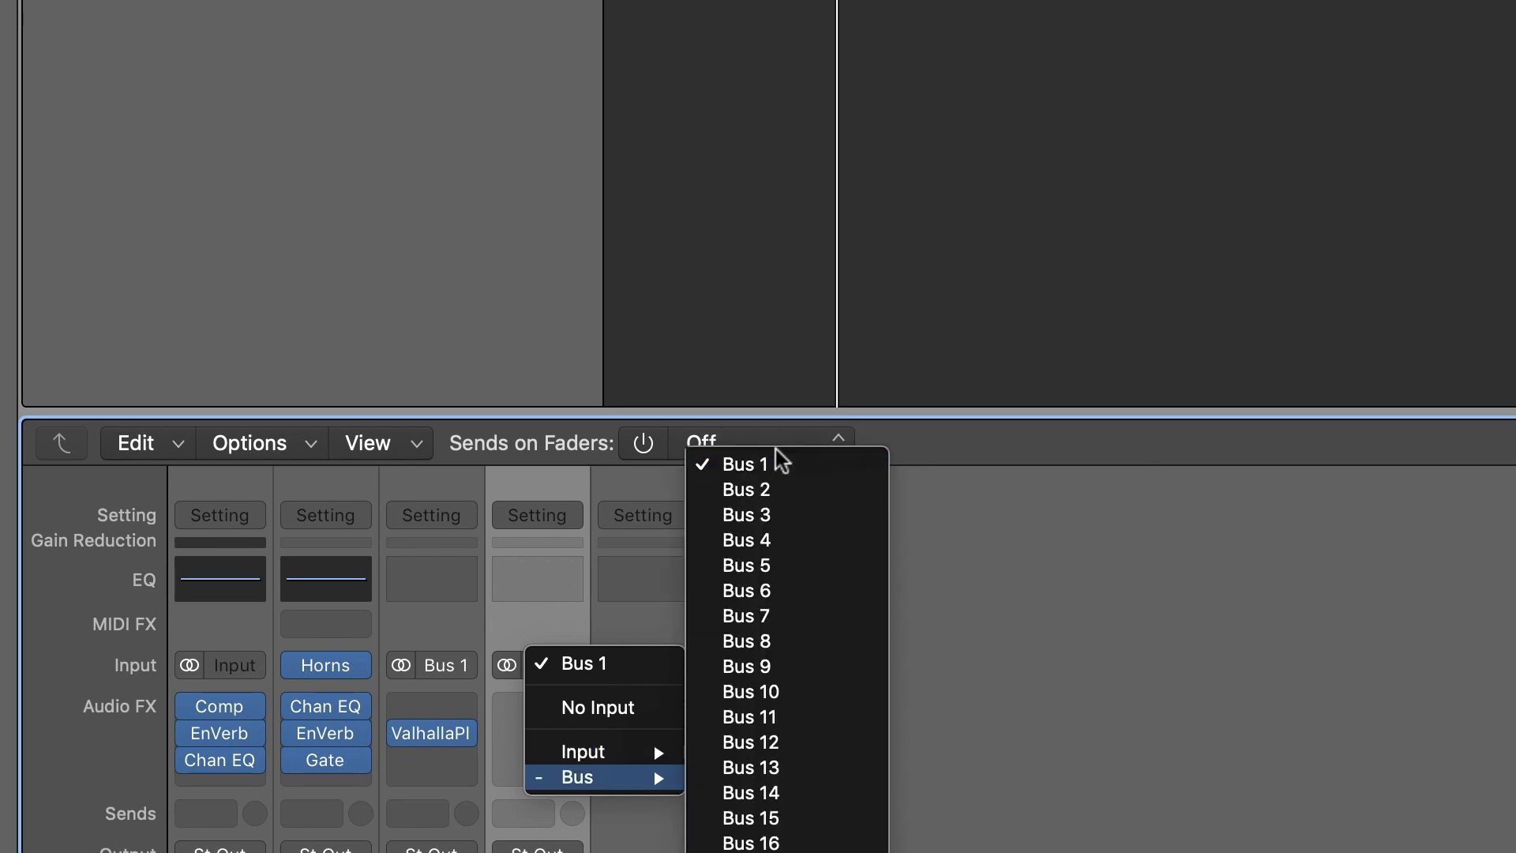
click(762, 488)
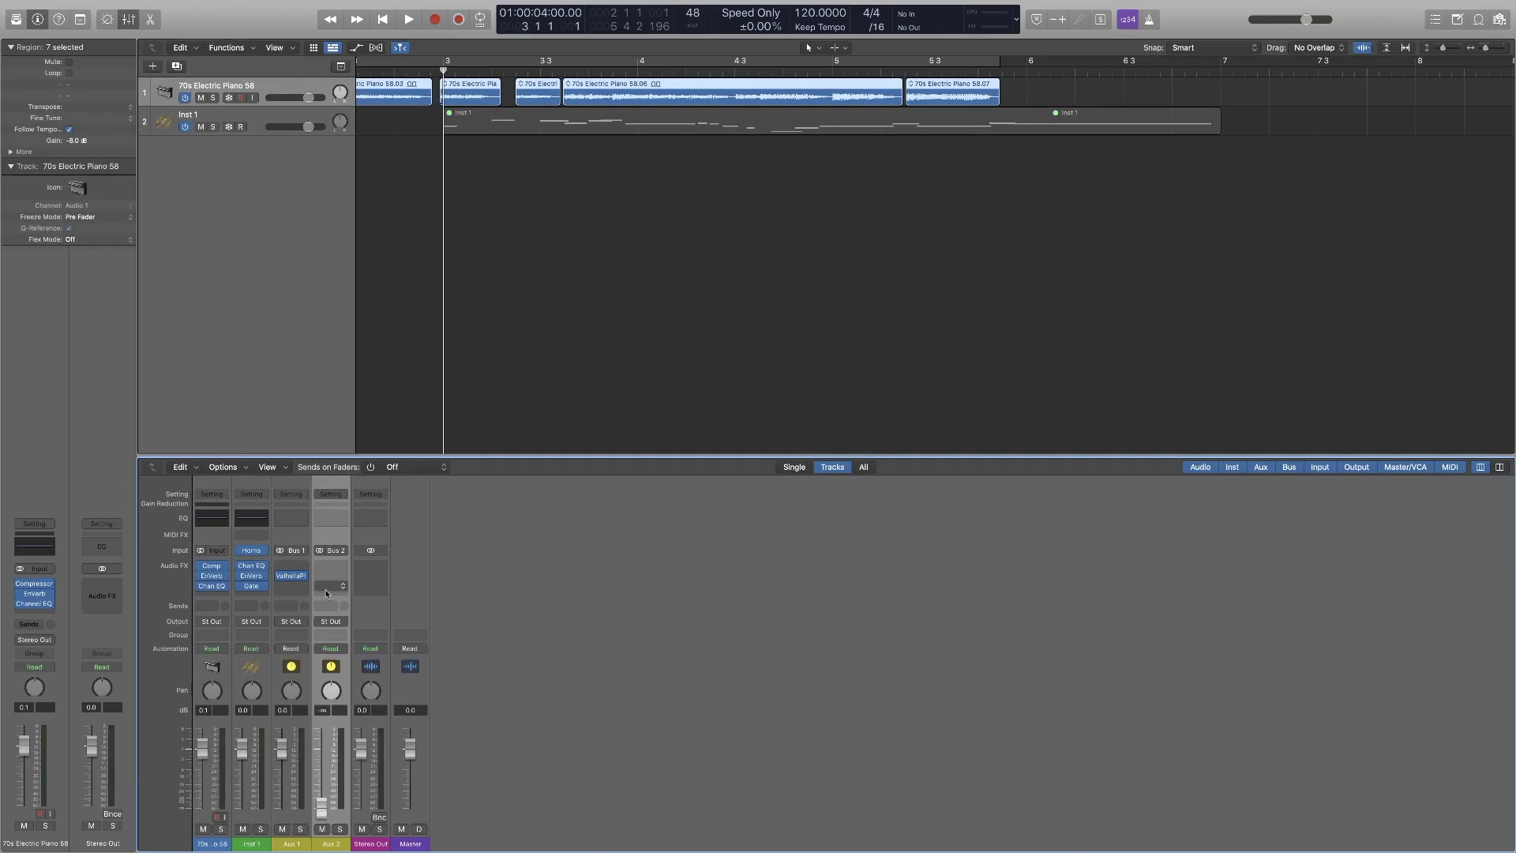
Insert the ValhallaPlate reverb on the Aux 2 channel strip and close its plug-in window.
click(327, 591)
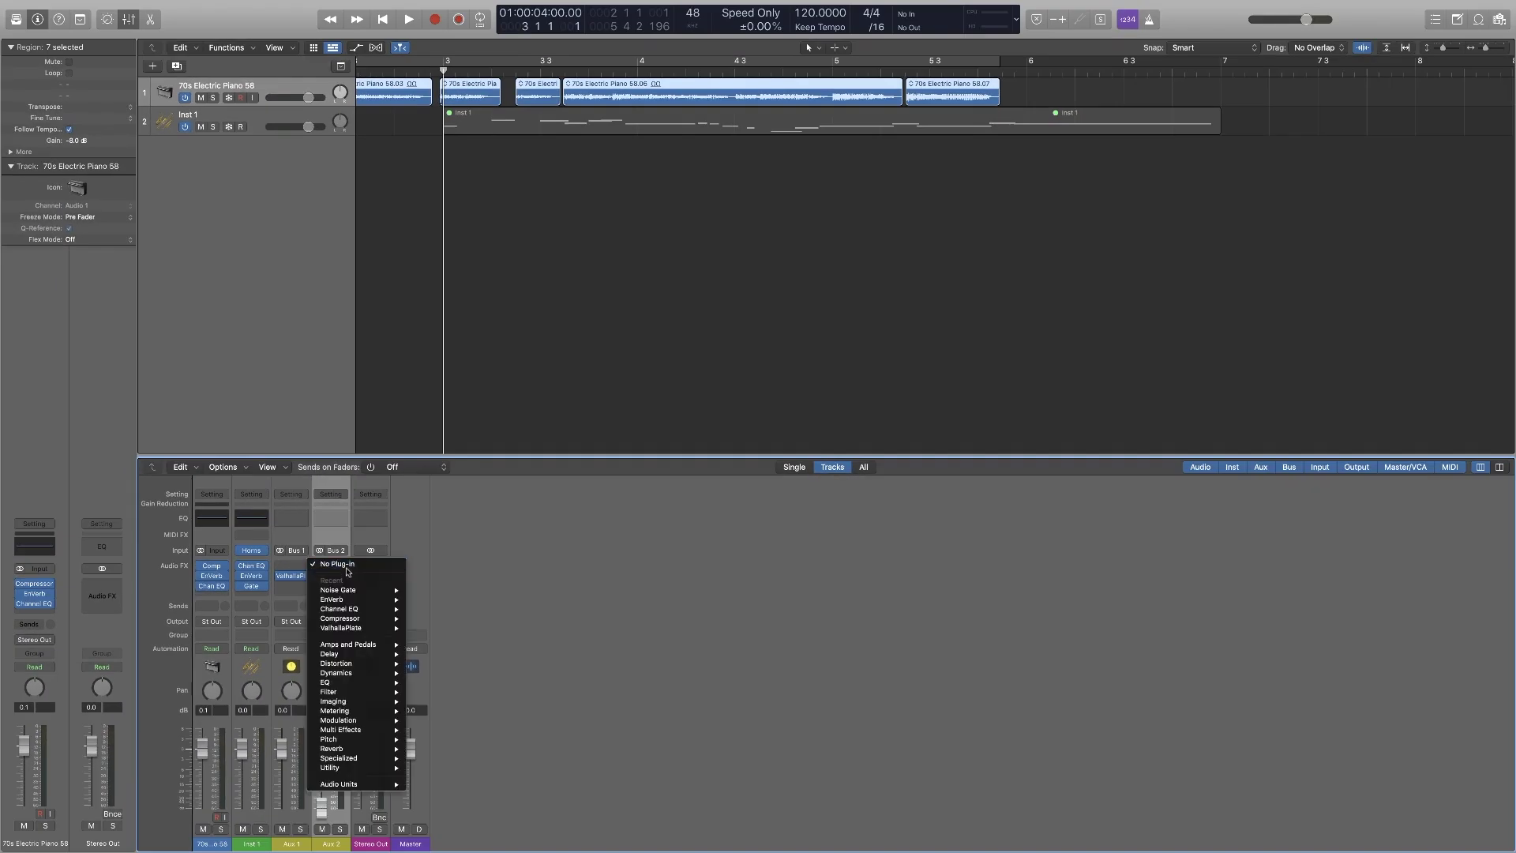
mouse_move(364, 629)
click(431, 628)
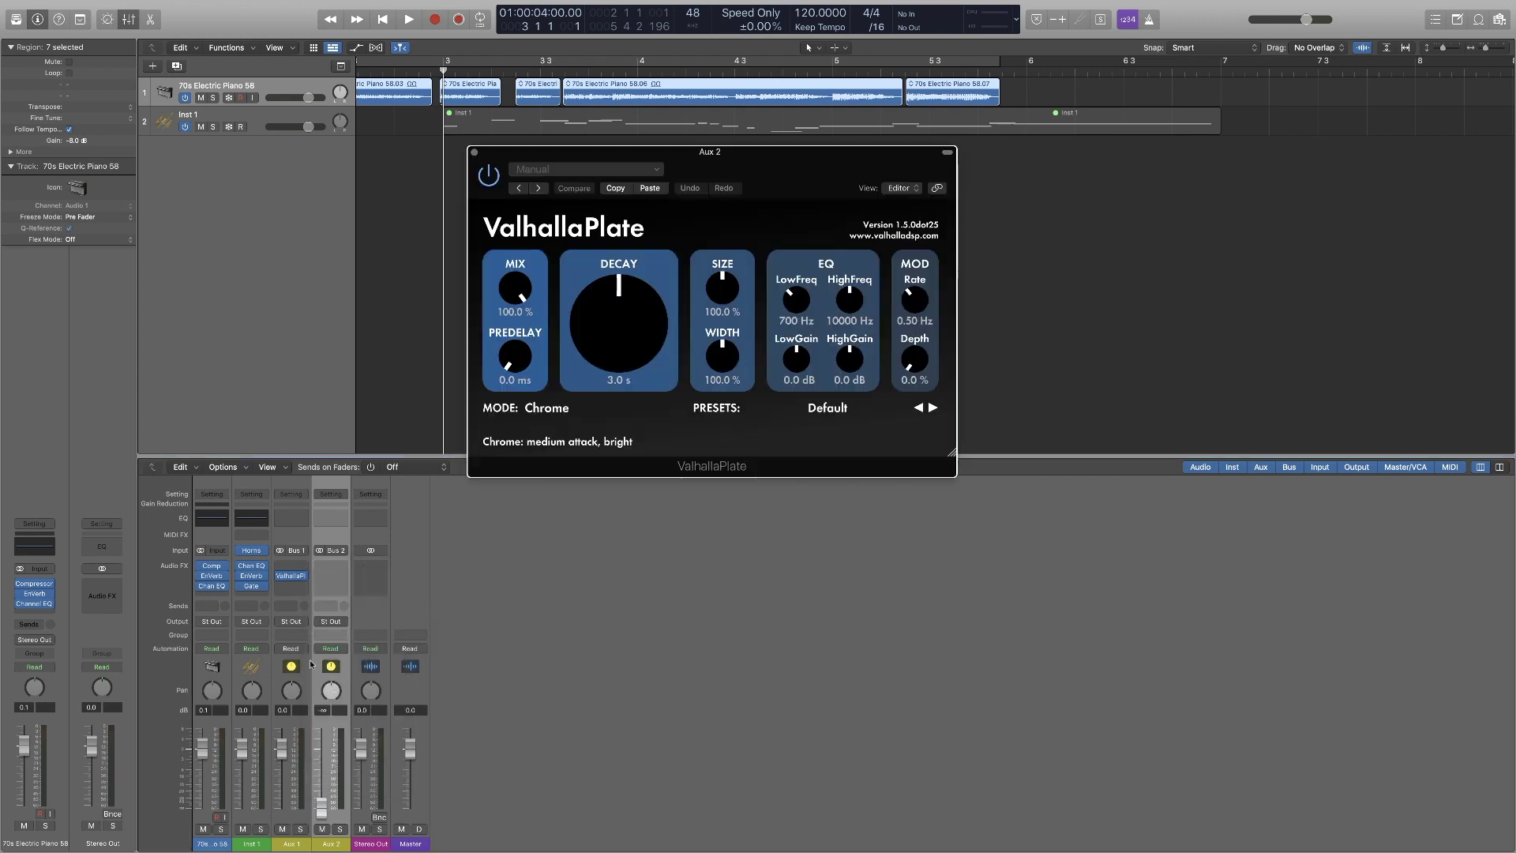
click(474, 152)
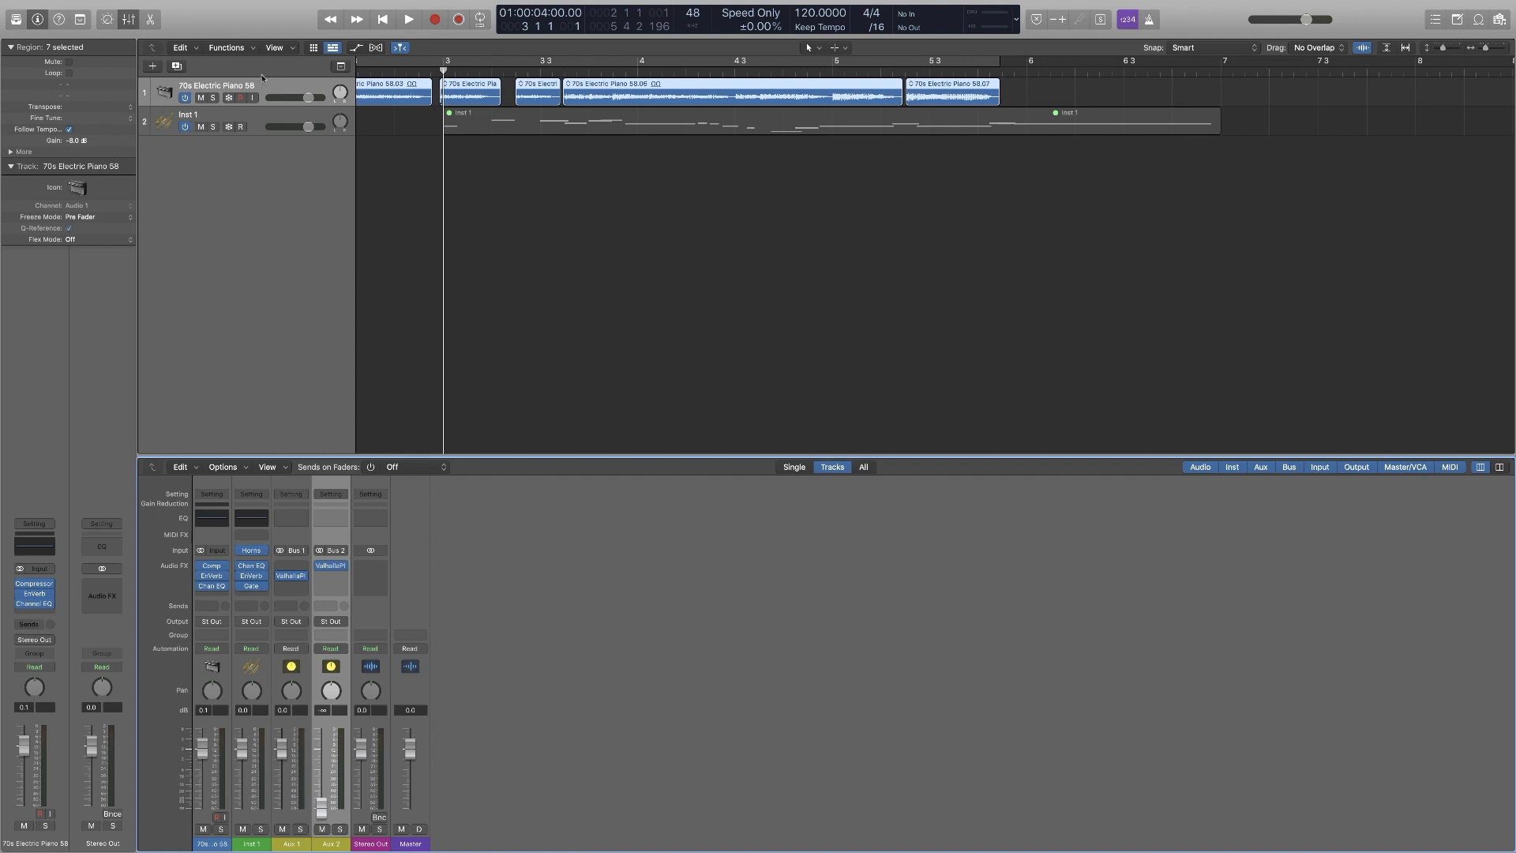
Add a Bus 2 send to the 70s Electric Piano 58 track and raise its send level.
click(31, 624)
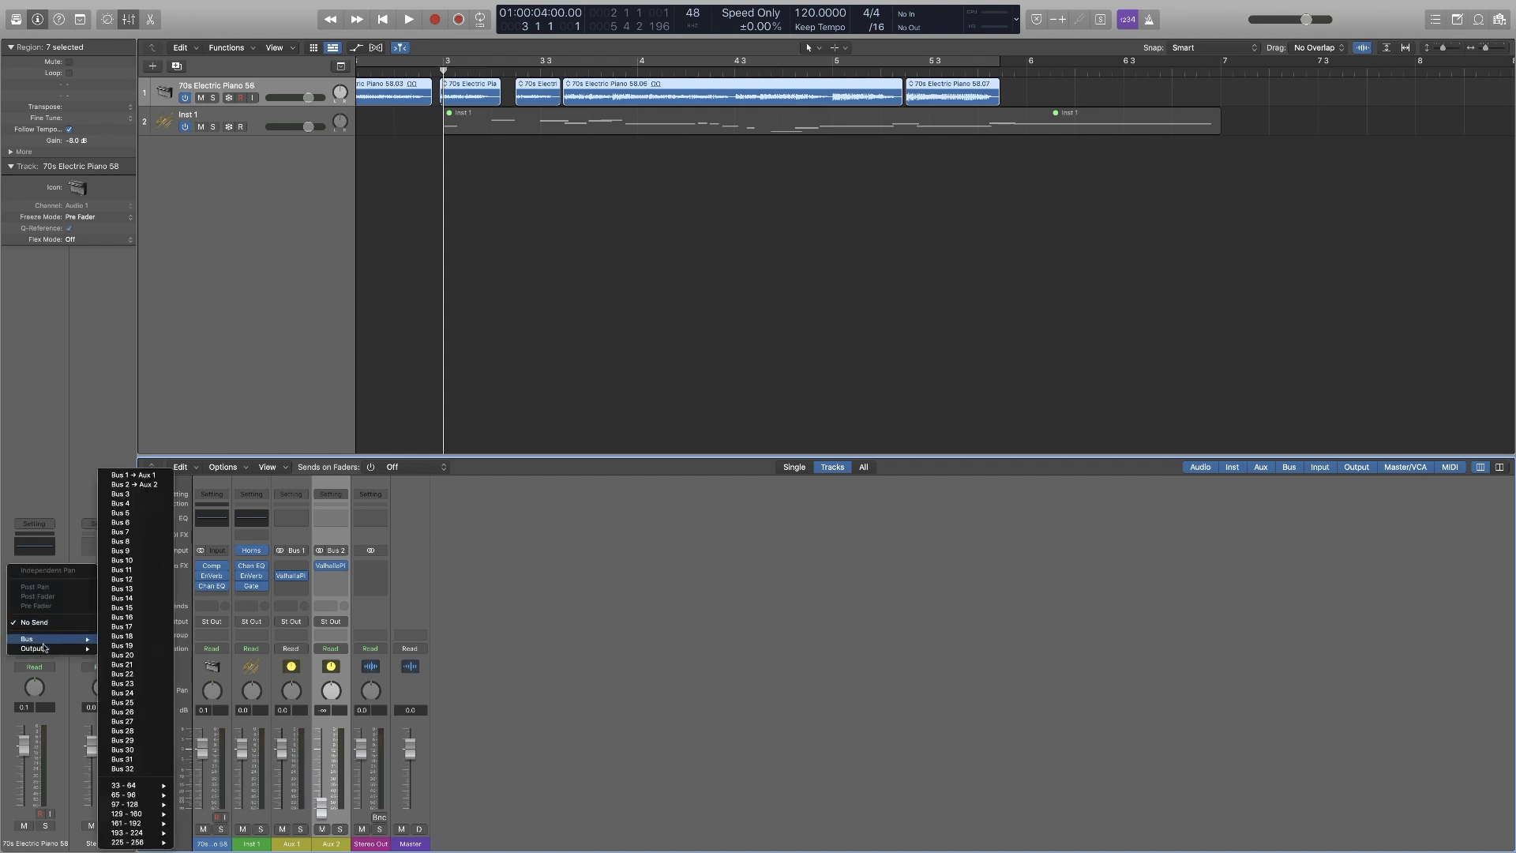
mouse_move(65, 642)
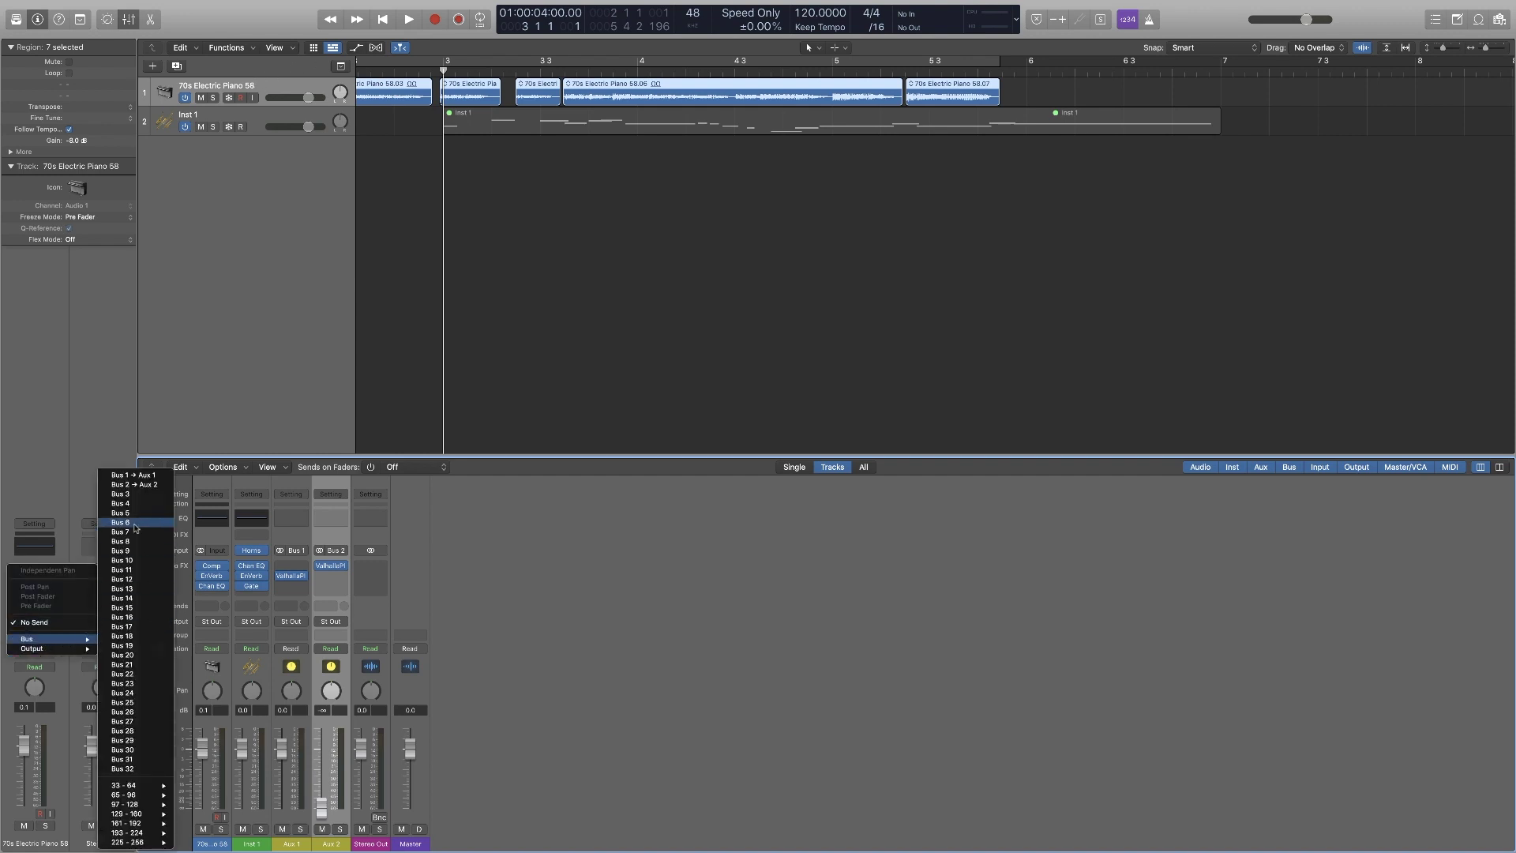
click(148, 484)
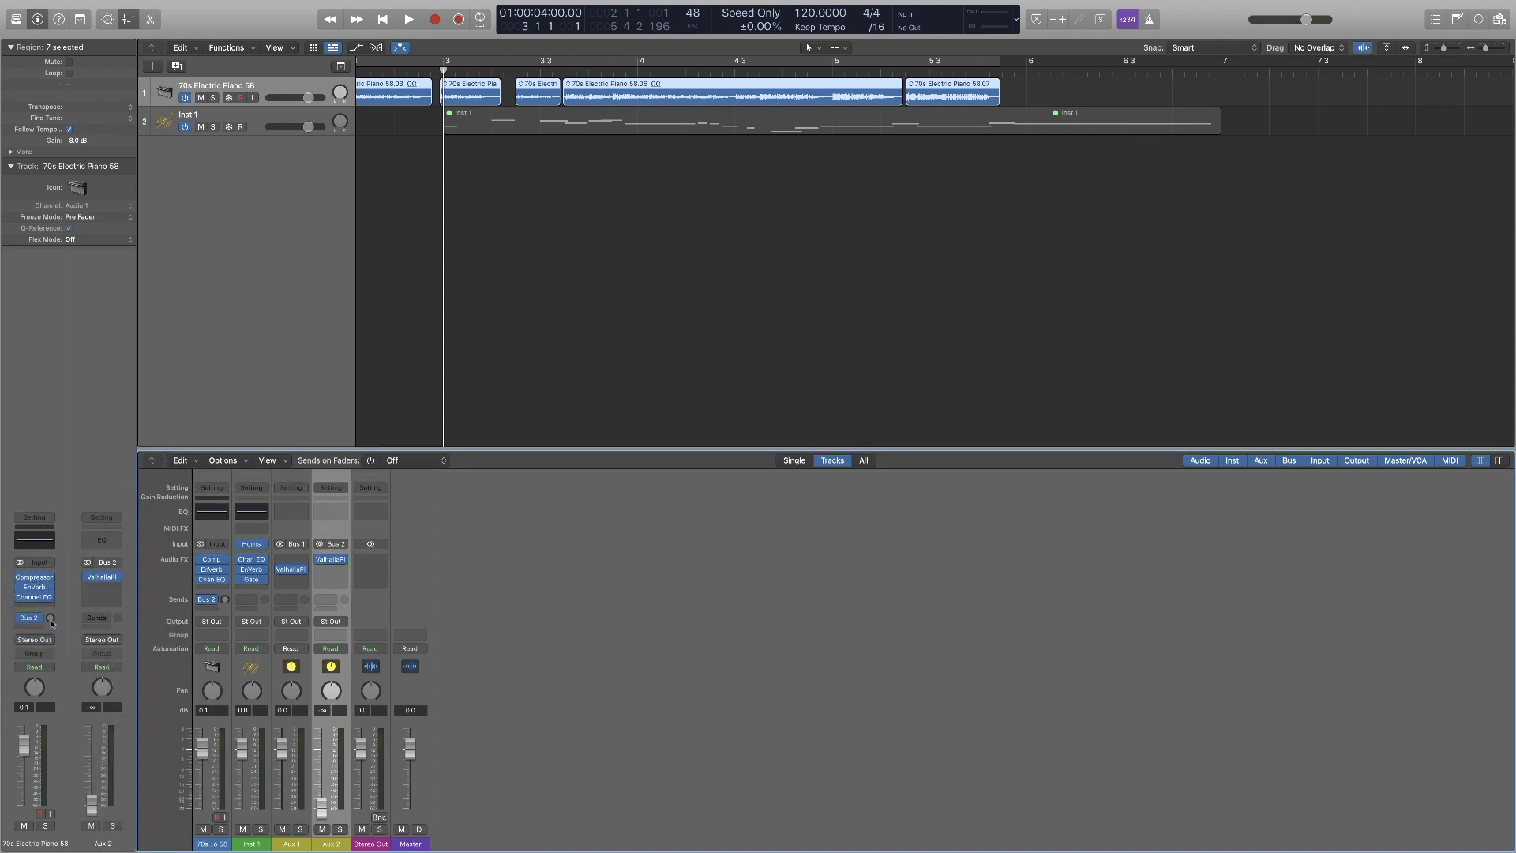
drag(51, 619, 50, 609)
Solo the 70s Electric Piano 58 track and reset the Aux 2 fader to 0.0 dB.
click(45, 825)
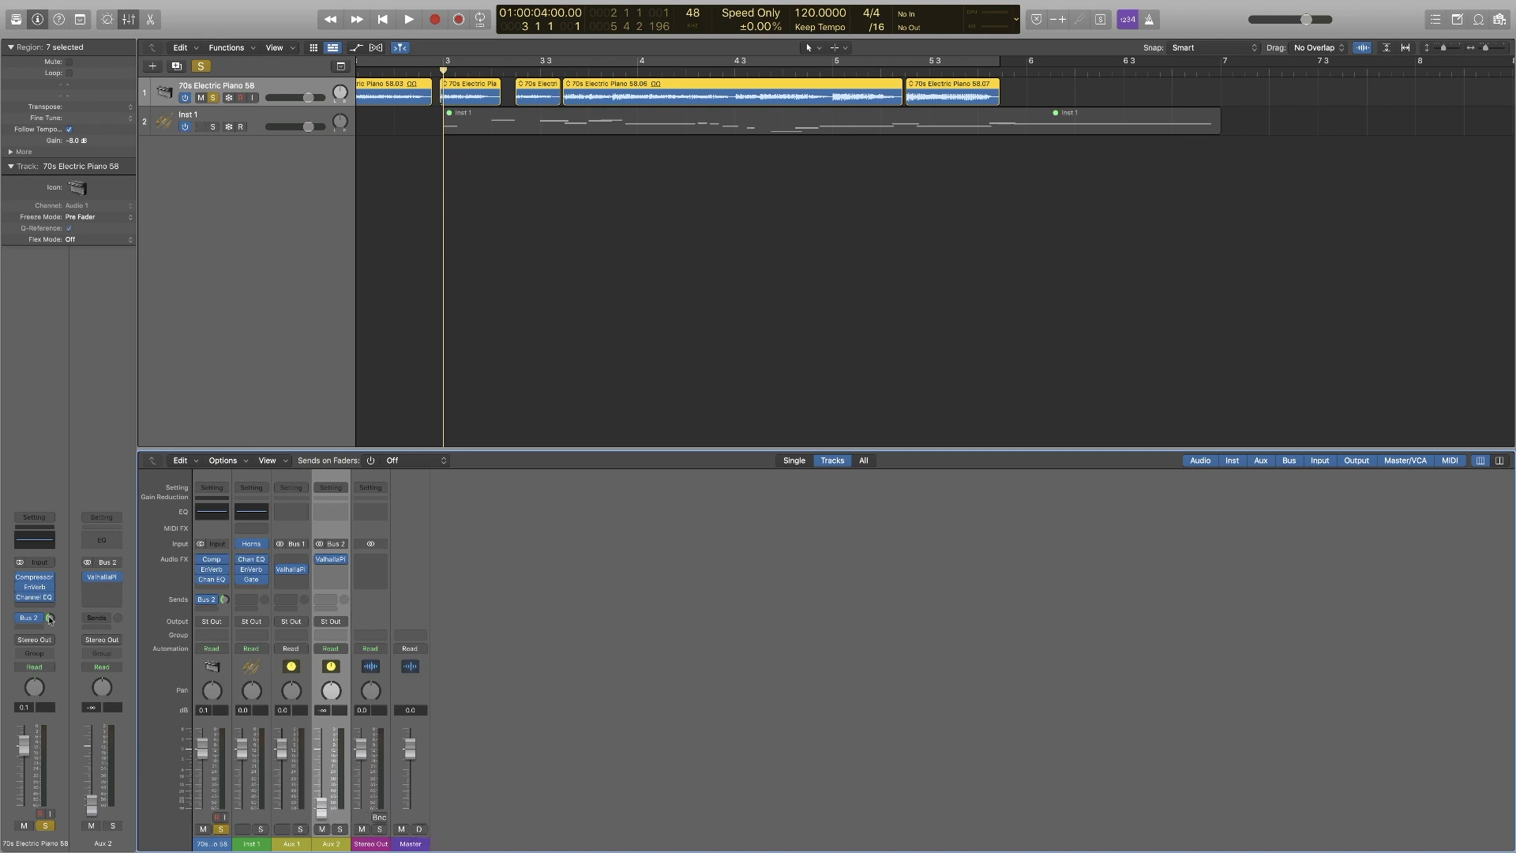
drag(50, 619, 50, 617)
alt+click(323, 813)
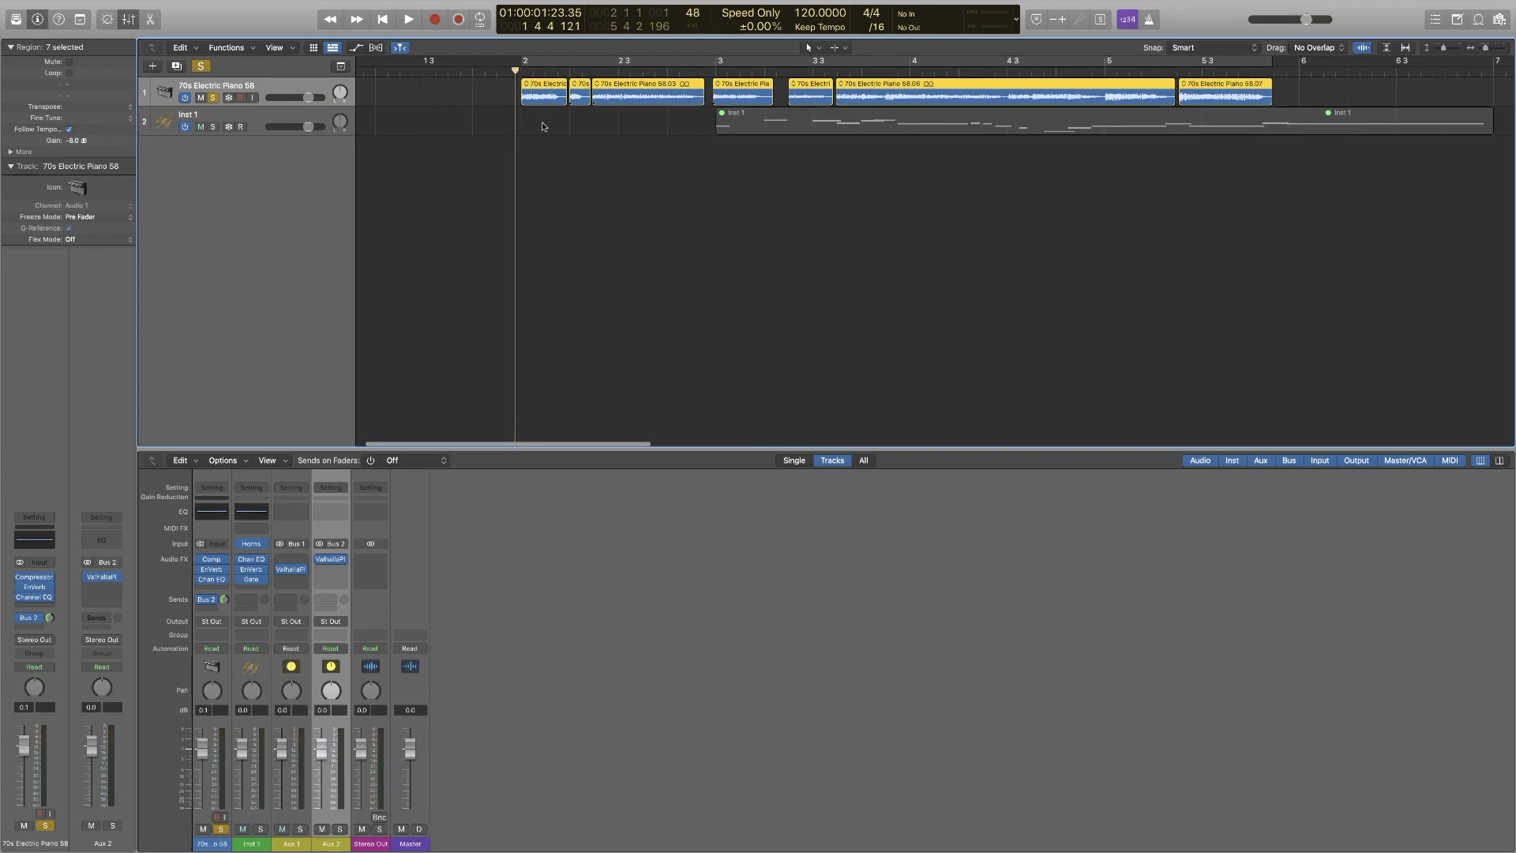
Play the soloed electric piano and adjust its Bus 2 send level to set the reverb amount.
key(space)
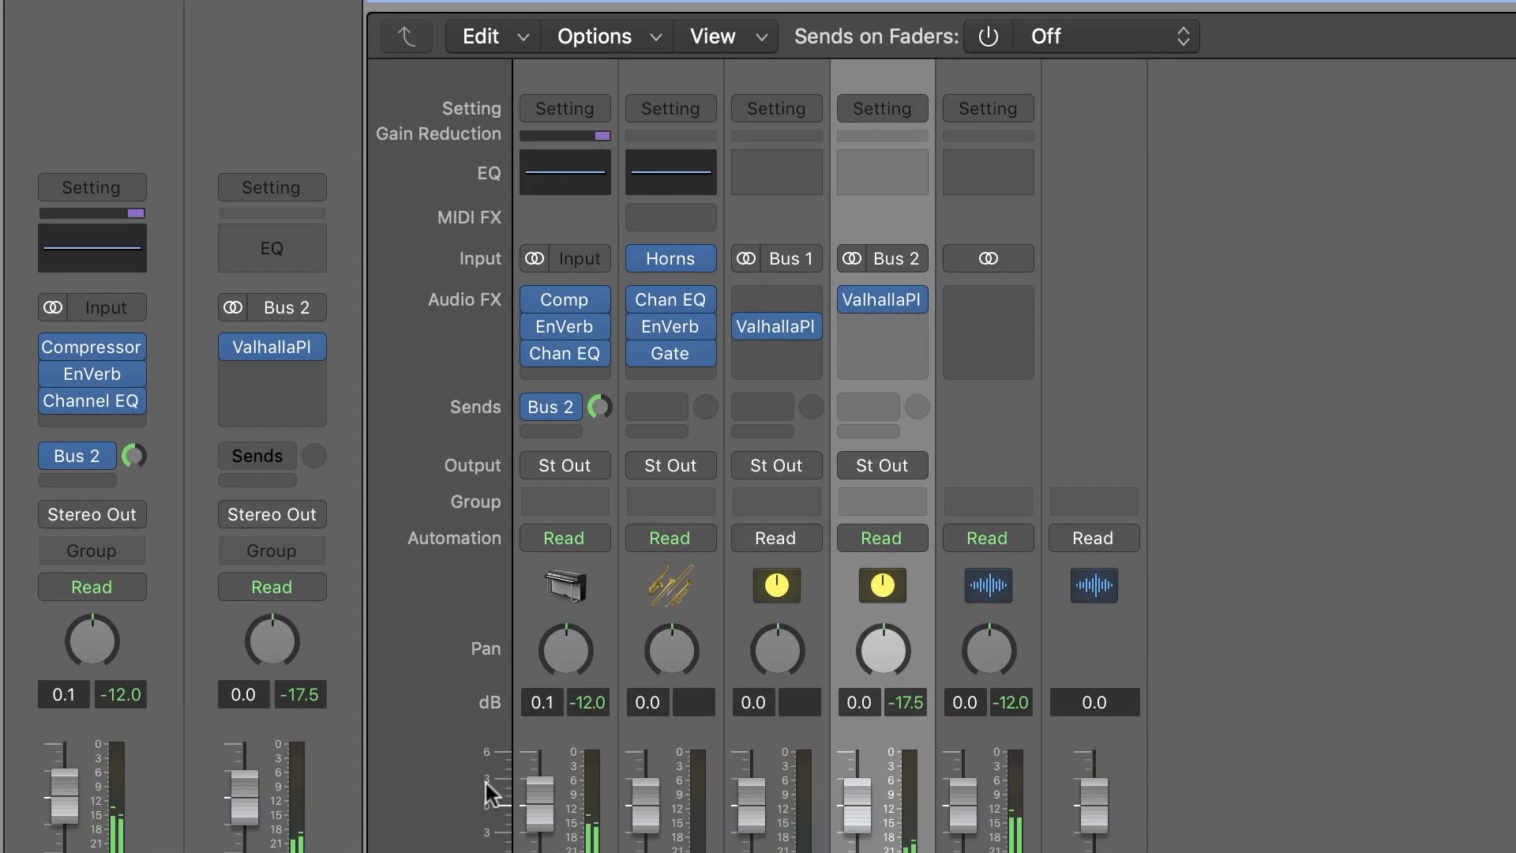
drag(134, 456, 119, 312)
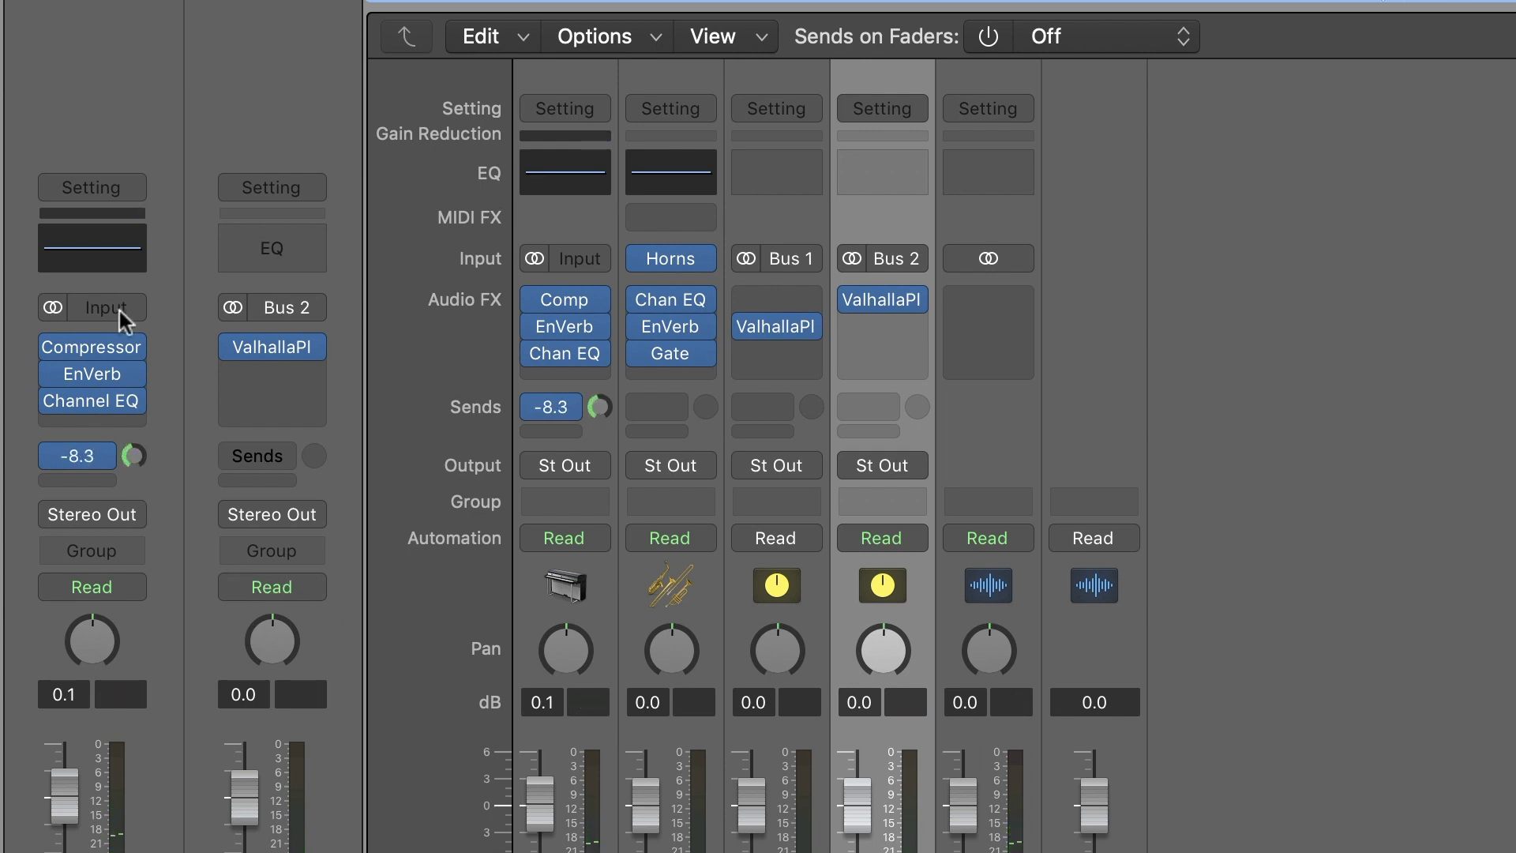
drag(142, 453, 139, 399)
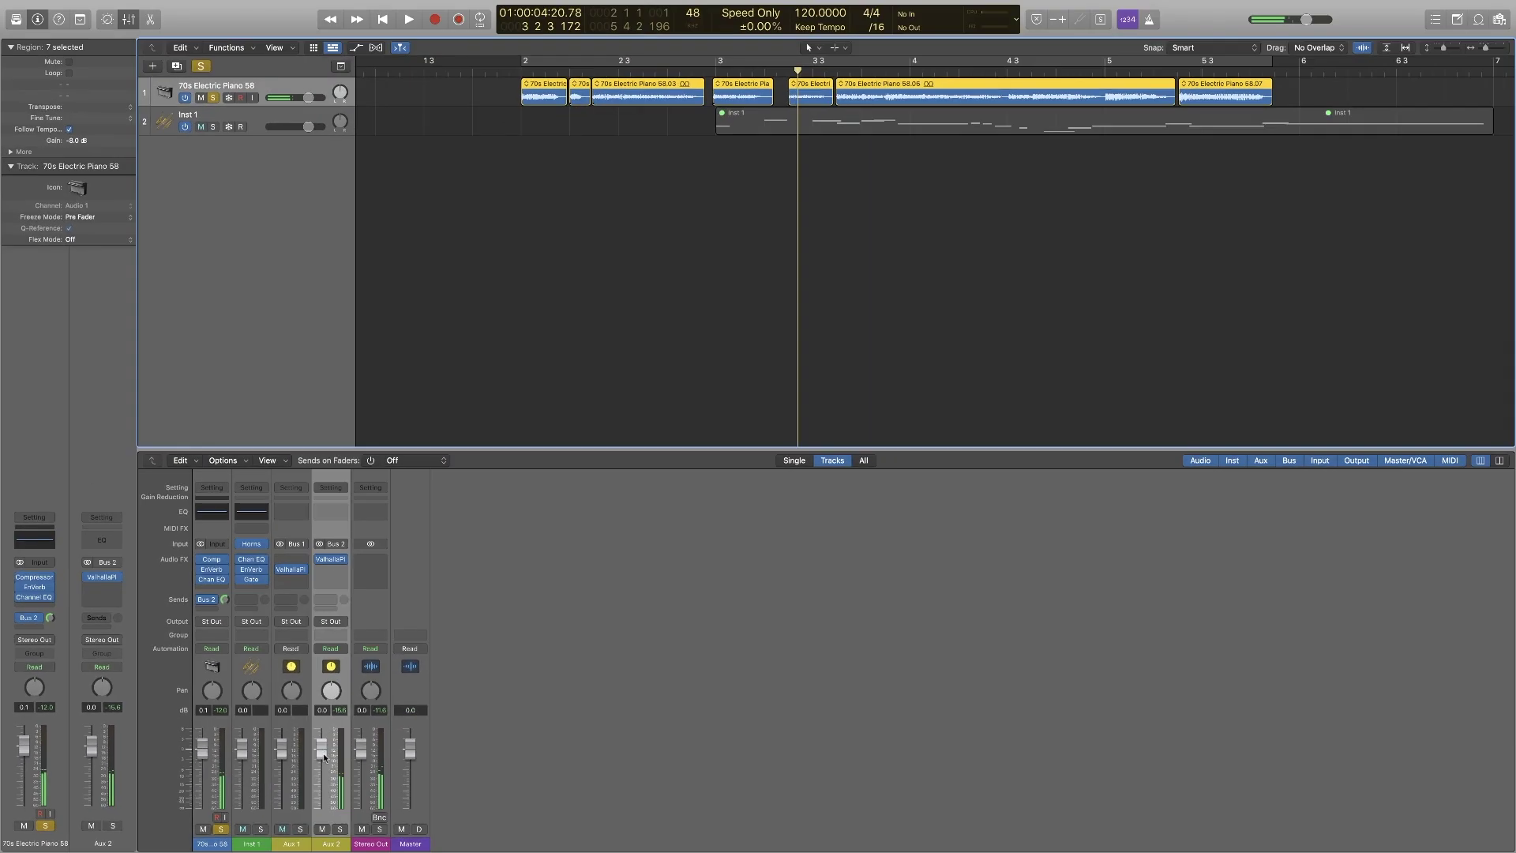
Lower the Aux 2 fader to -5.0 dB, and give the Inst 1 track a Bus 2 send with a raised level.
drag(322, 753, 322, 766)
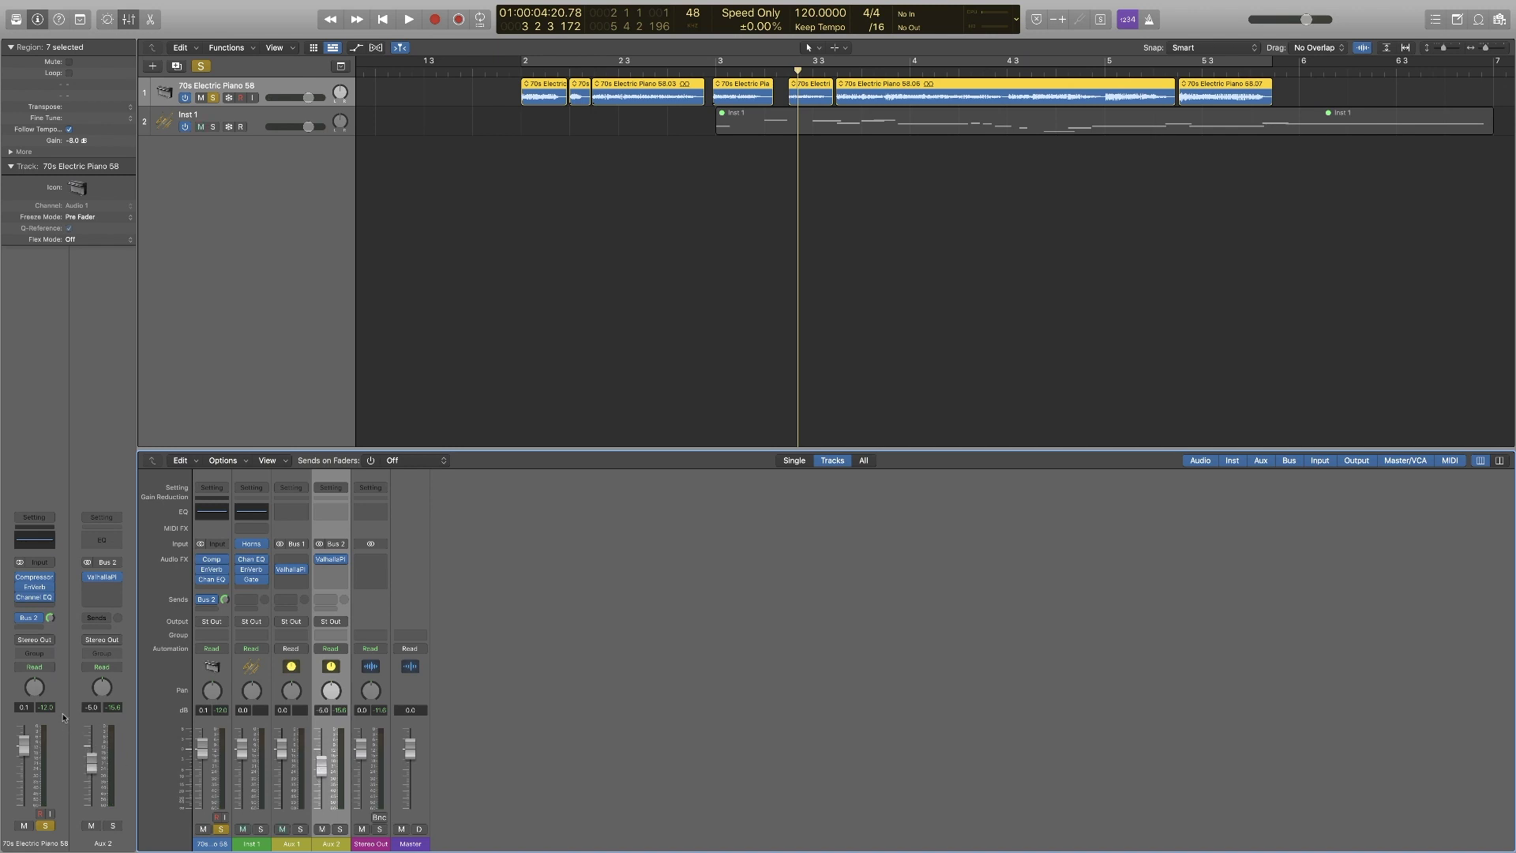
click(49, 619)
click(274, 113)
click(45, 623)
mouse_move(79, 632)
click(130, 484)
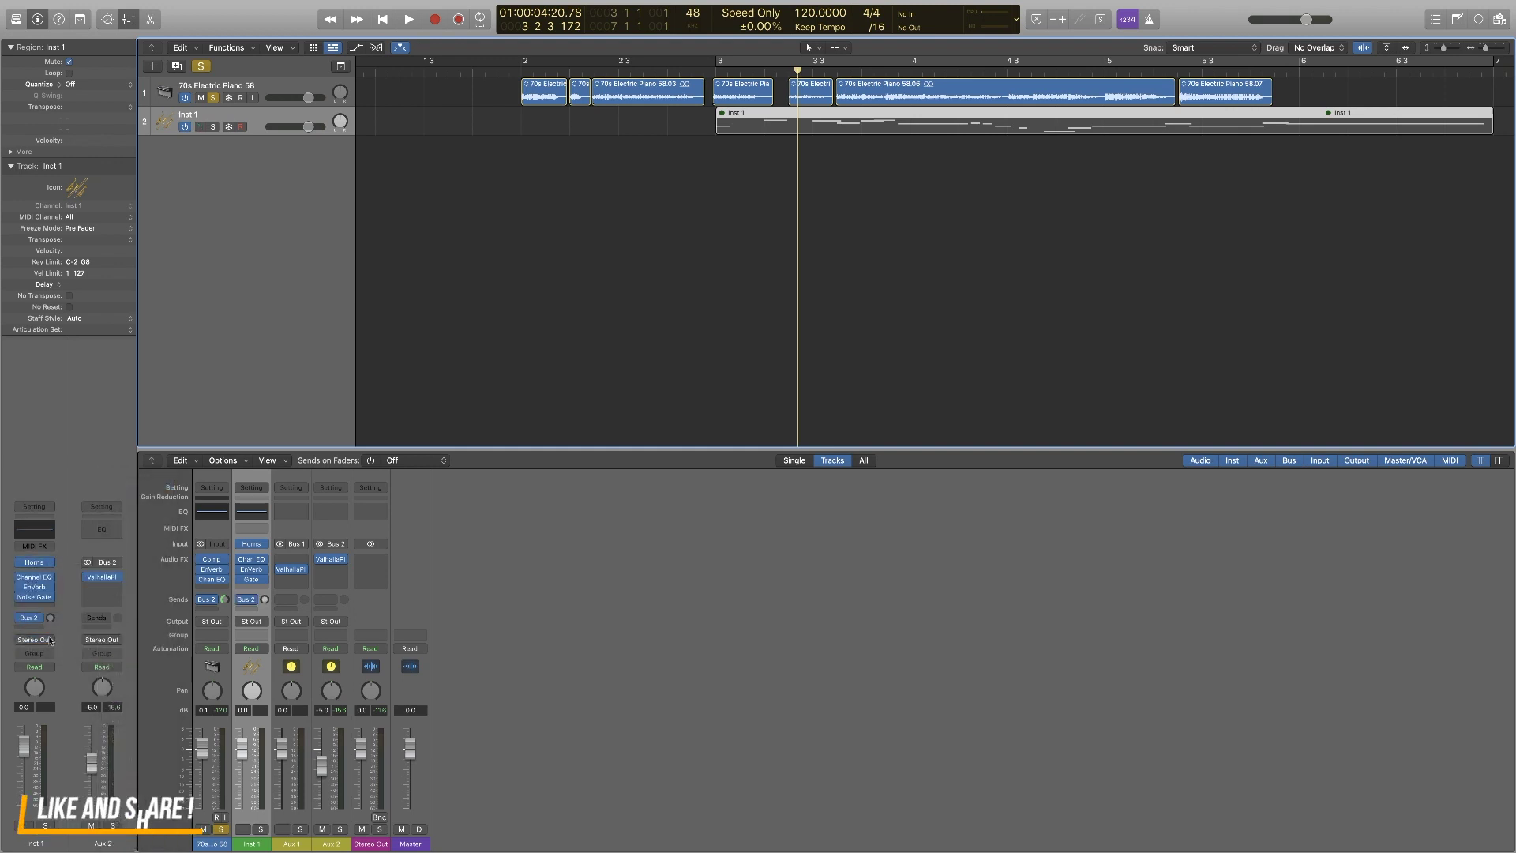
drag(50, 618, 50, 625)
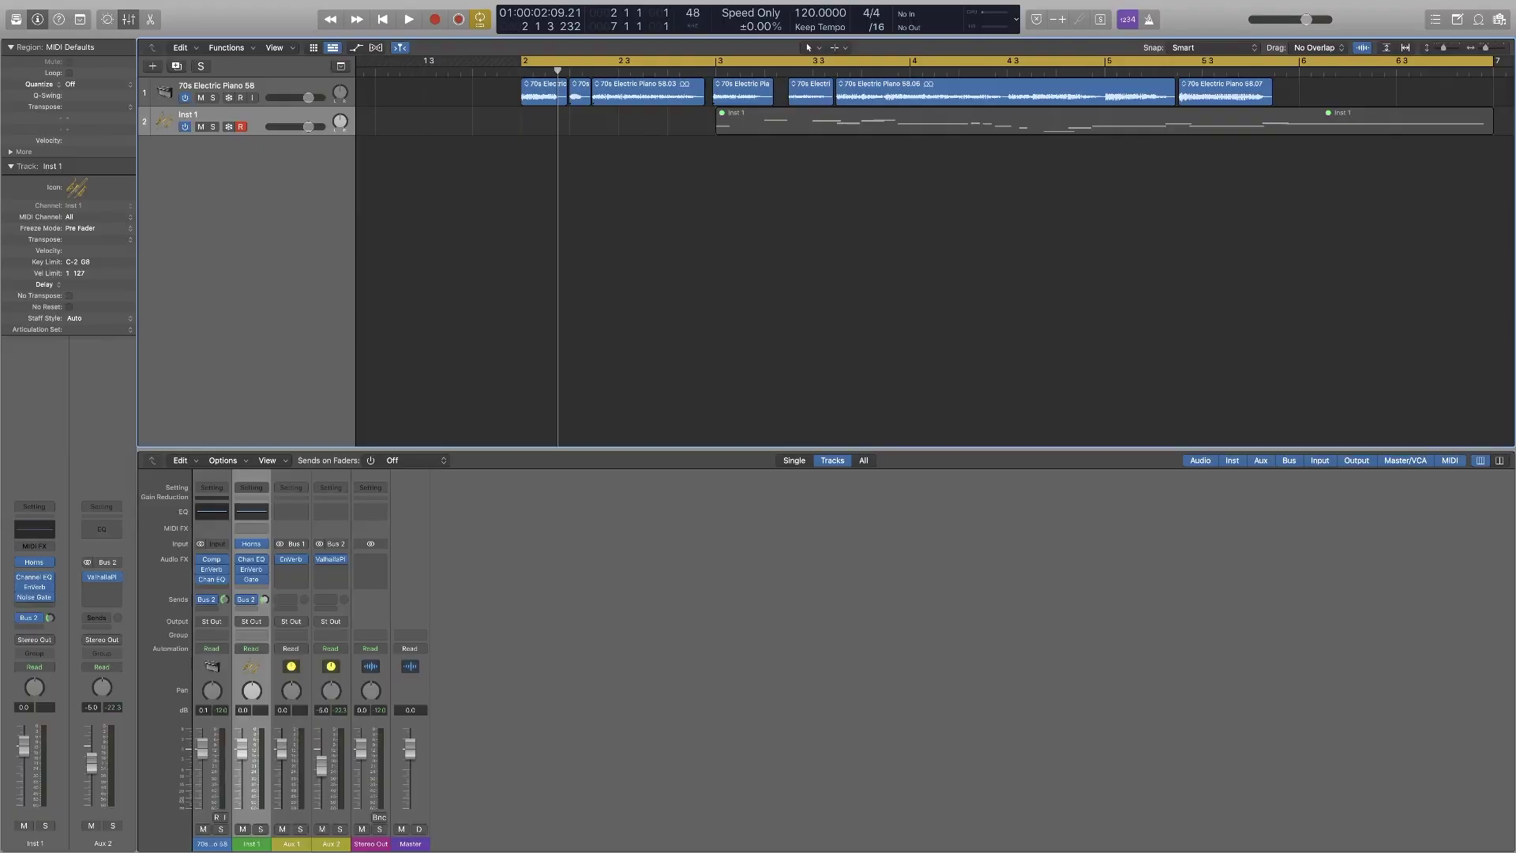
Open the audio device preferences to examine the I/O buffer size and processing settings, and close them.
click(55, 7)
mouse_move(62, 38)
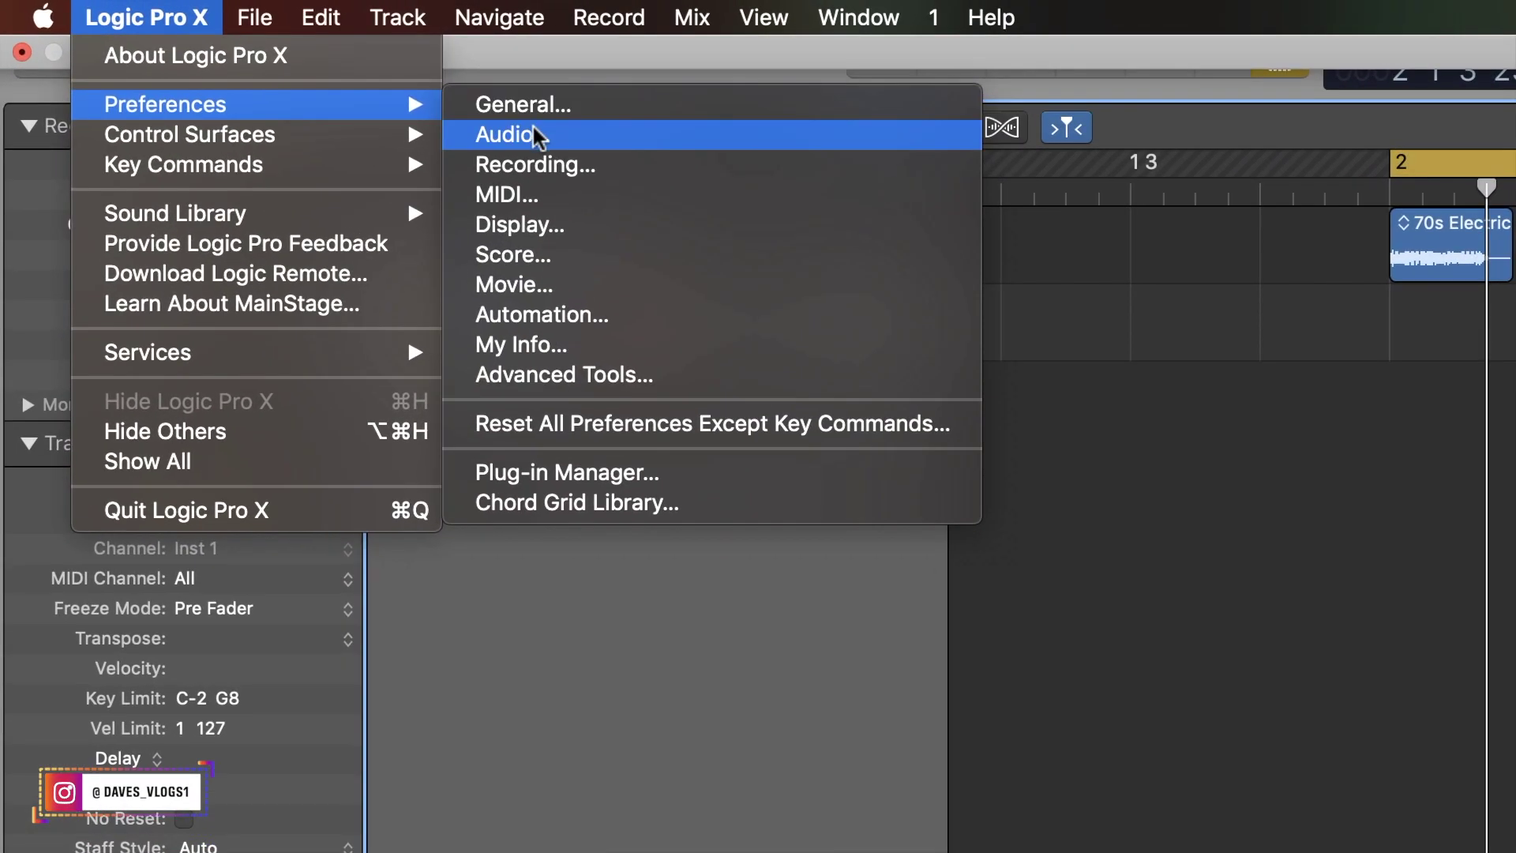
click(537, 136)
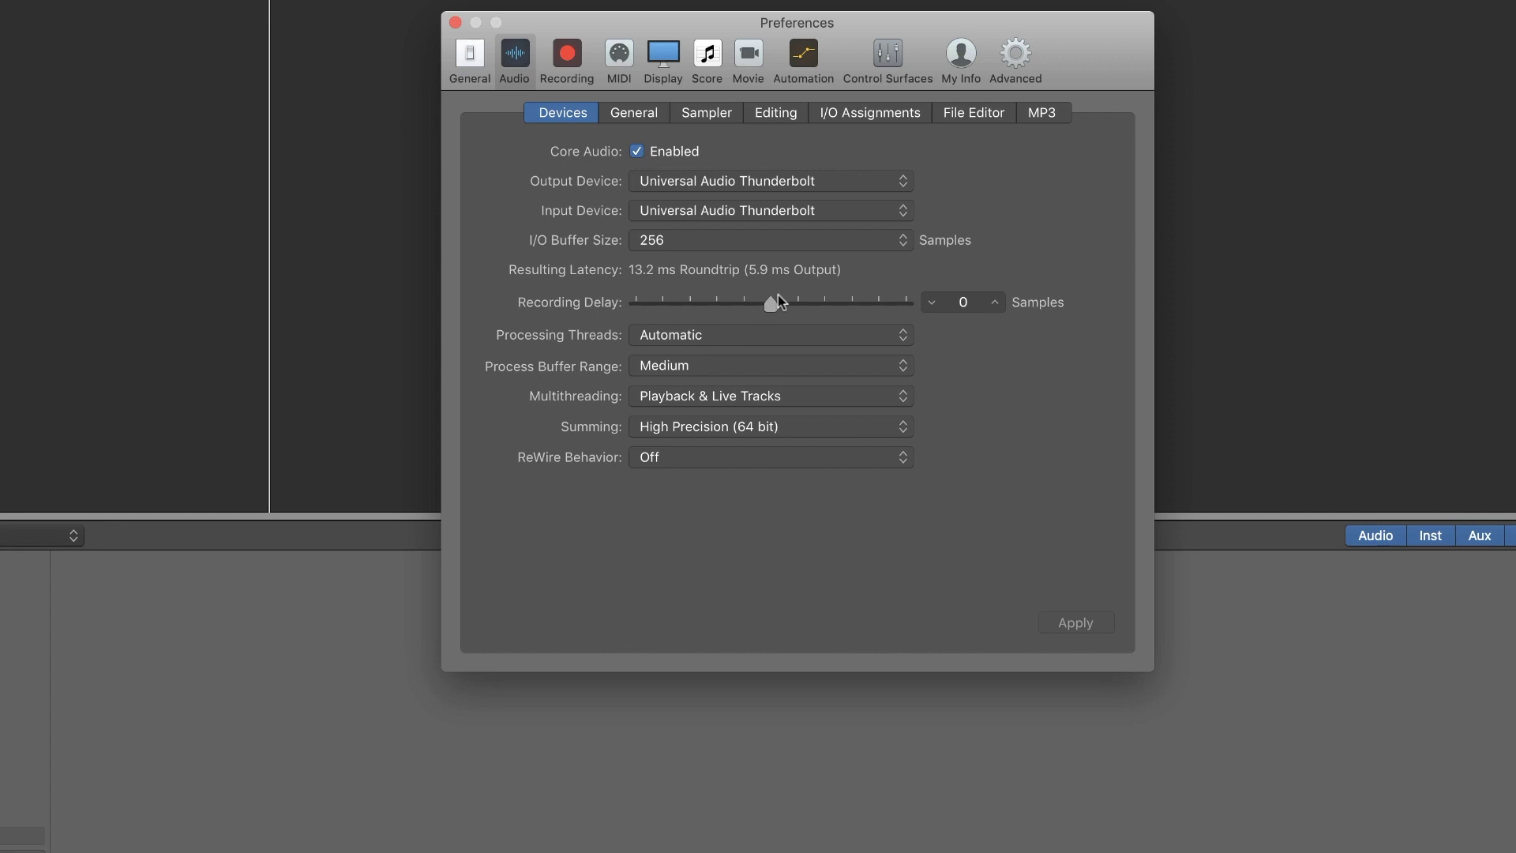
click(455, 23)
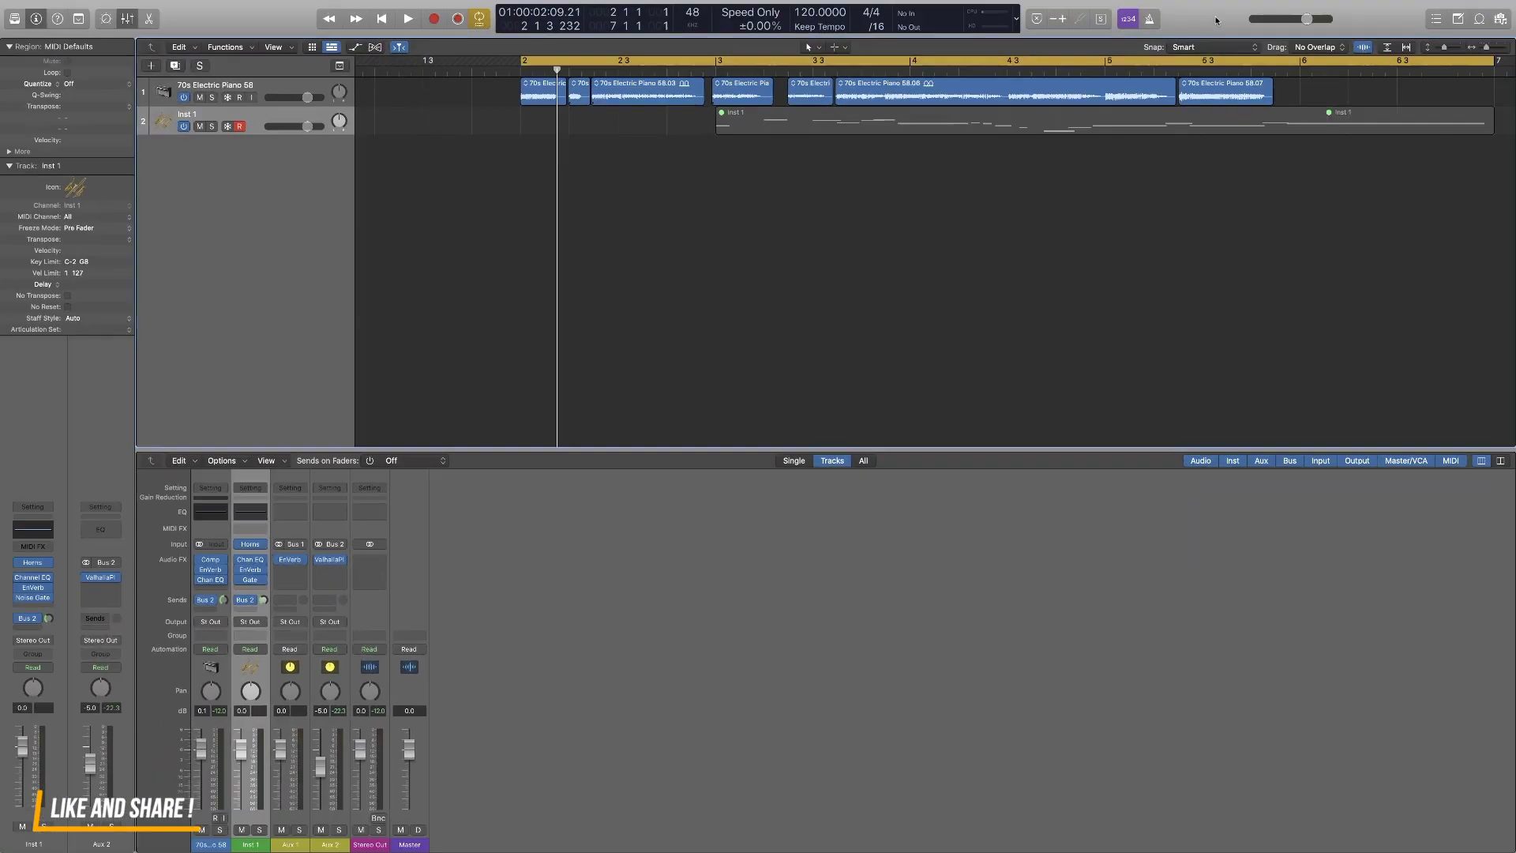
Add the Low Latency Mode control to the control bar and switch the mode on.
right_click(1120, 11)
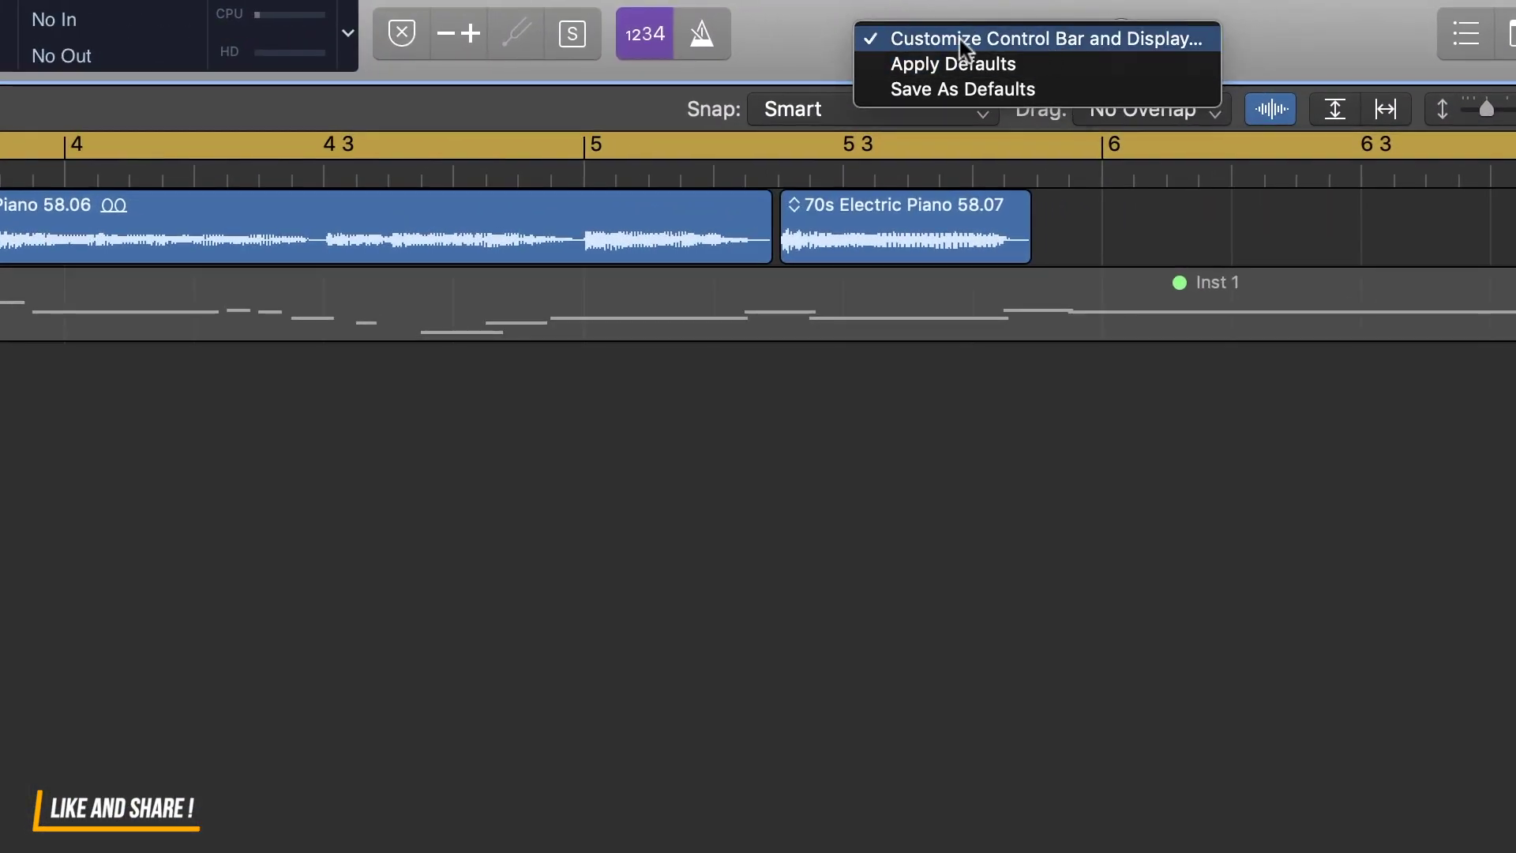
click(1006, 42)
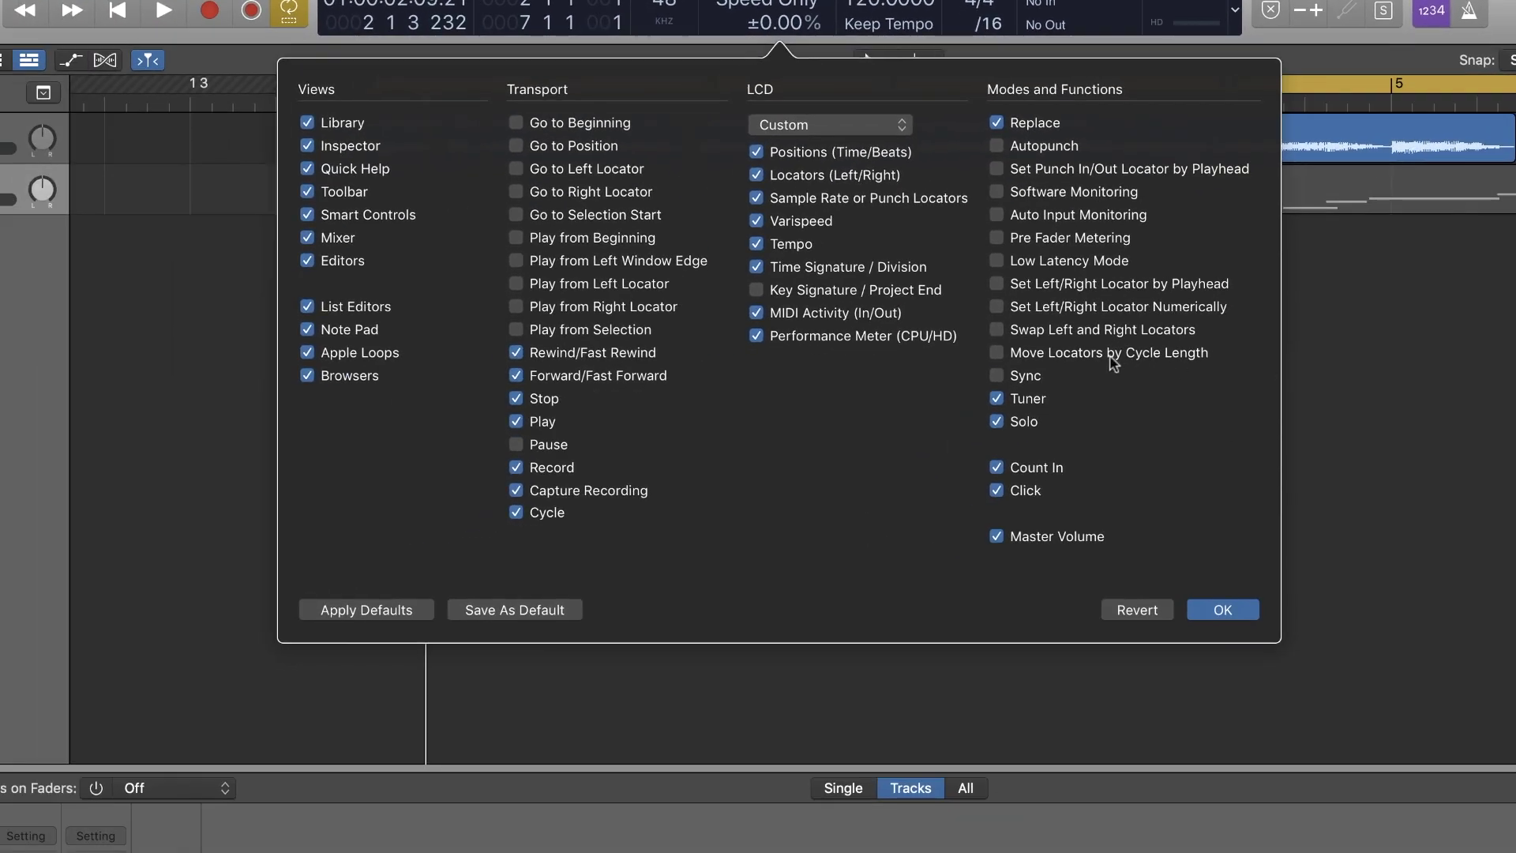
click(997, 261)
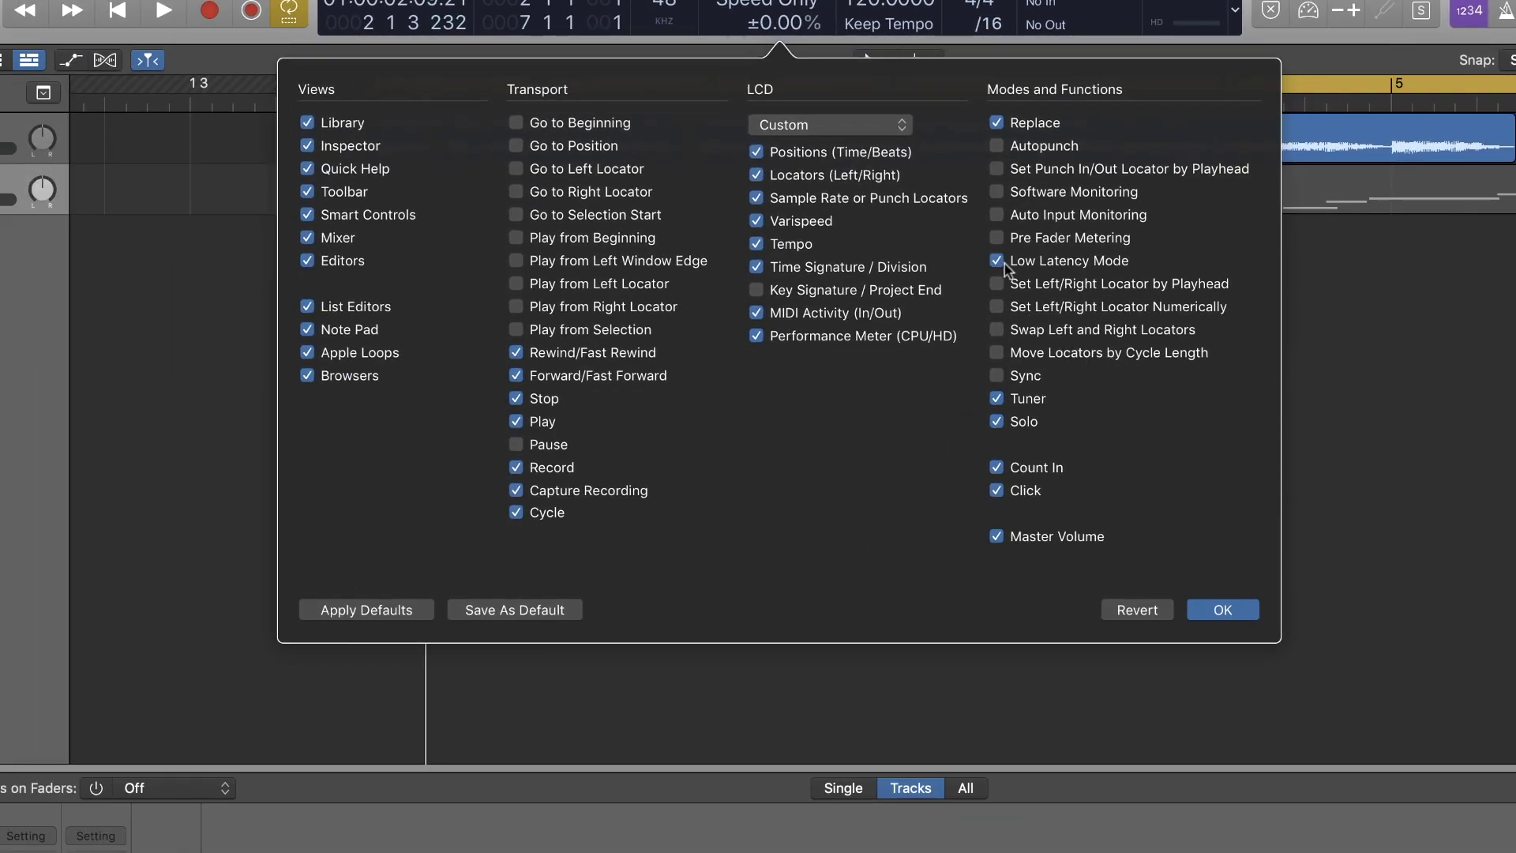
click(1226, 609)
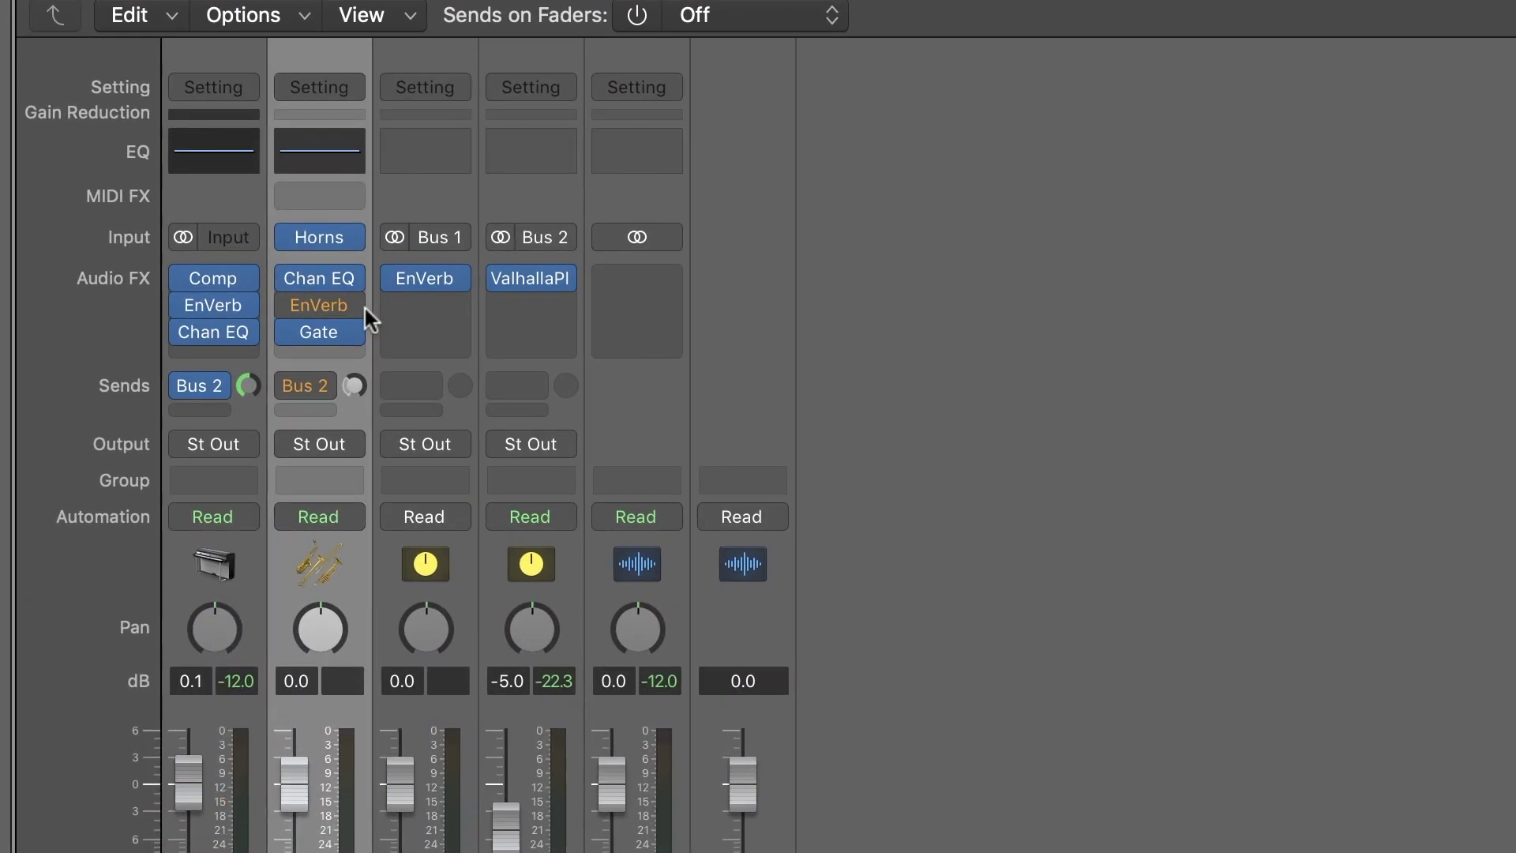
mouse_move(363, 304)
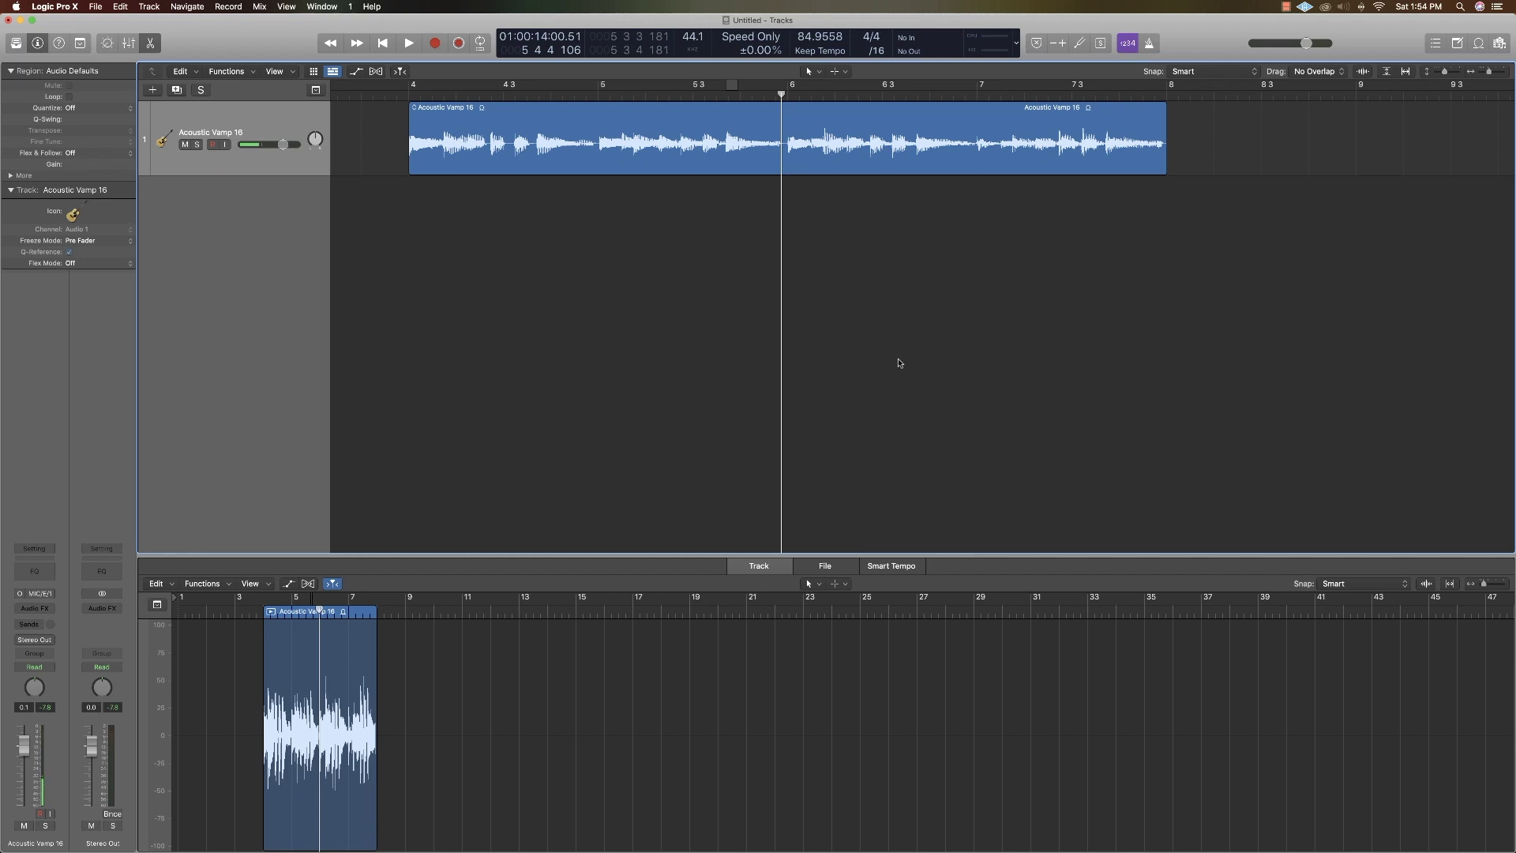
click(690, 138)
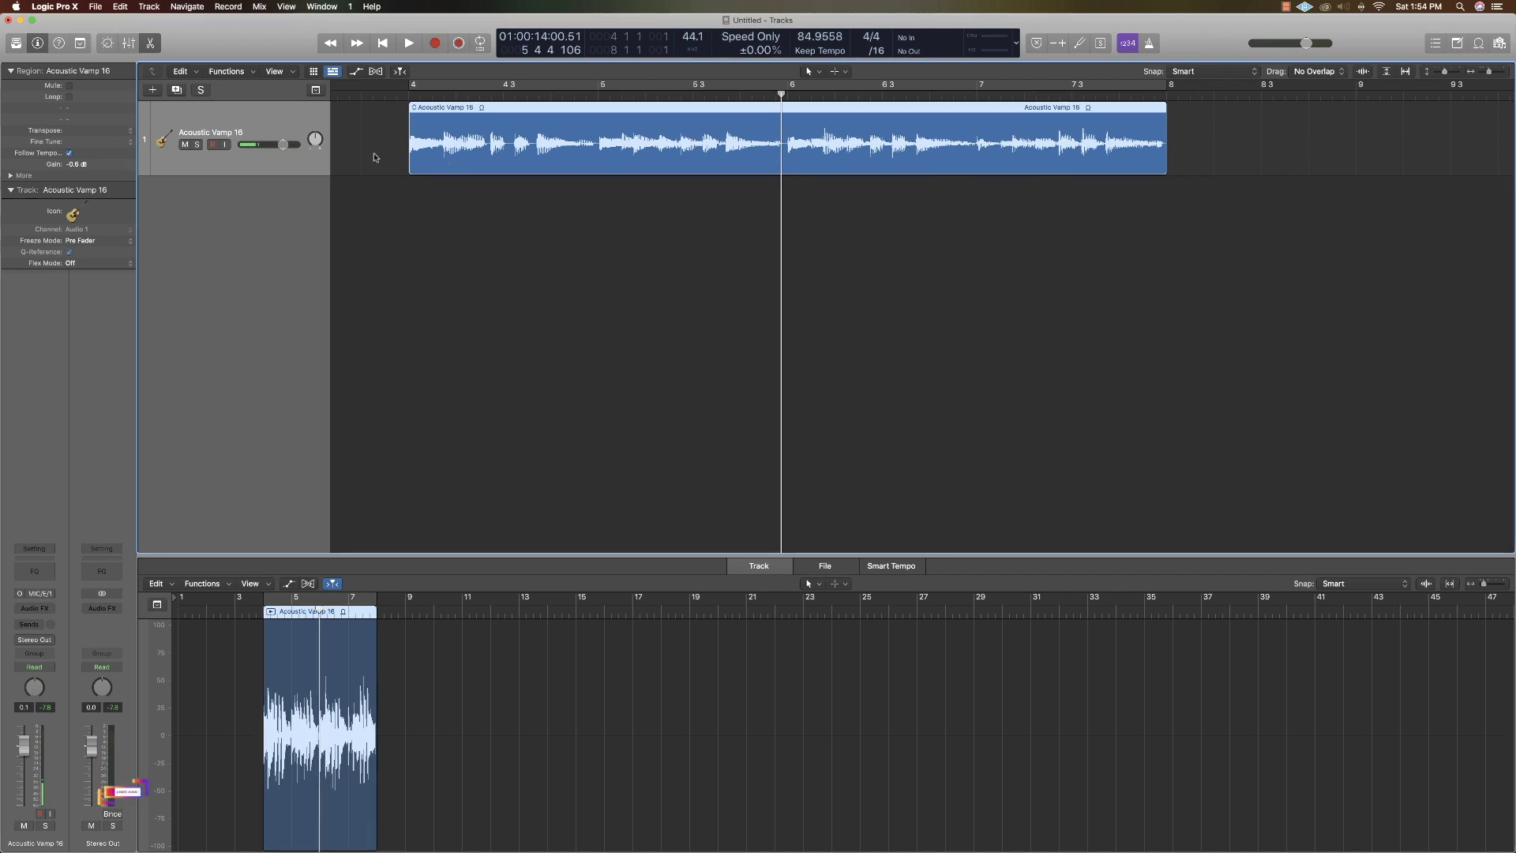
click(35, 607)
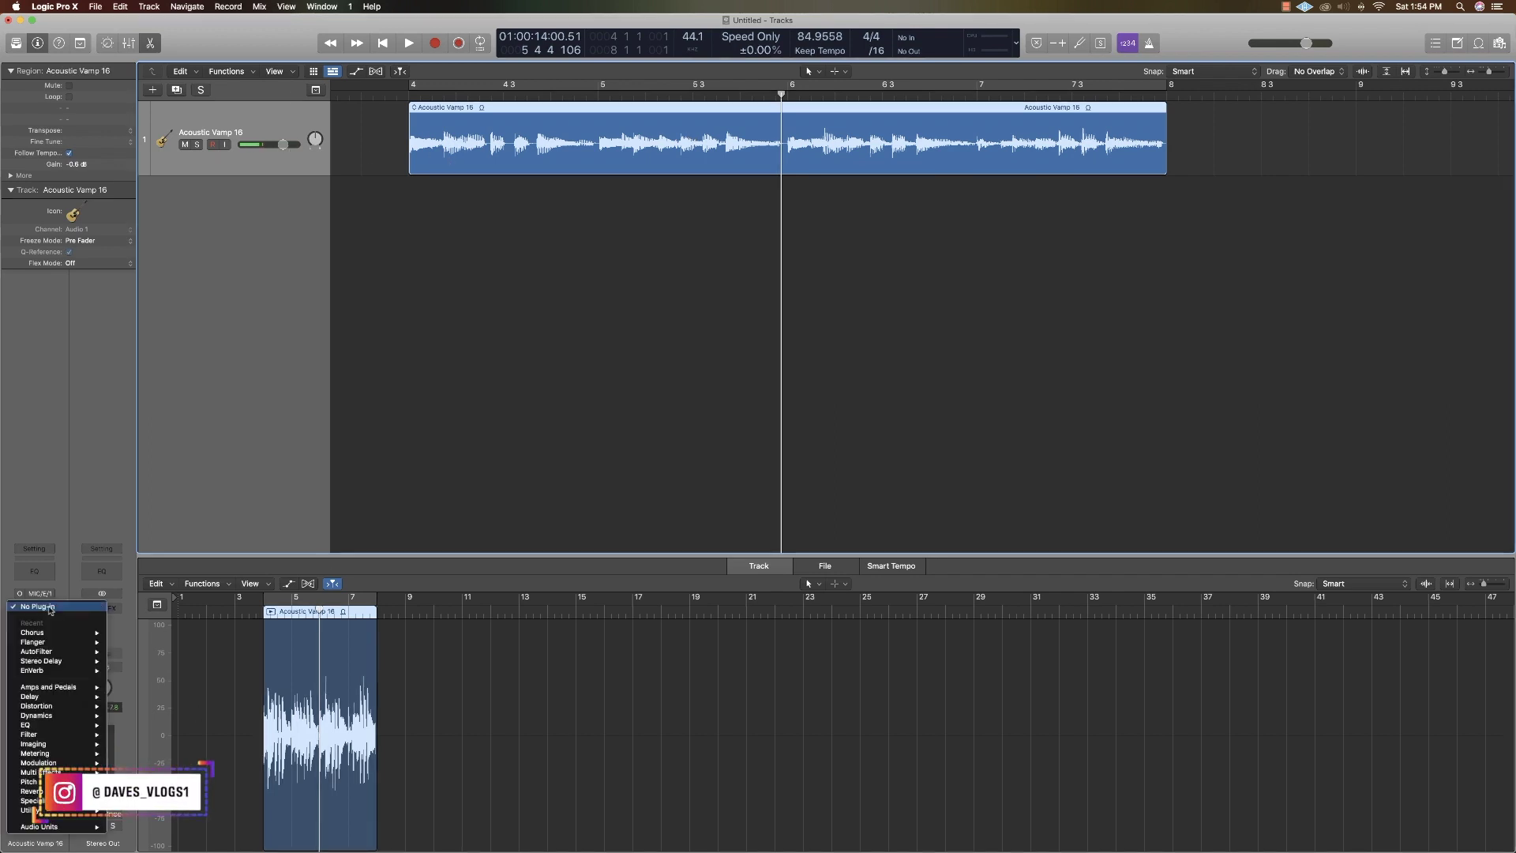
mouse_move(71, 644)
key(Escape)
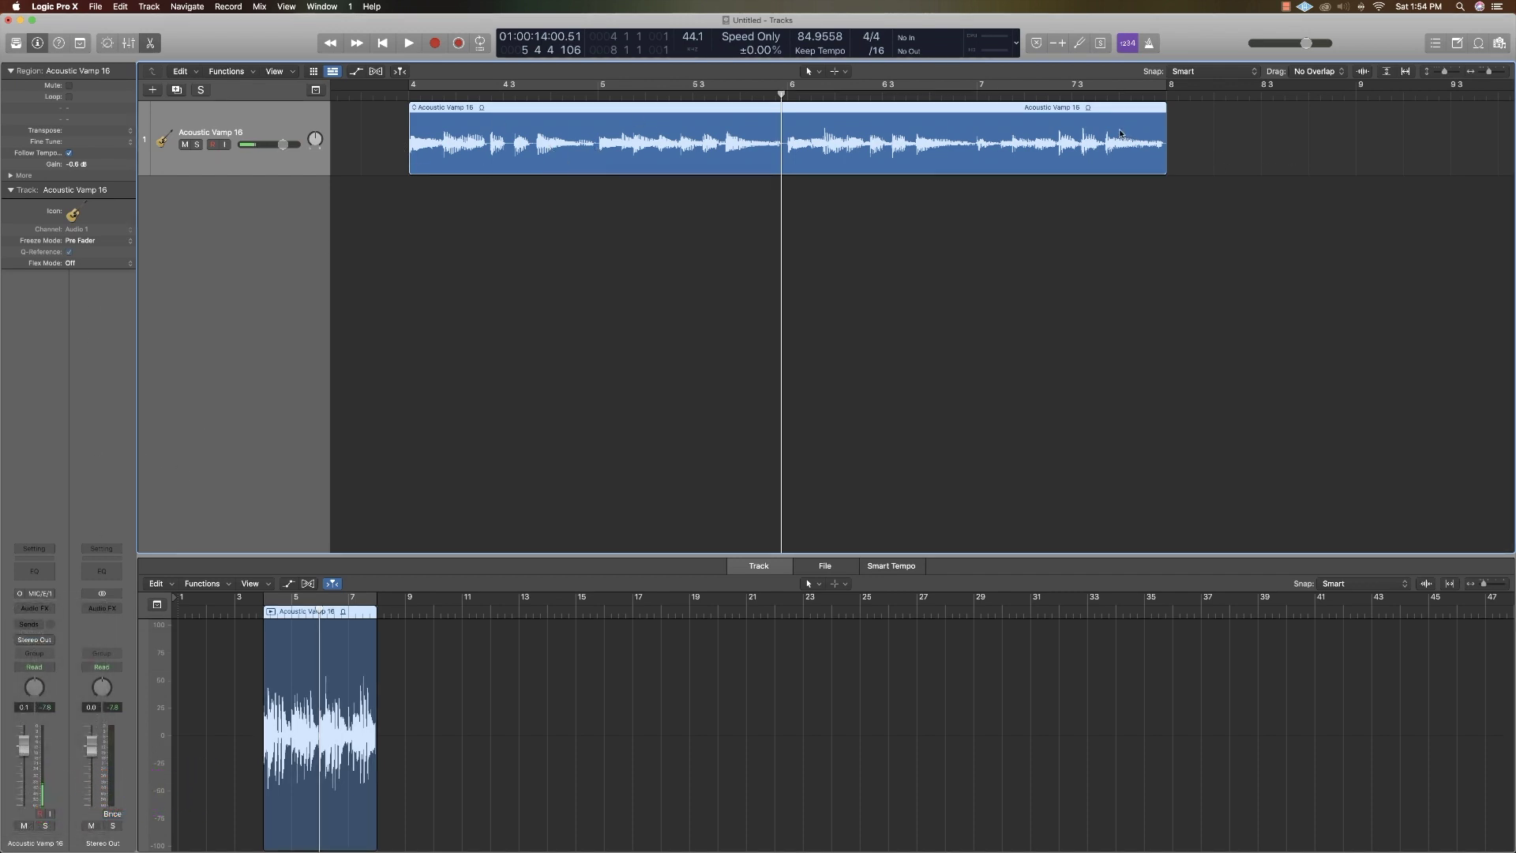
Split the Acoustic Vamp 16 region at position 5 3 3 161 and at bar 6, and select the short middle region.
drag(781, 94, 722, 96)
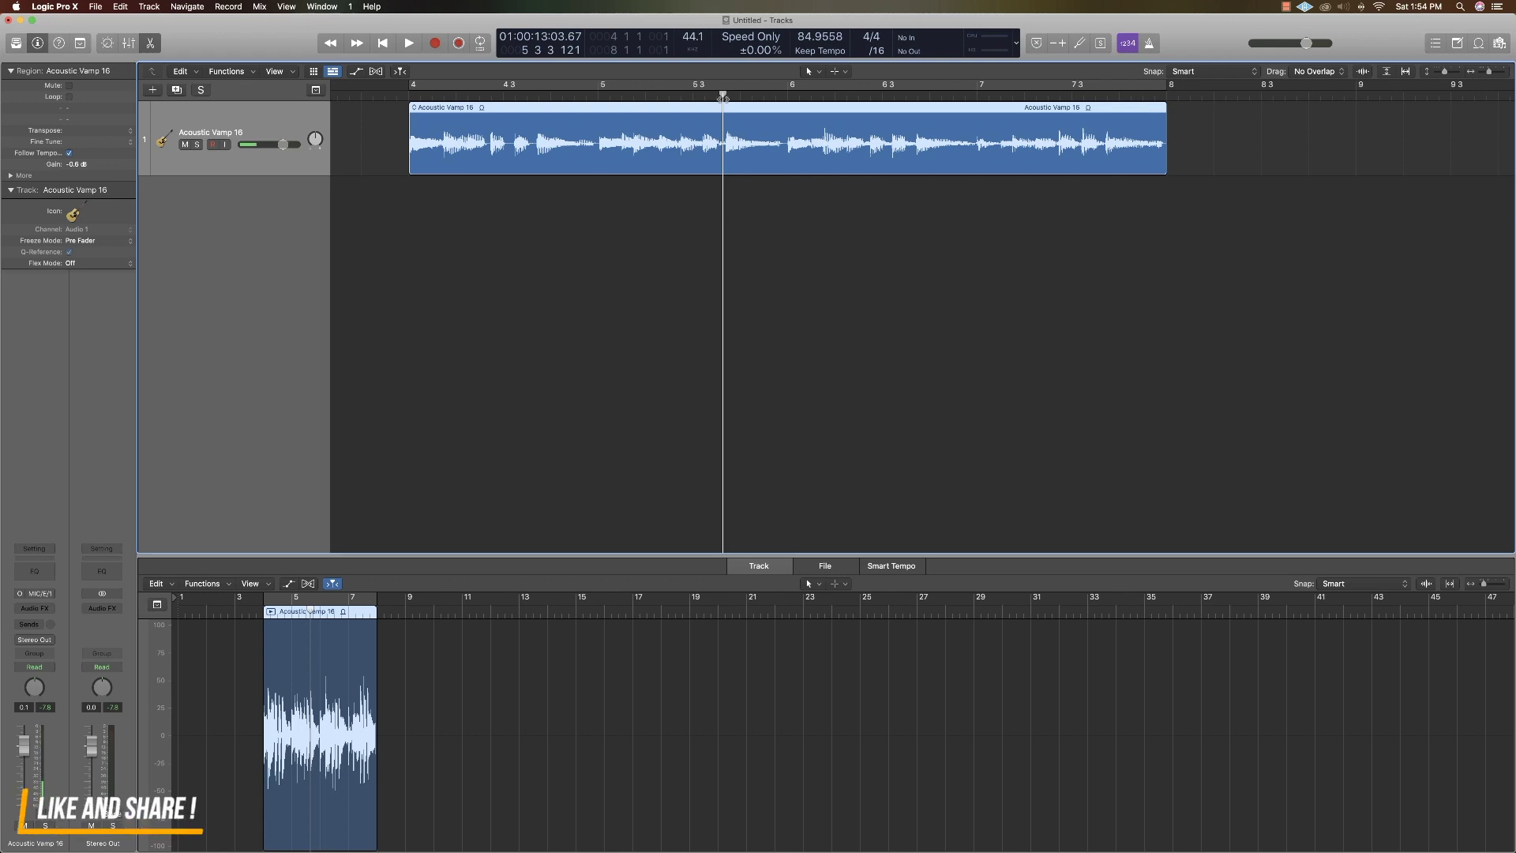
drag(723, 95, 724, 95)
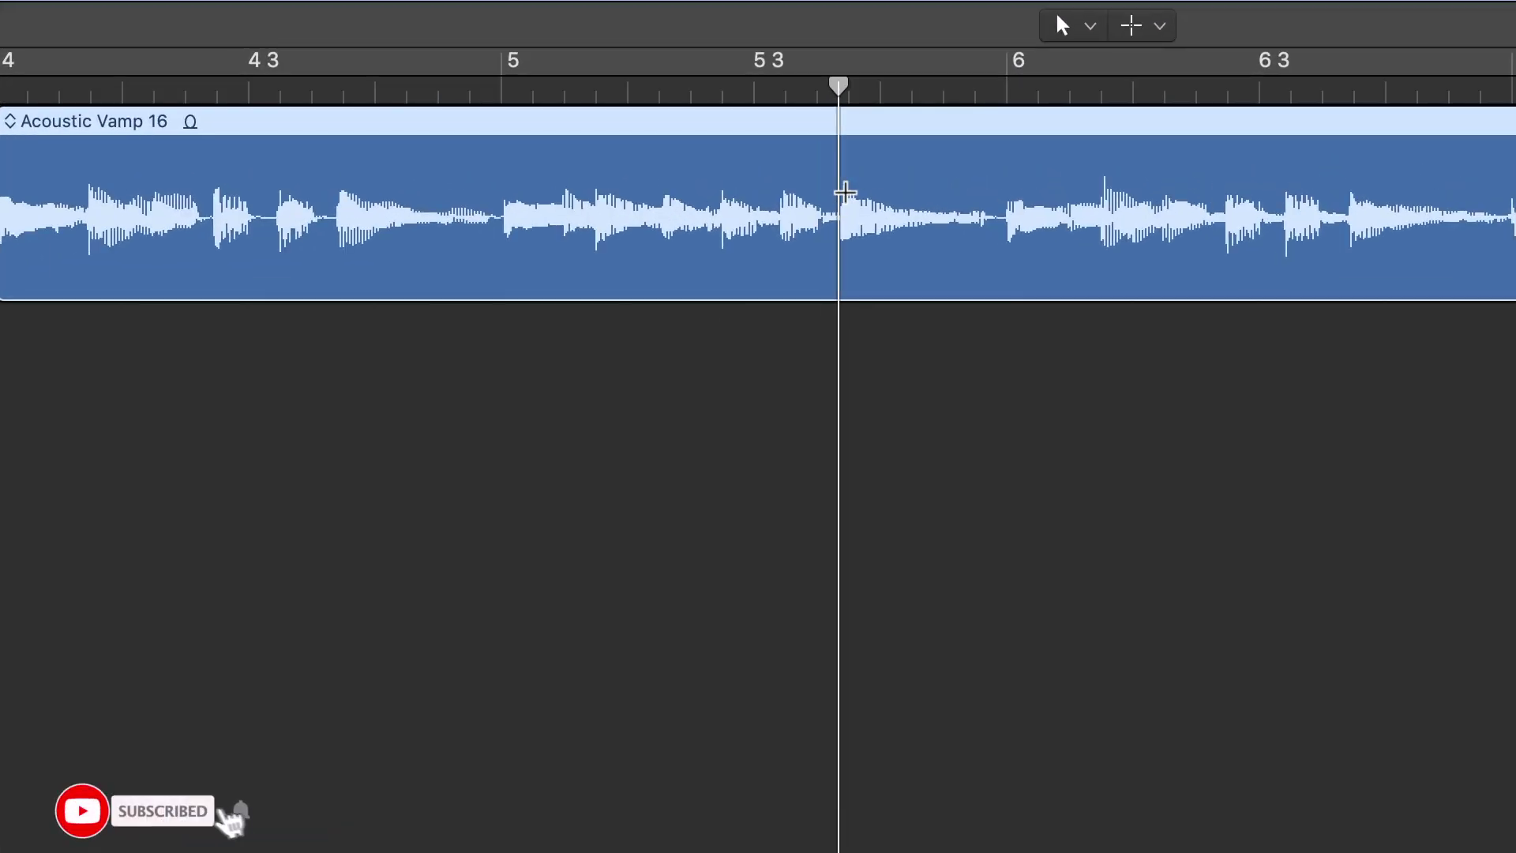
key(super+t)
click(1007, 178)
key(super+t)
click(917, 203)
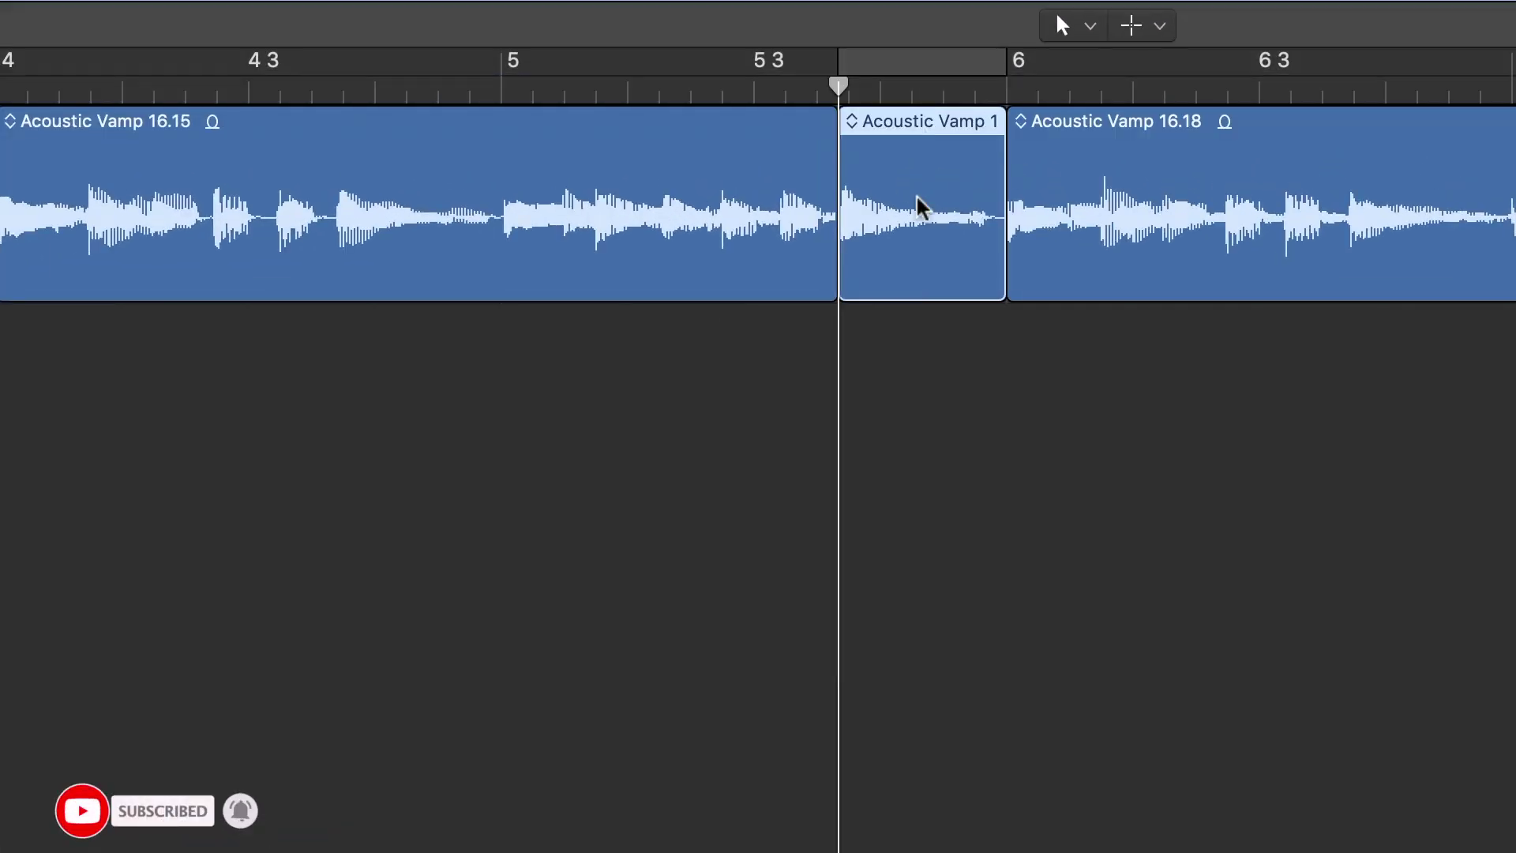
Open Selection-Based Processing for the short middle region and disable Create New Take and Add Effect Tail.
right_click(921, 259)
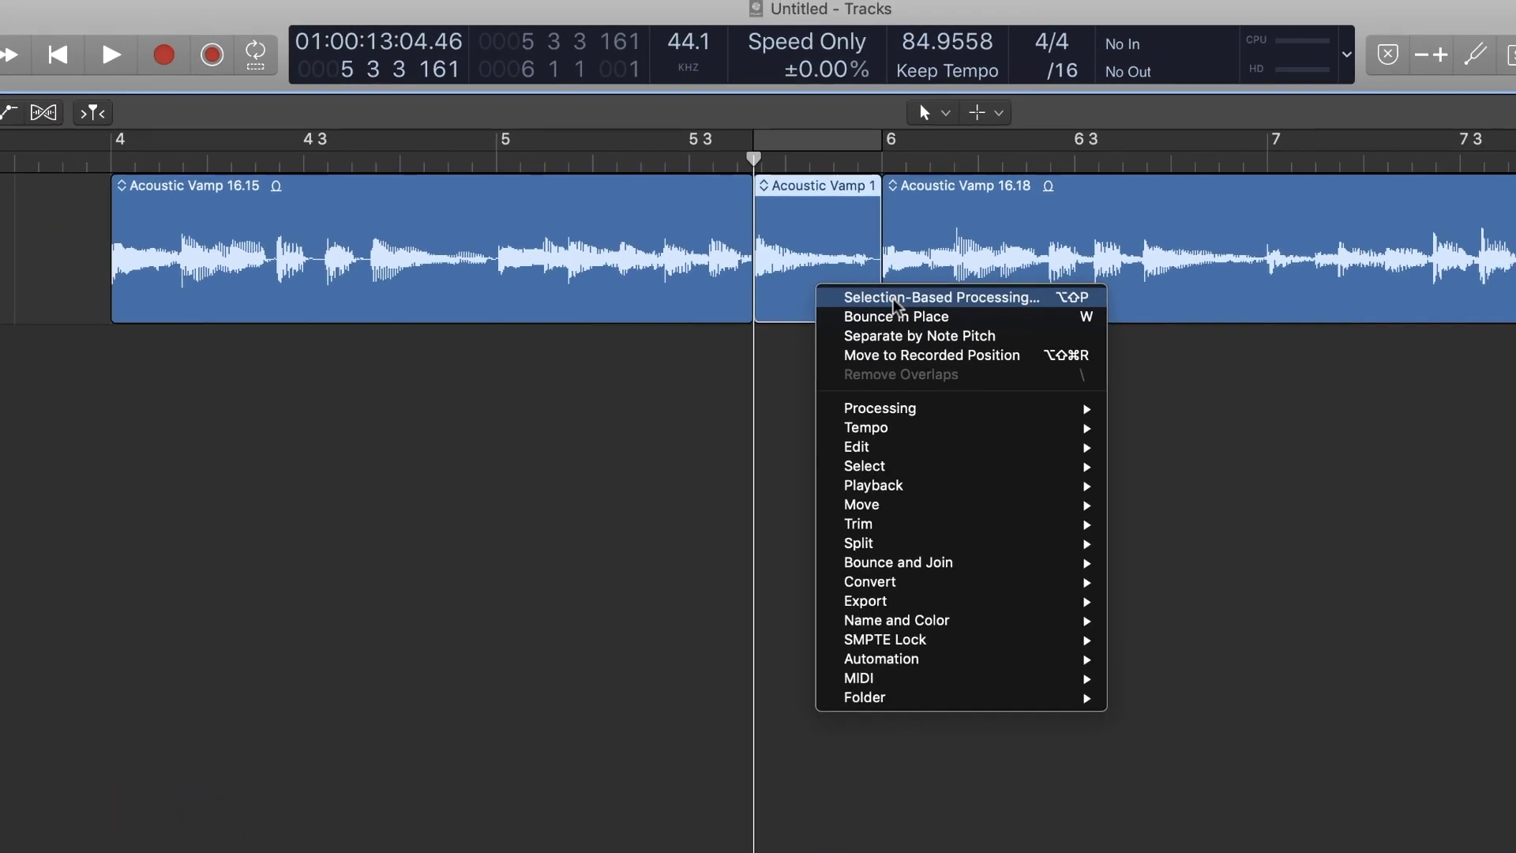
click(897, 300)
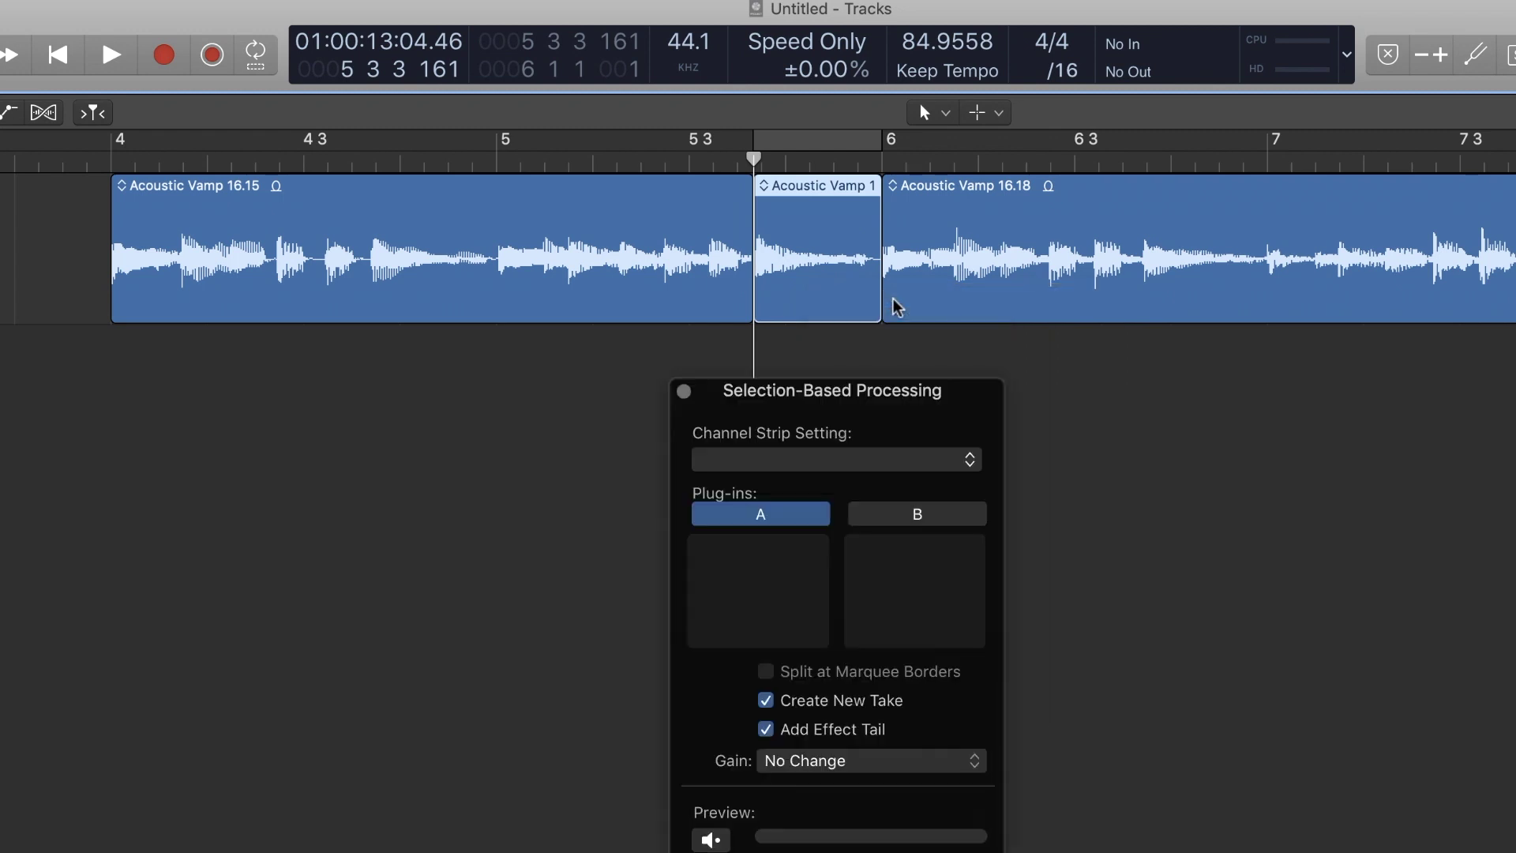
drag(852, 390, 926, 254)
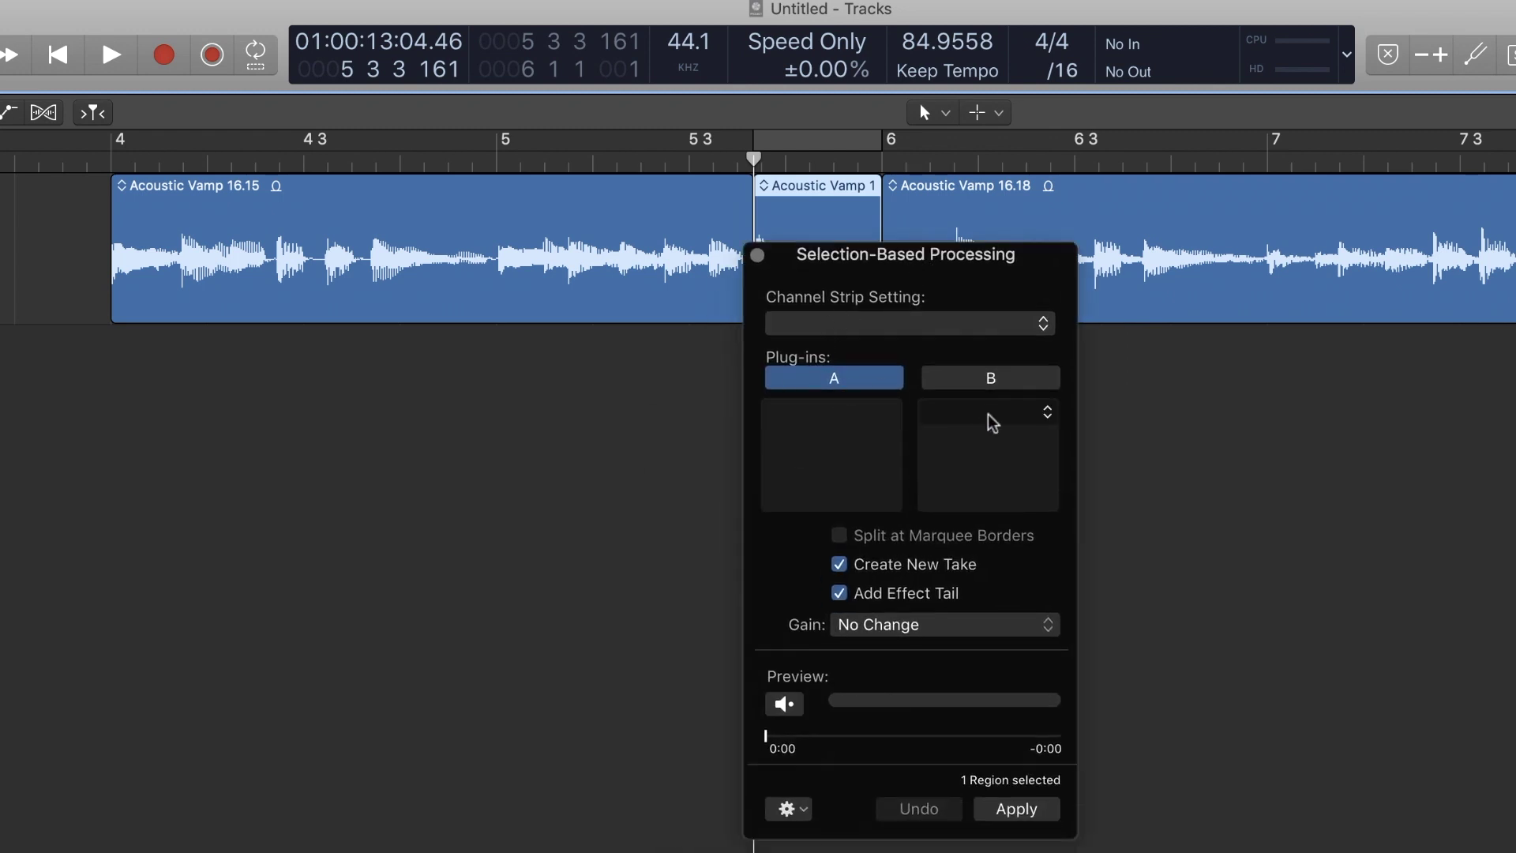
mouse_move(905, 413)
click(839, 564)
click(840, 593)
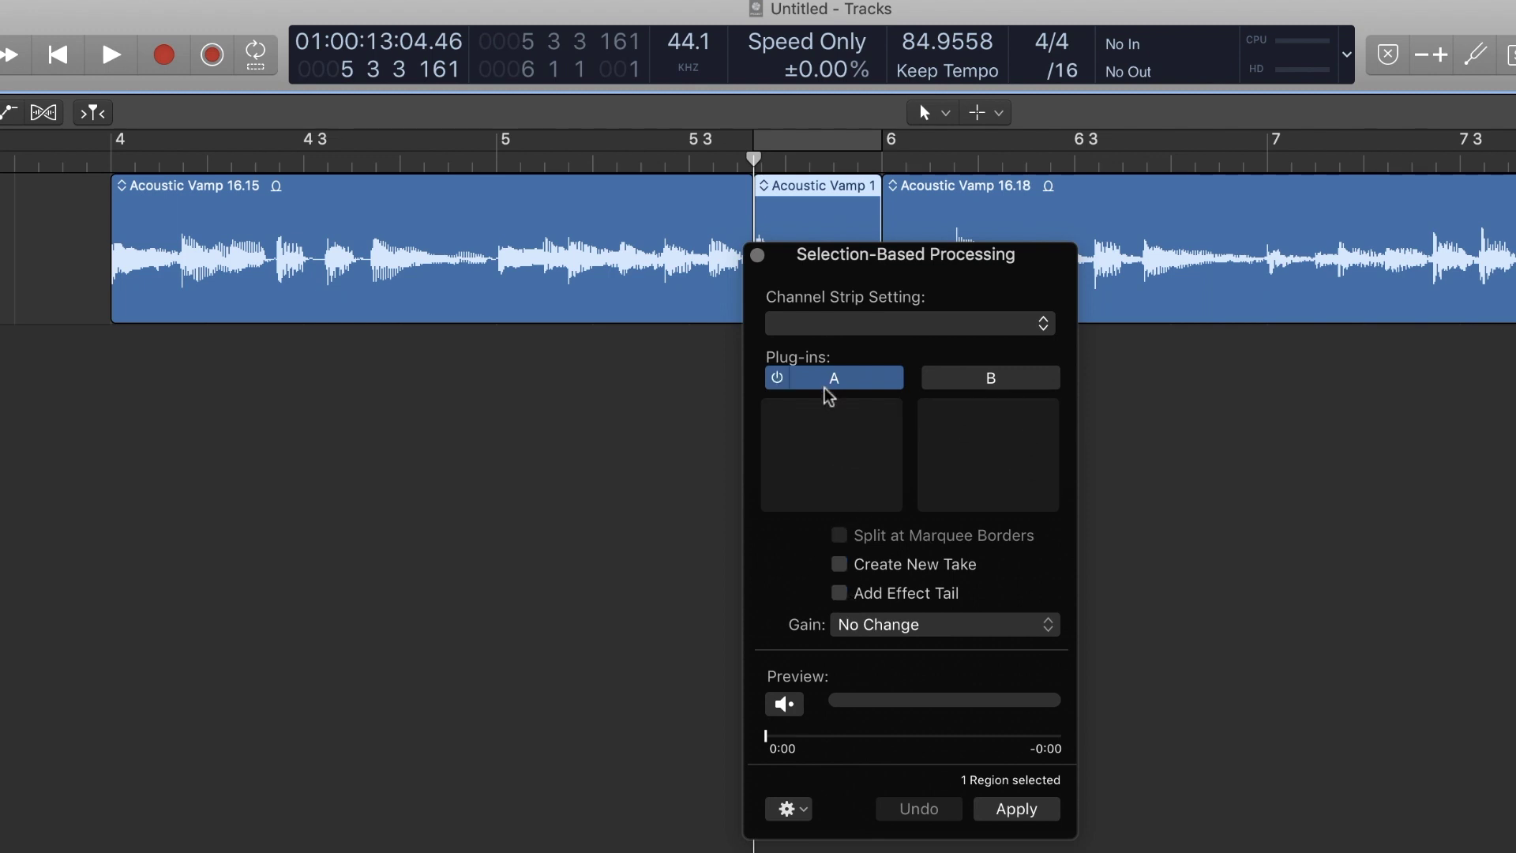
Load a mono Flanger into plug-in set A and a Chorus into set B, and close both plug-in windows.
click(861, 403)
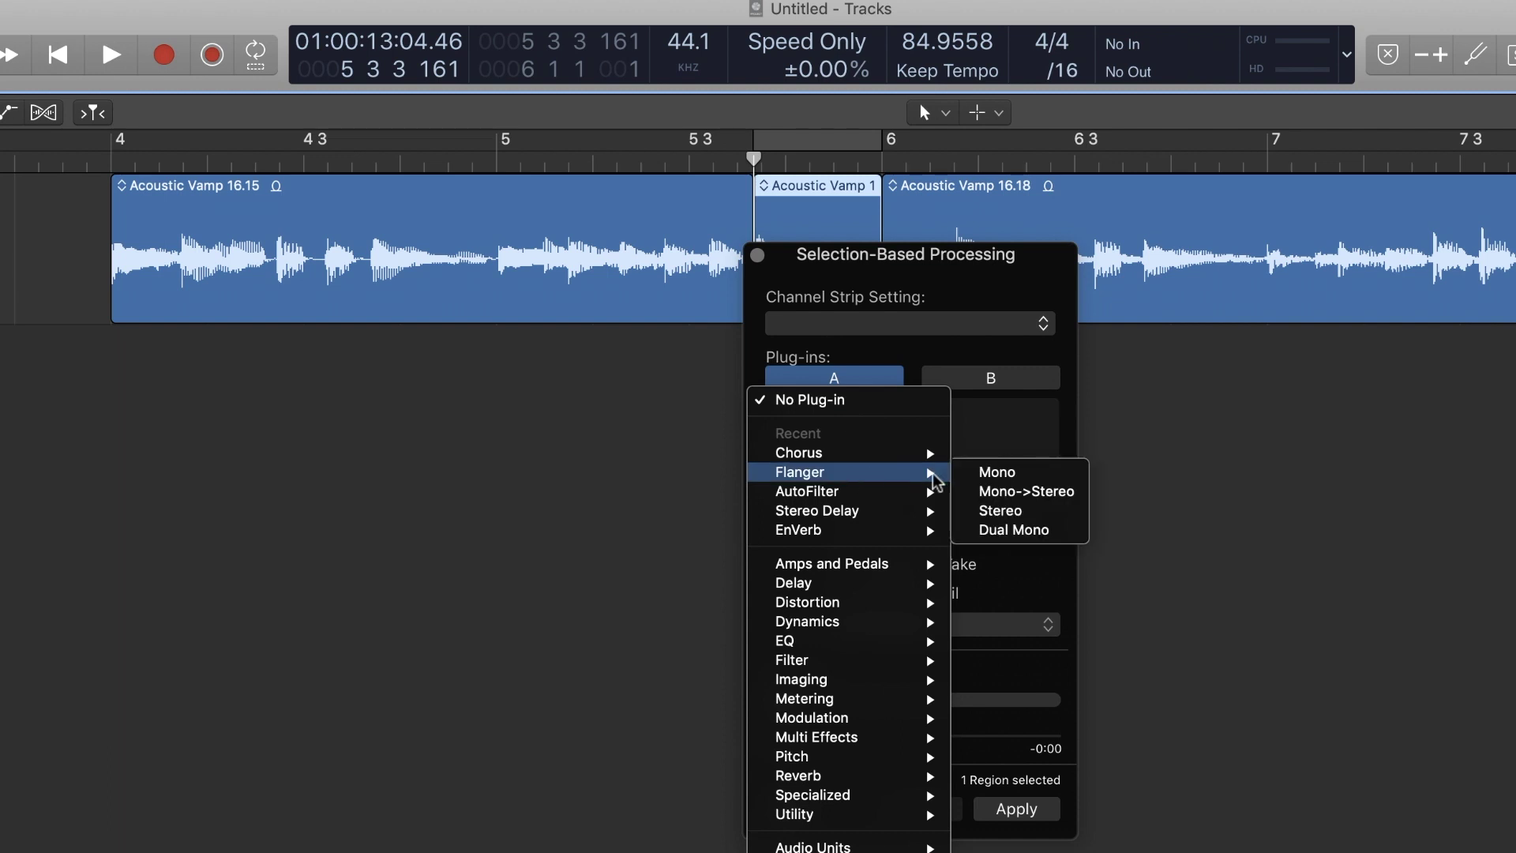
click(983, 473)
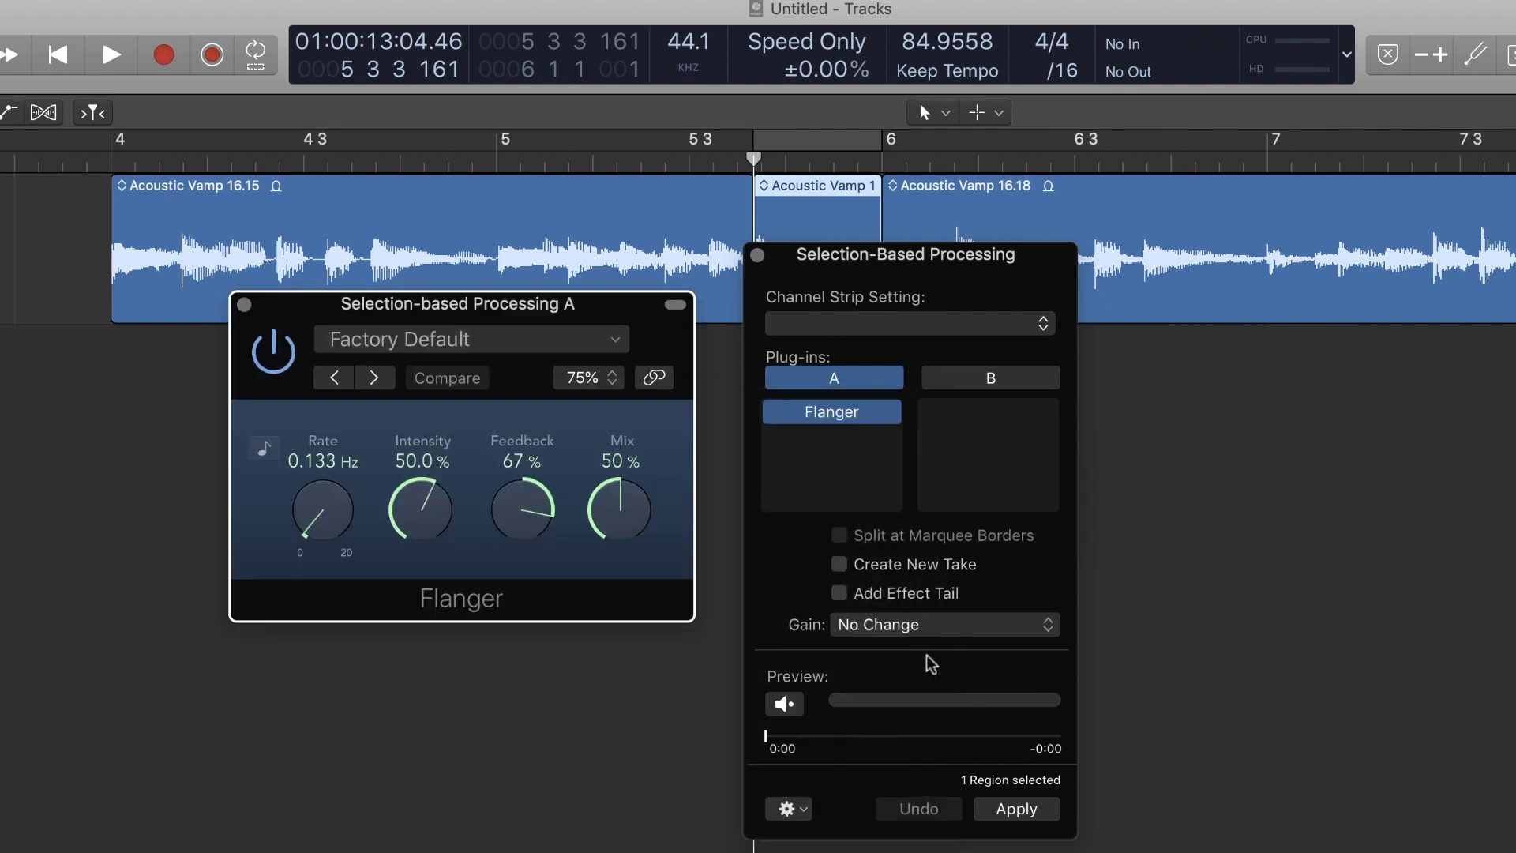
click(989, 411)
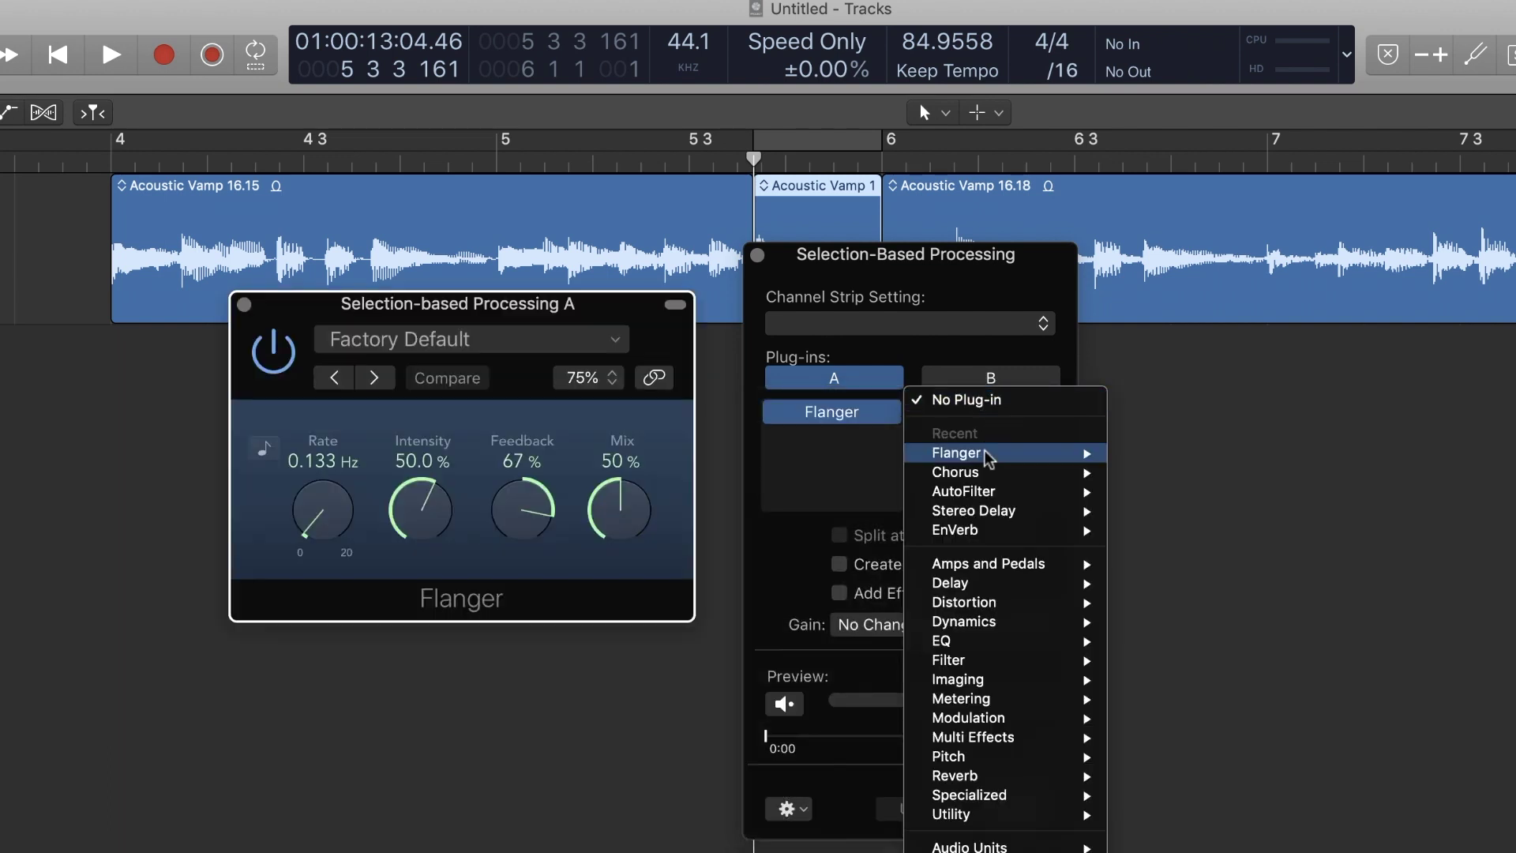
mouse_move(990, 474)
click(1159, 474)
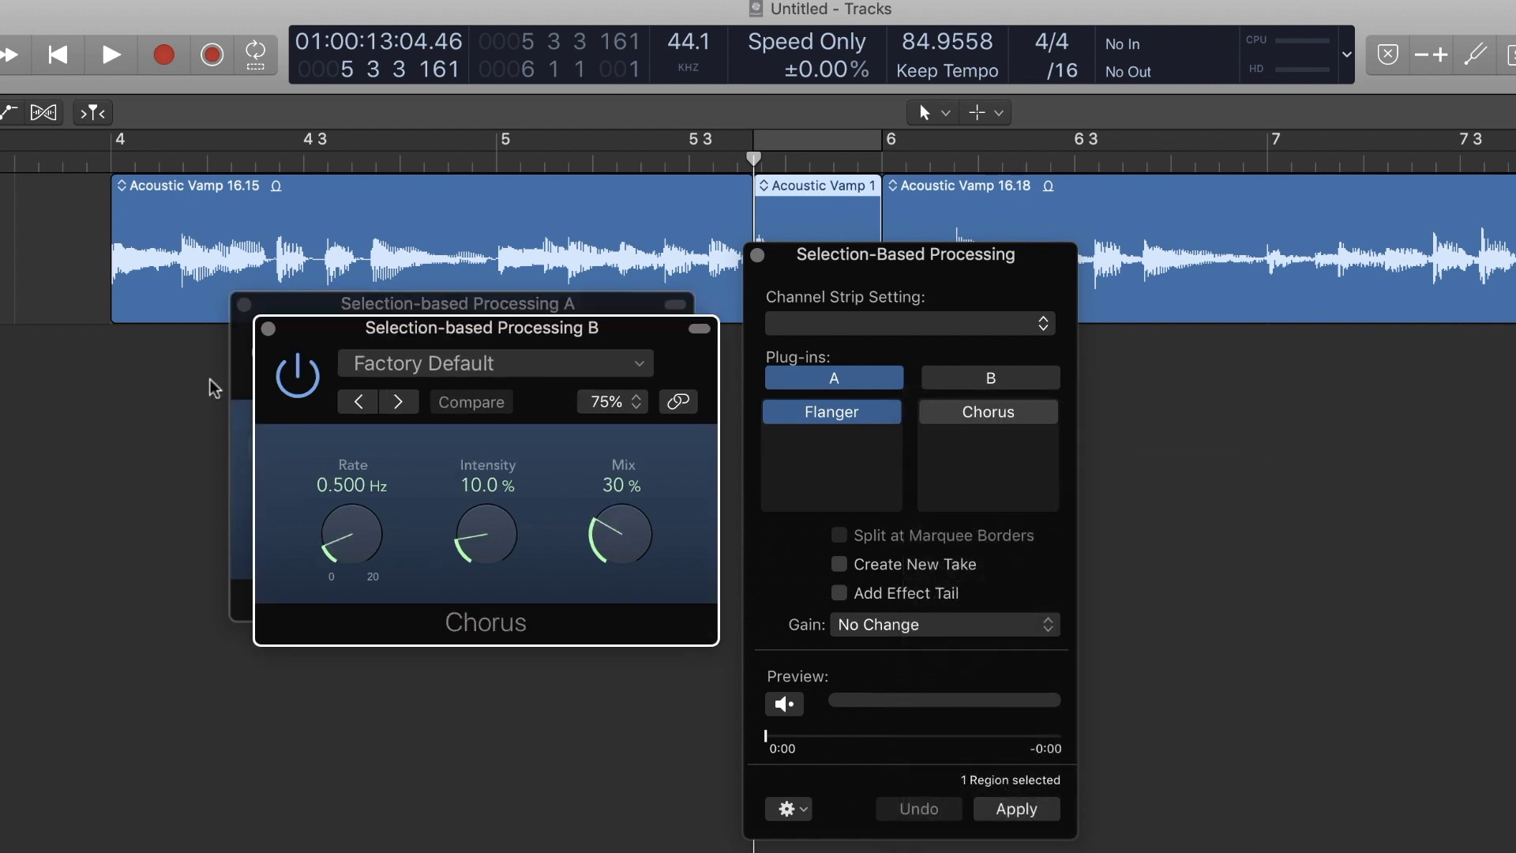
click(268, 328)
click(244, 304)
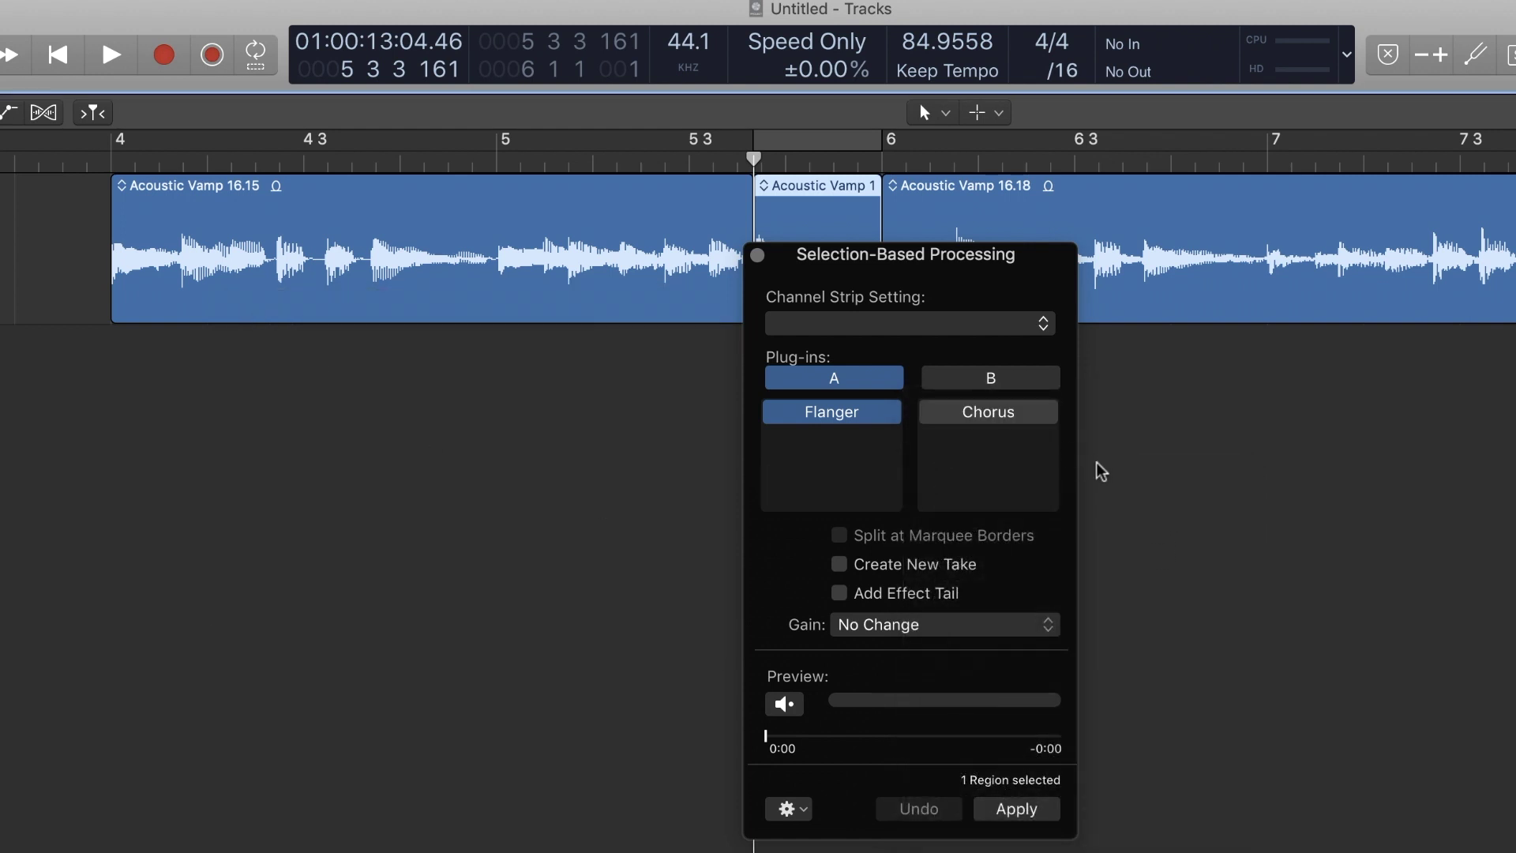
Preview the selected region with the Flanger of set A and with the Chorus of set B for comparison.
mouse_move(883, 426)
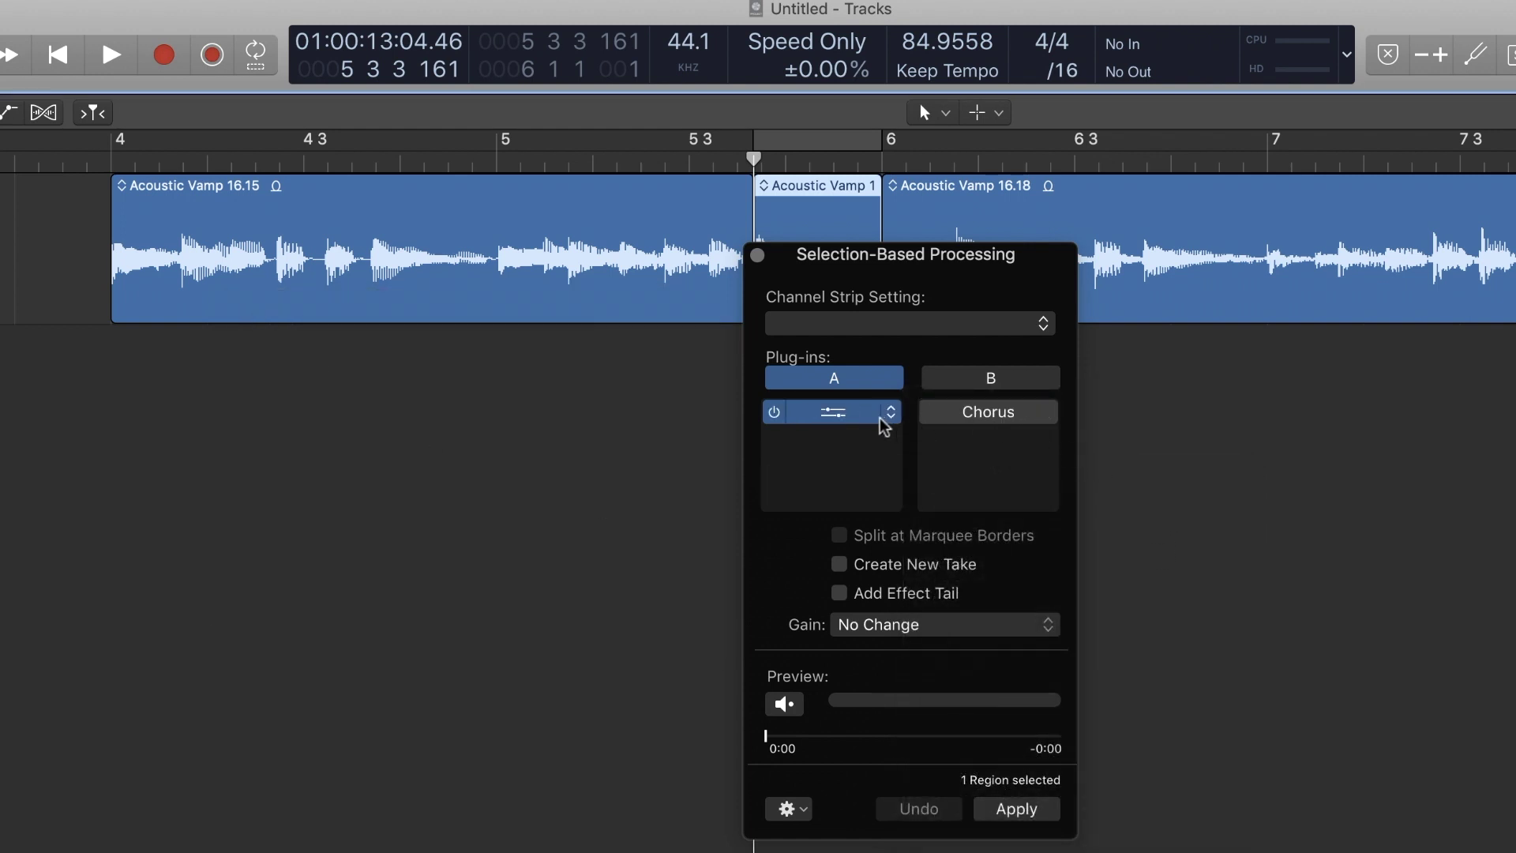
click(835, 416)
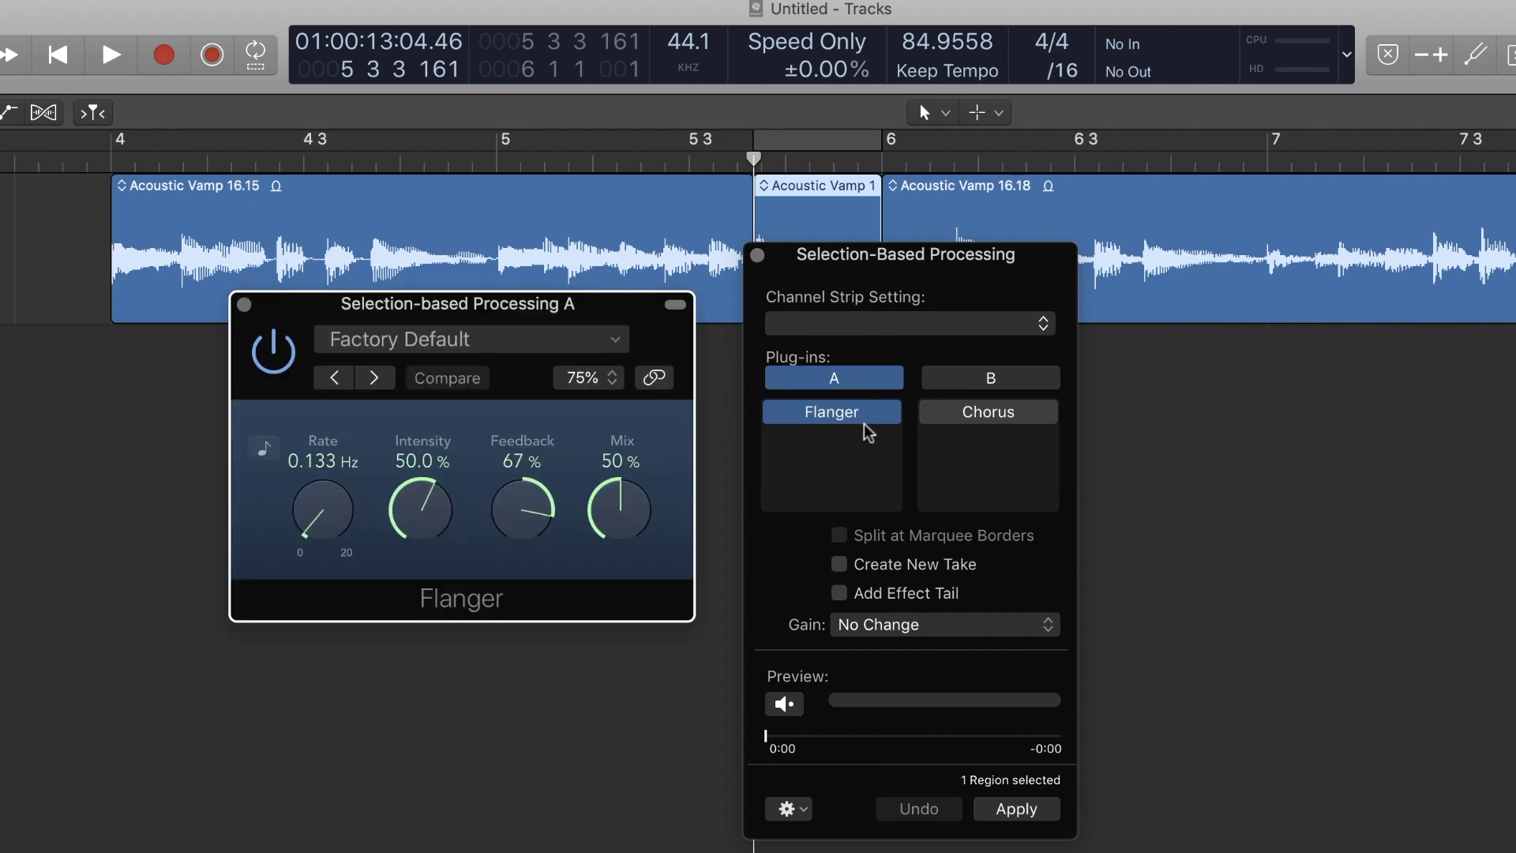
click(787, 705)
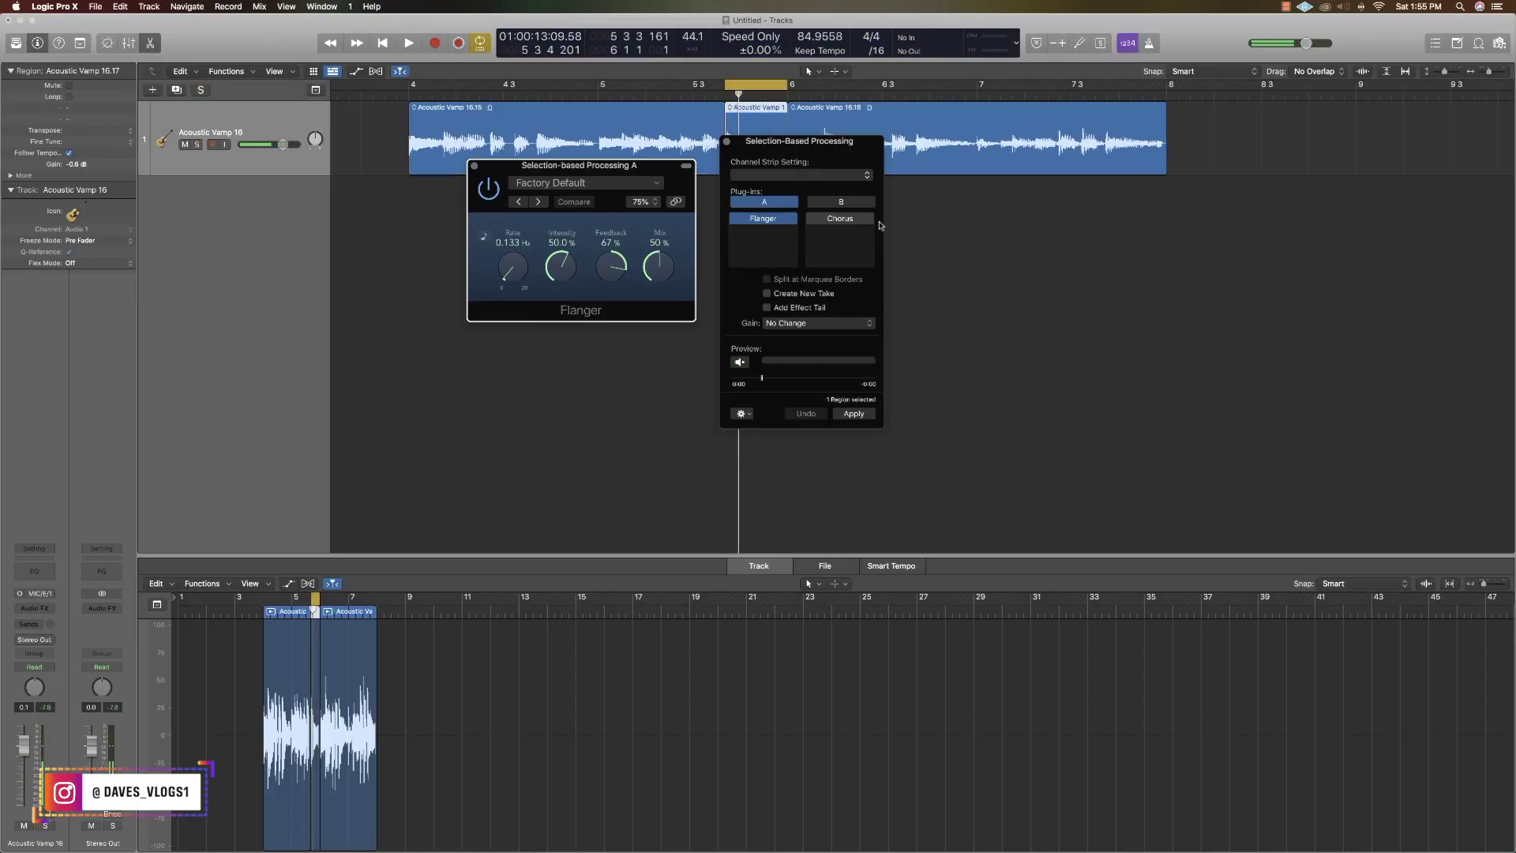
click(843, 204)
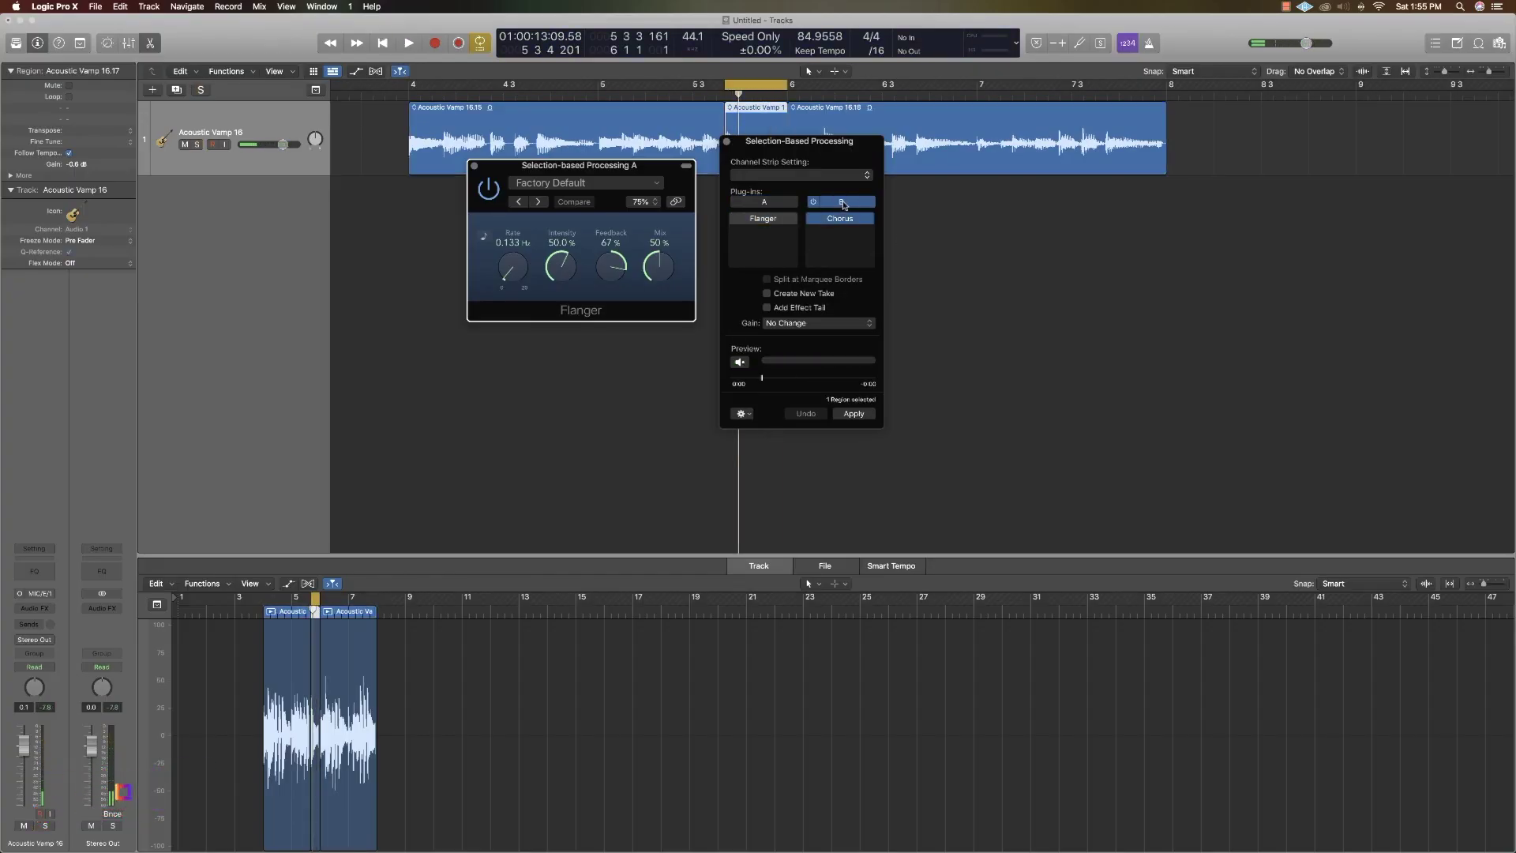
click(740, 363)
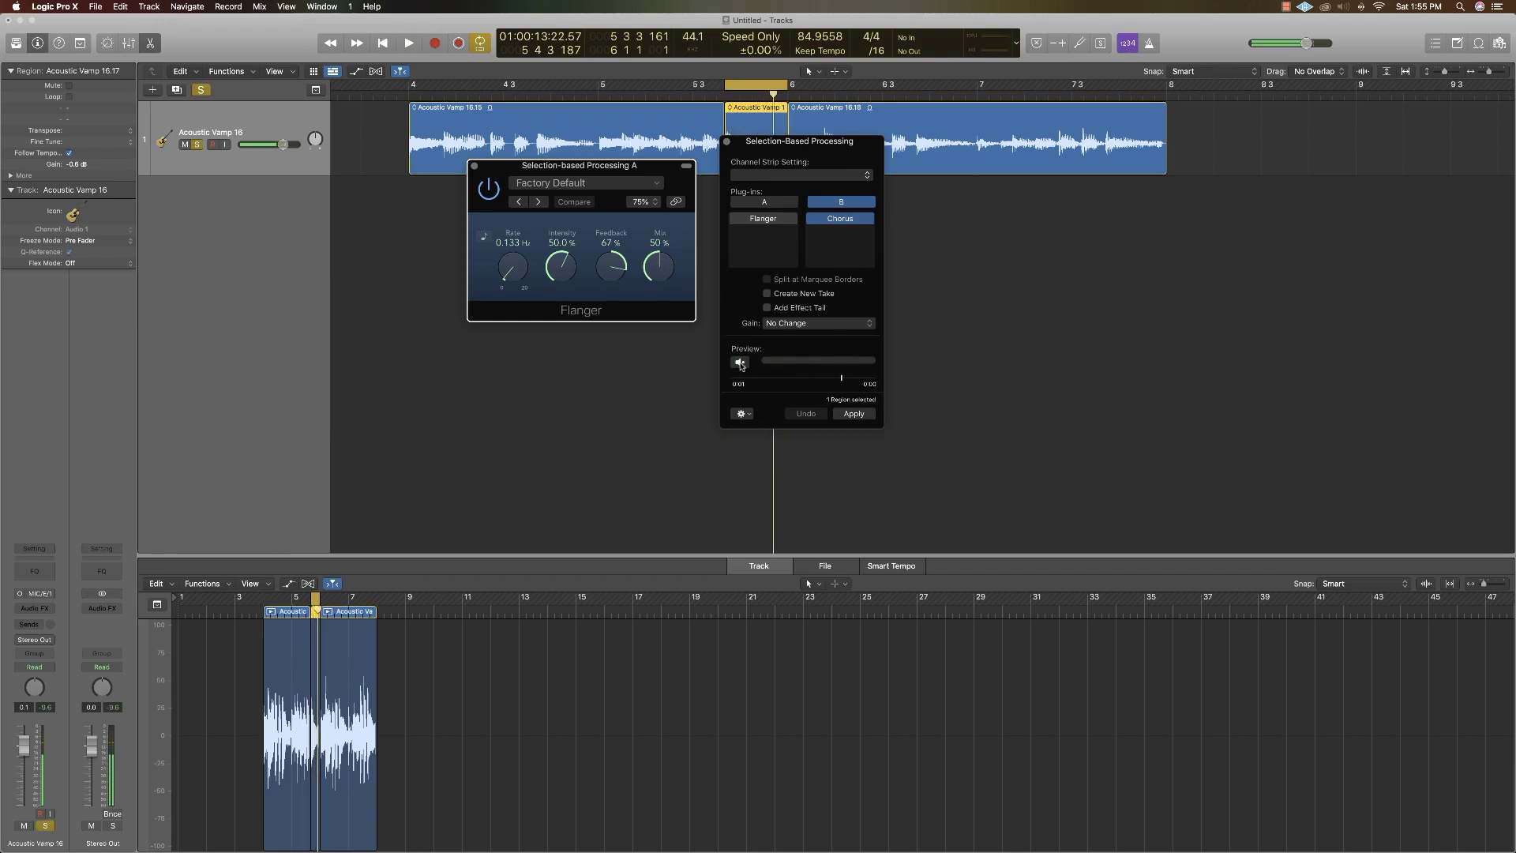
Adjust the Chorus during preview to a rate of 1.667 Hz, an intensity of 8.5% and a mix of 54%.
click(840, 218)
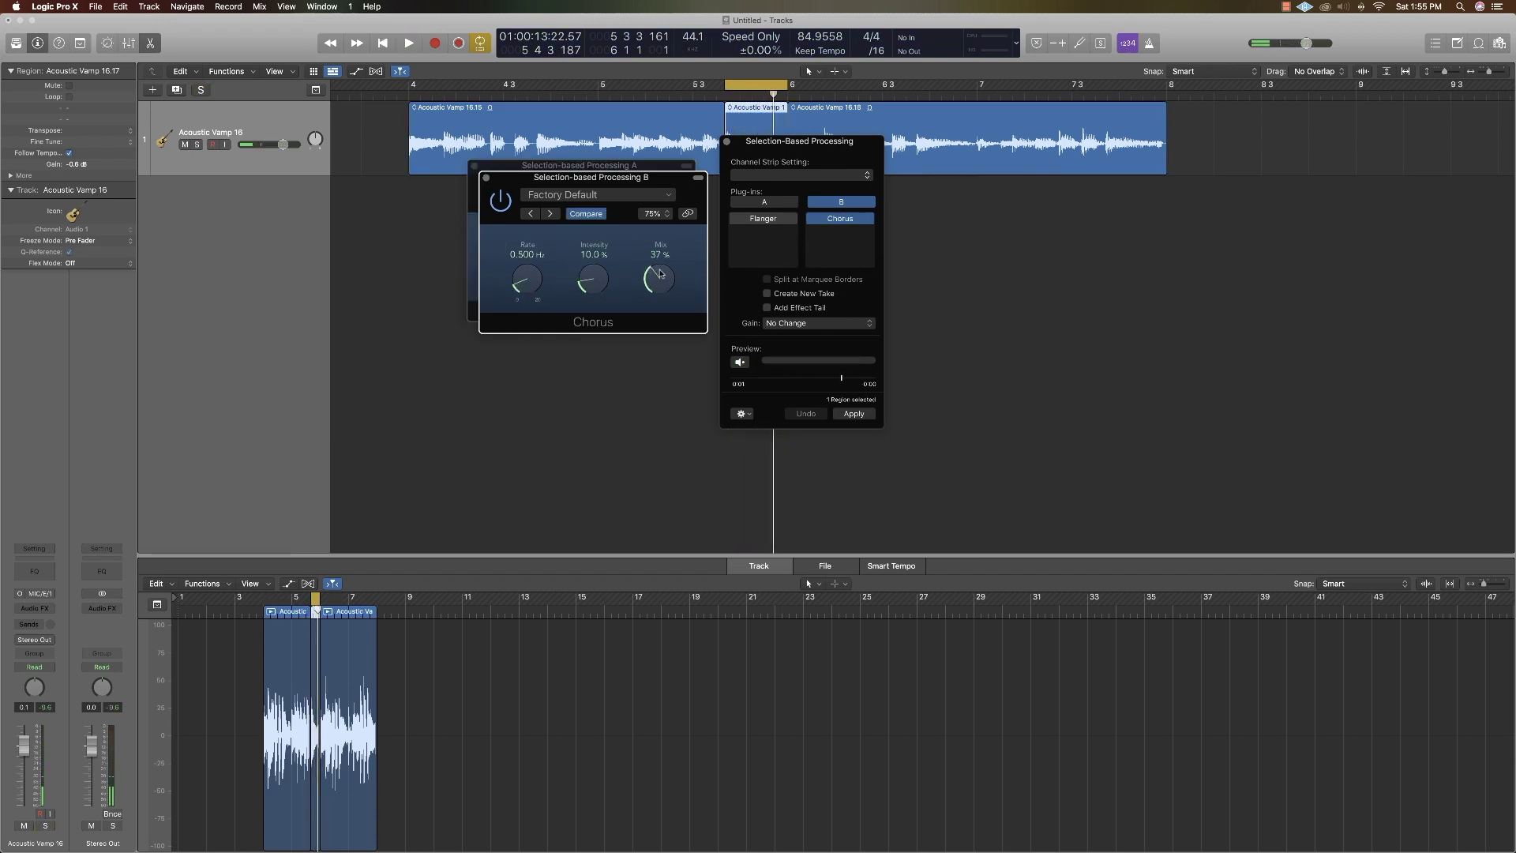
click(740, 363)
drag(655, 274, 654, 267)
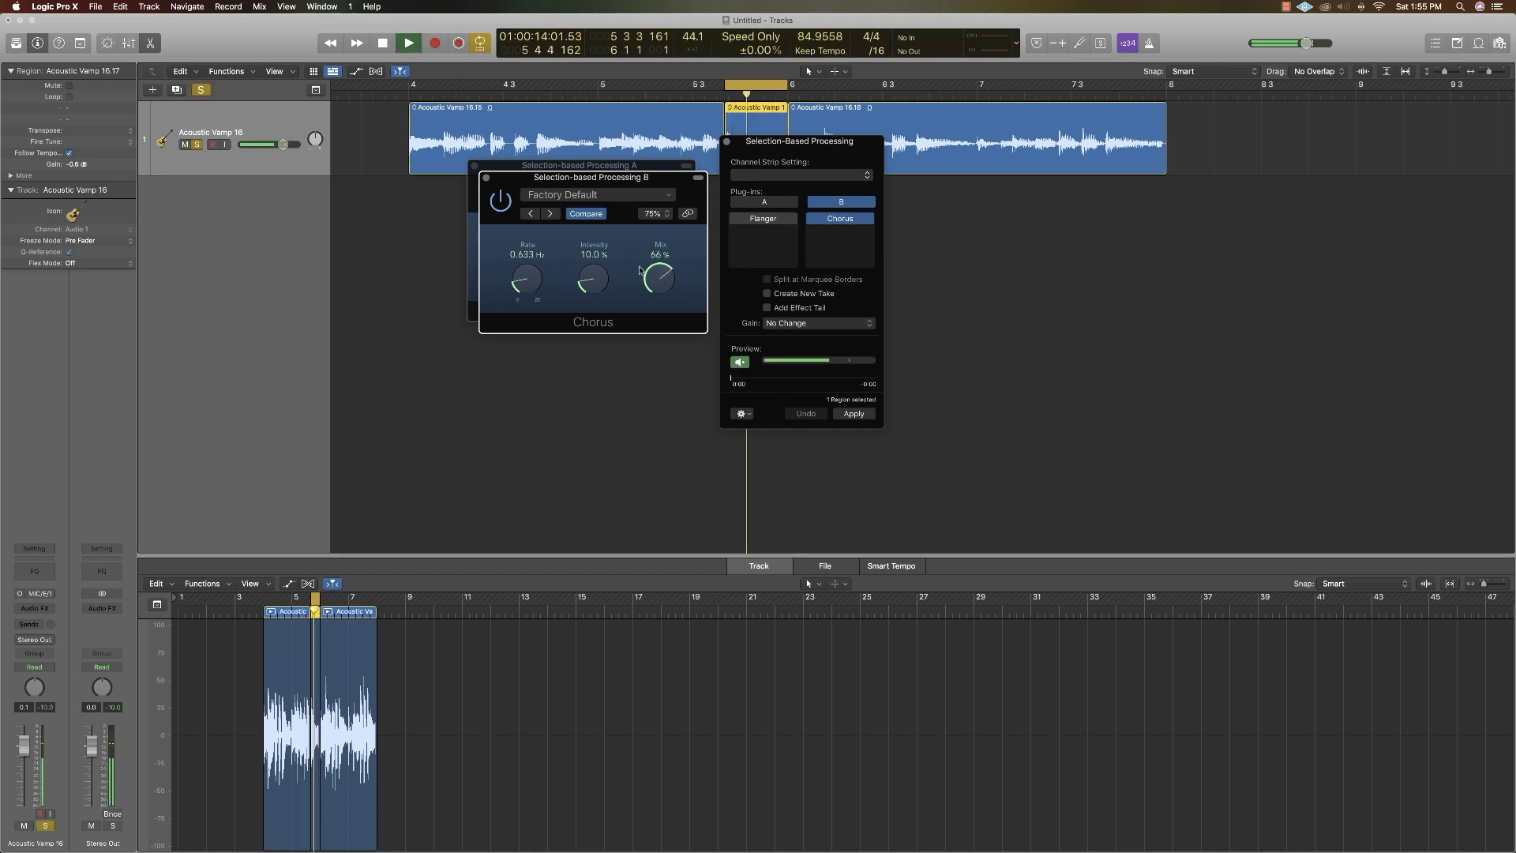
drag(527, 278, 653, 286)
click(740, 362)
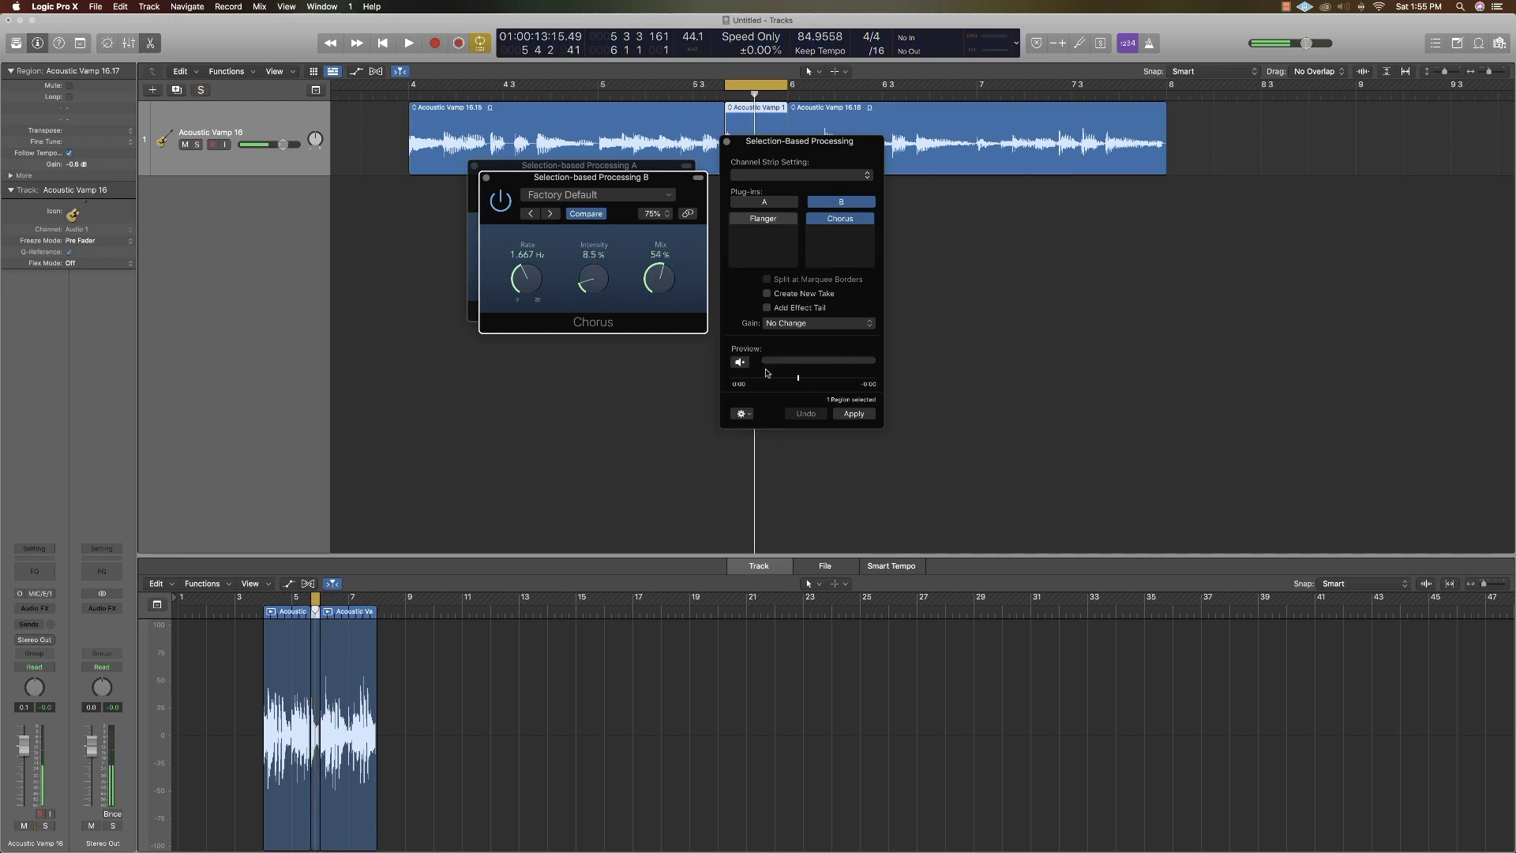
Apply the Flanger of plug-in set A to the selected region and close the Chorus and Flanger windows.
click(770, 202)
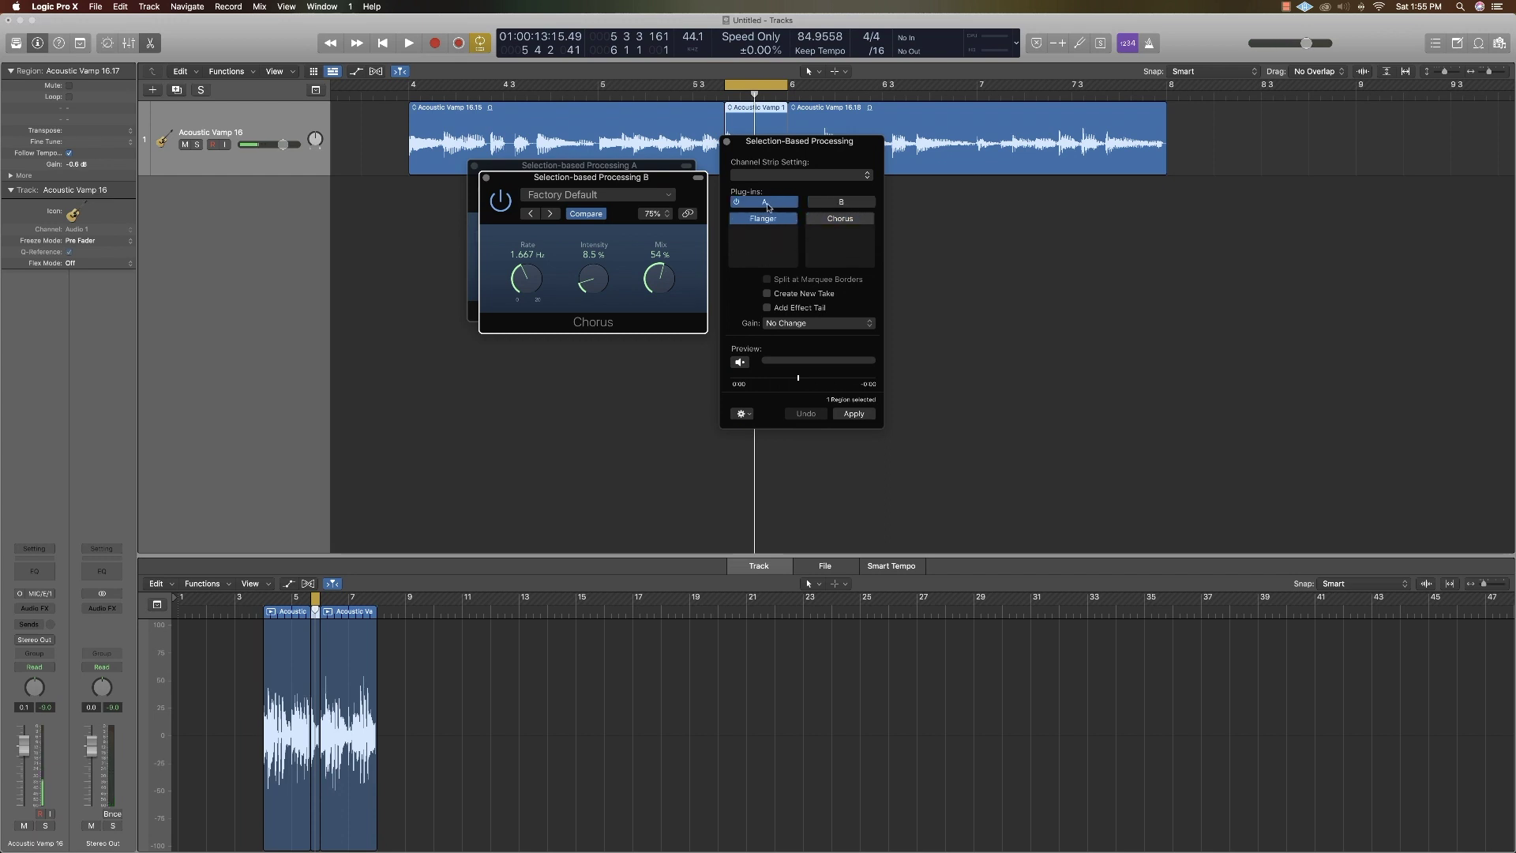
click(854, 413)
drag(791, 145, 809, 274)
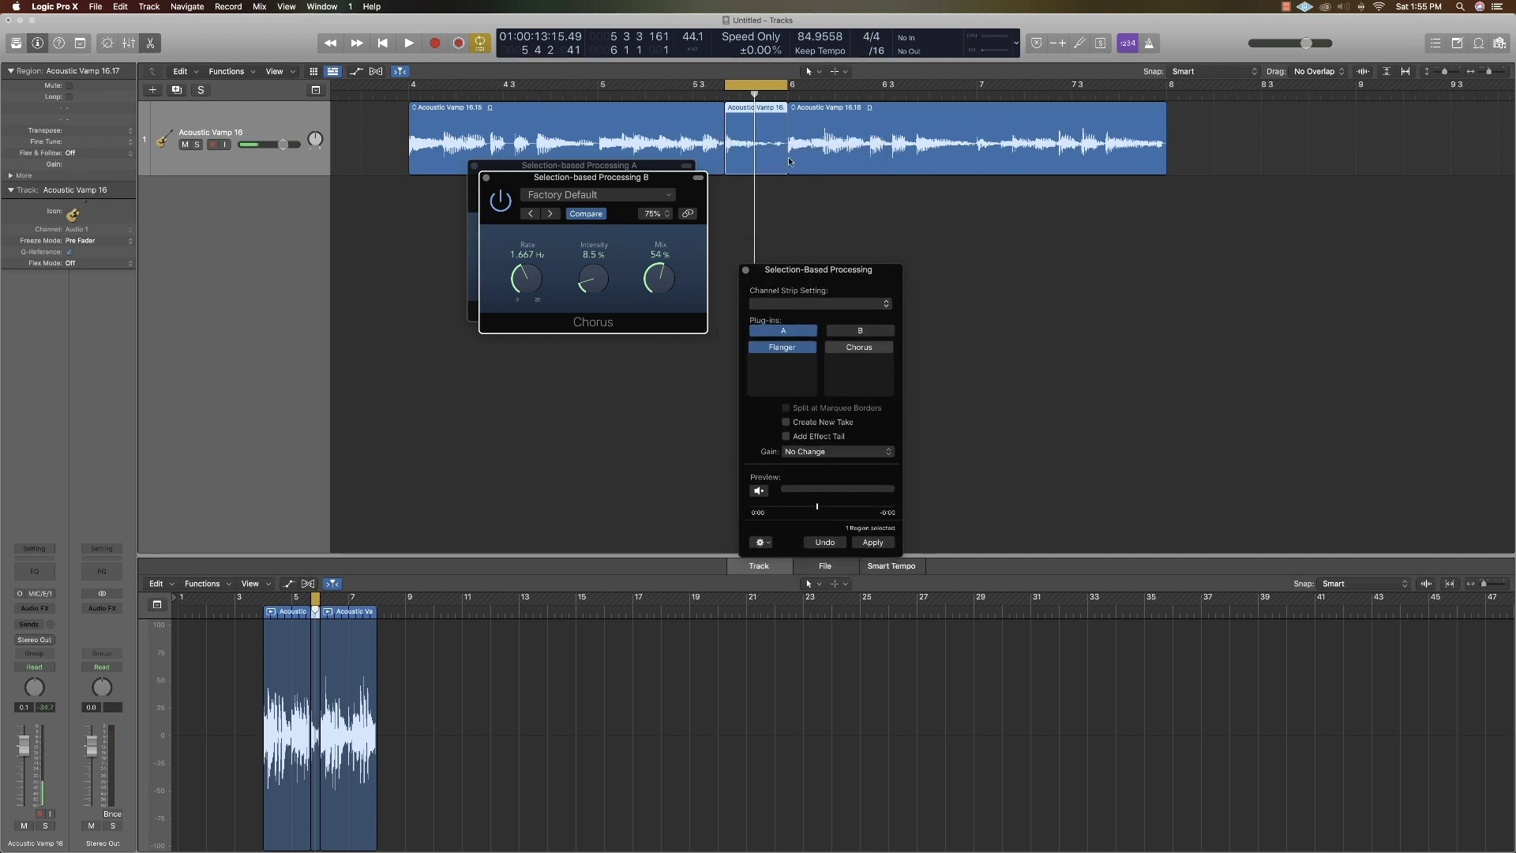
click(484, 177)
click(474, 165)
Play the track through the processed region with cycle mode off, and close Selection-Based Processing.
click(756, 85)
double_click(718, 95)
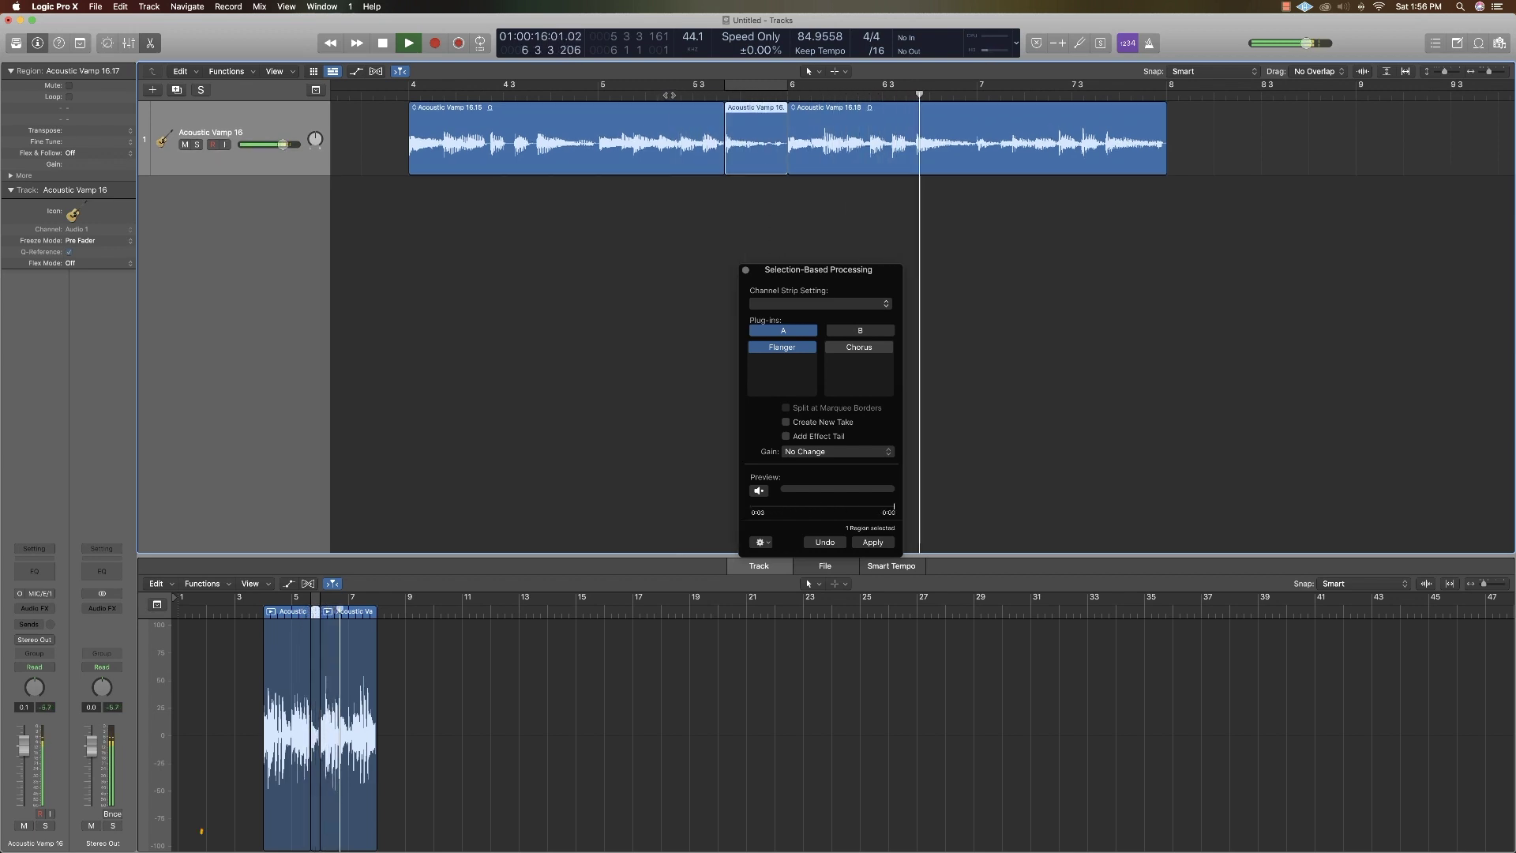
key(space)
click(745, 271)
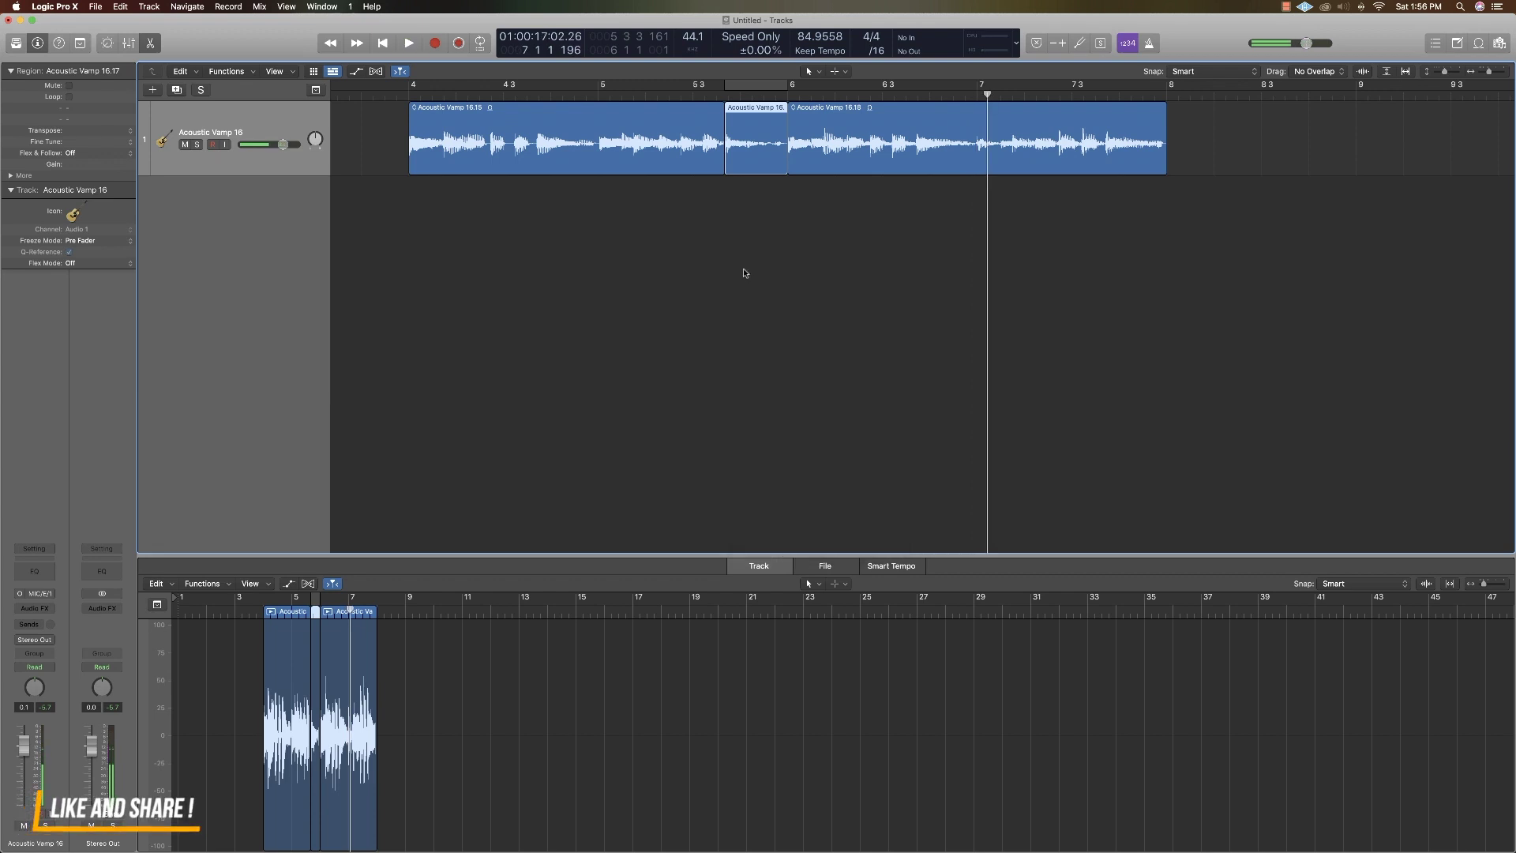